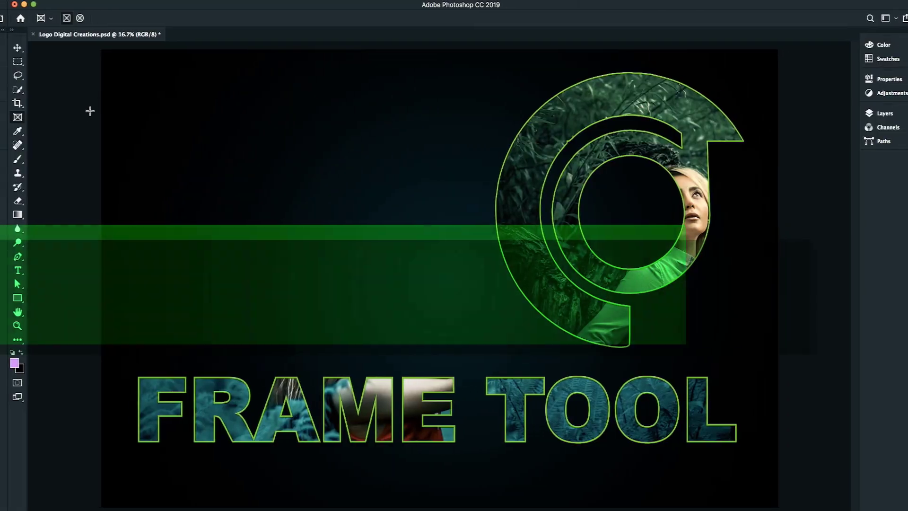
# Step: Draw a rectangular frame about 15.12 by 10.14 in in the empty area beside the round logo and show the layers
pyautogui.moveTo(111, 84); pyautogui.dragTo(469, 336)
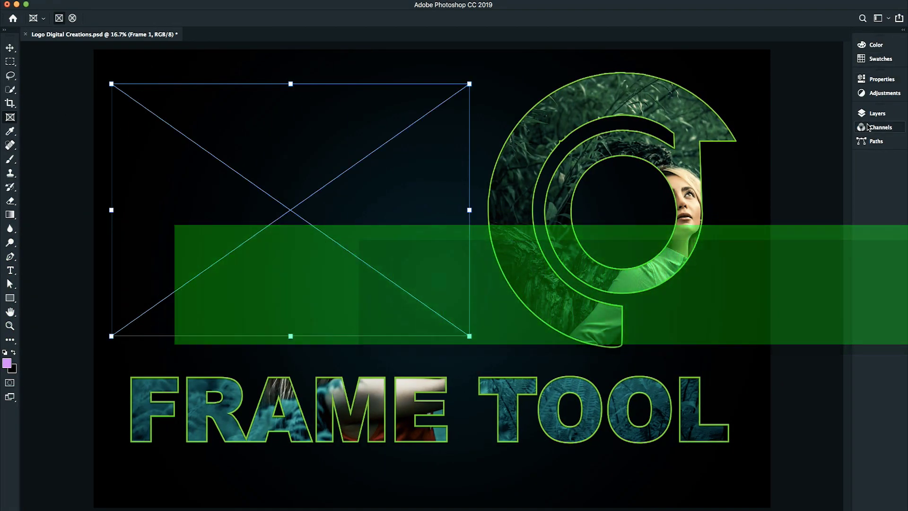
pyautogui.click(870, 113)
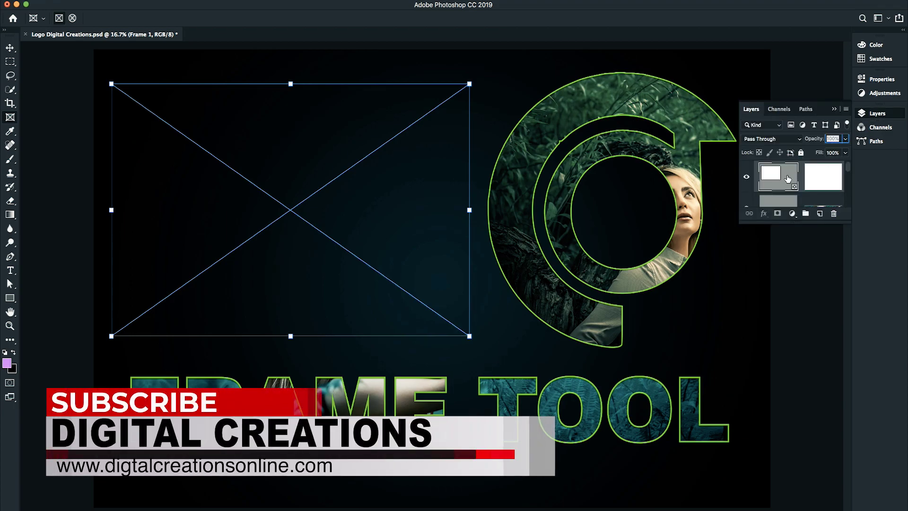
# Step: Place beauty-in-nature-girls-iranian-girl-2064892.jpg from Downloads into the rectangular frame as a linked image
pyautogui.click(880, 79)
pyautogui.click(804, 144)
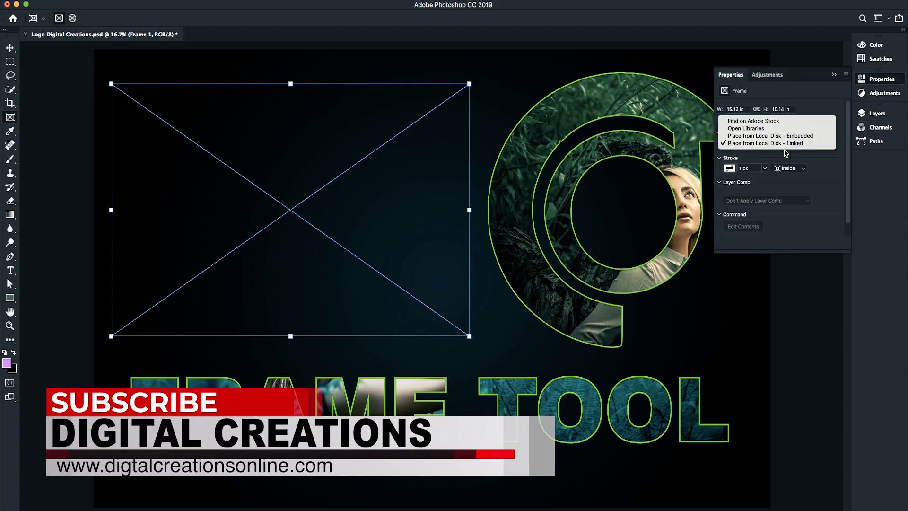
pyautogui.click(775, 143)
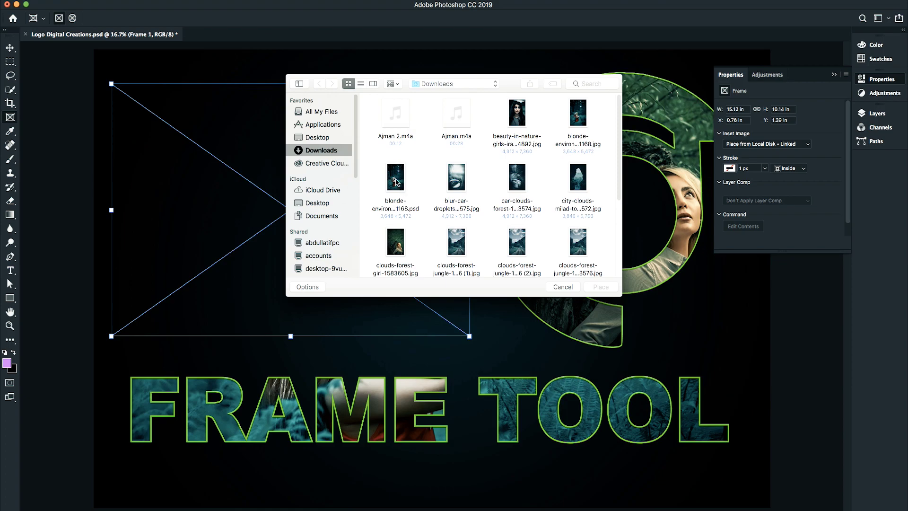
pyautogui.click(518, 115)
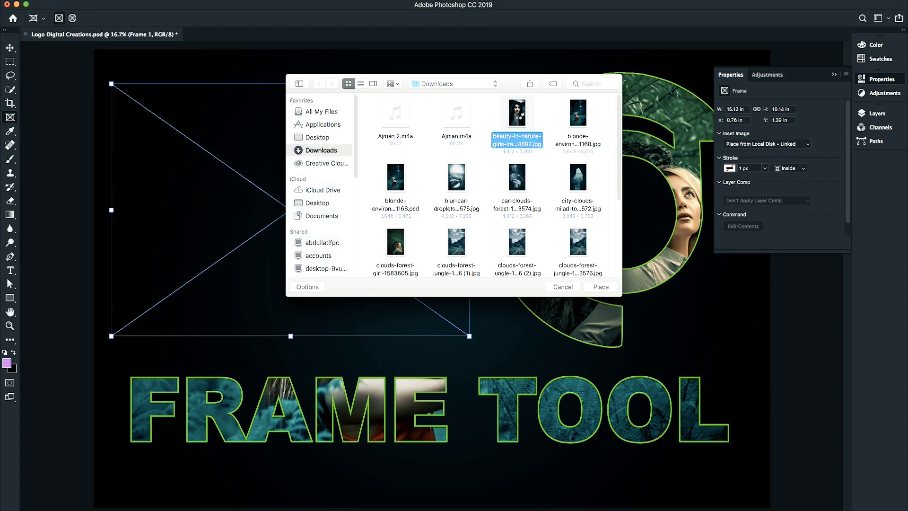
pyautogui.doubleClick(517, 116)
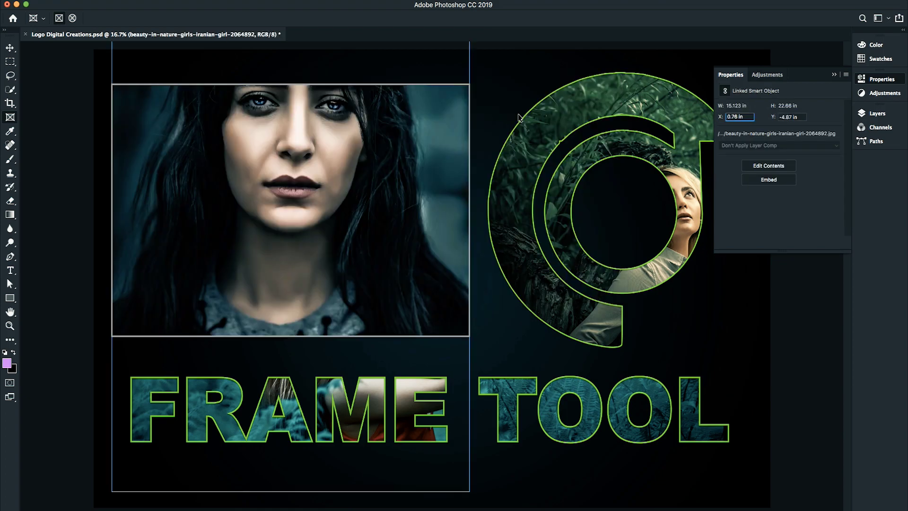
# Step: Shift the linked portrait downward inside its frame so the whole face fits, and switch to the Move tool
pyautogui.click(880, 79)
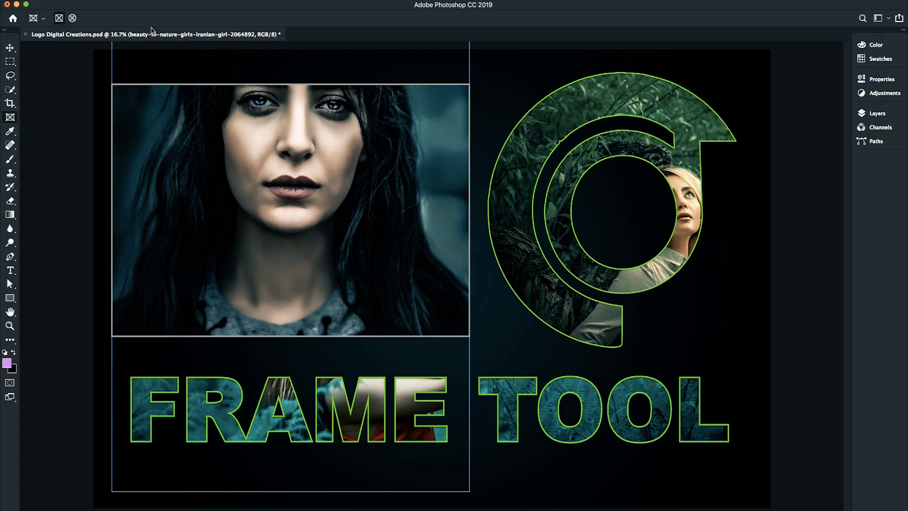
pyautogui.moveTo(331, 118); pyautogui.dragTo(324, 155)
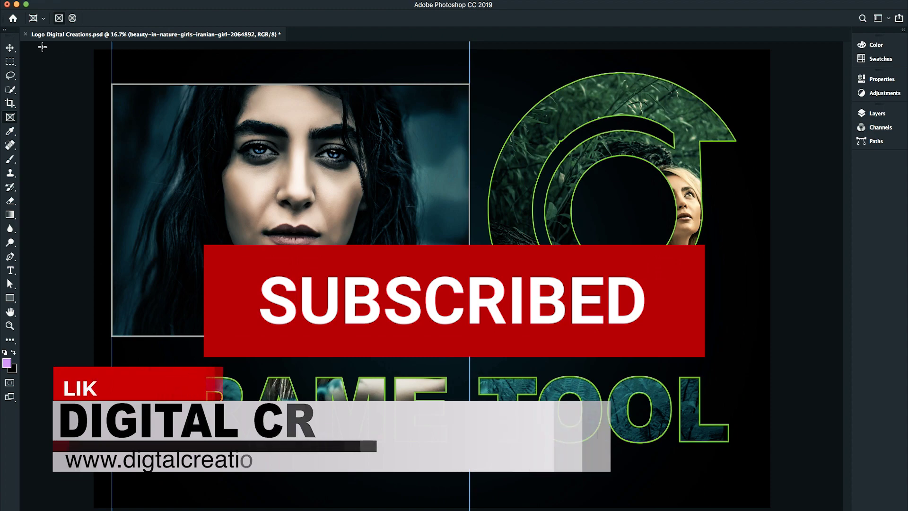
pyautogui.click(11, 48)
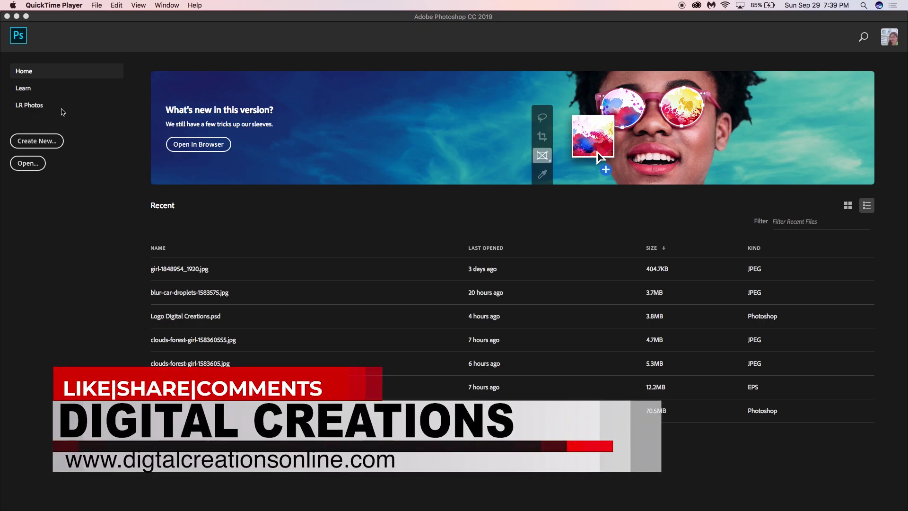
# Step: Create a new portrait document from the A4 print preset, 210 × 297 mm at 300 ppi
pyautogui.click(38, 144)
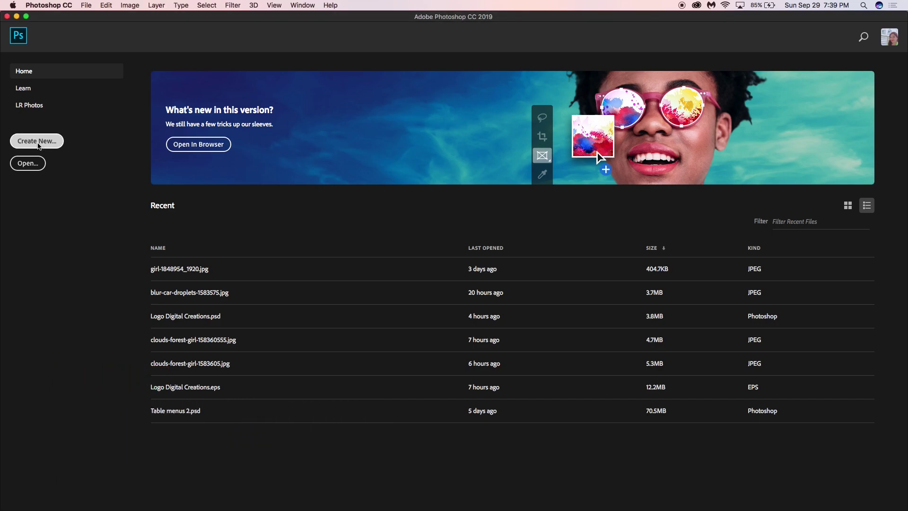
pyautogui.click(39, 145)
pyautogui.moveTo(376, 197); pyautogui.dragTo(335, 140)
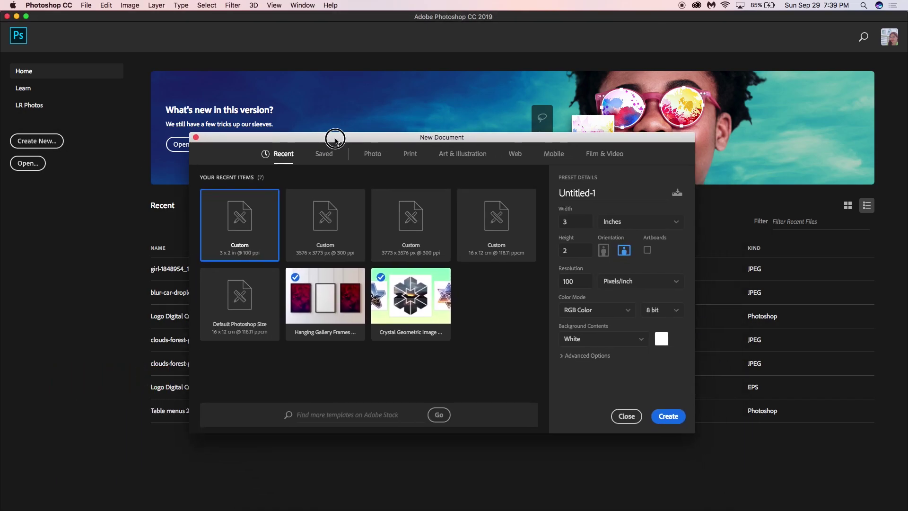
pyautogui.click(411, 160)
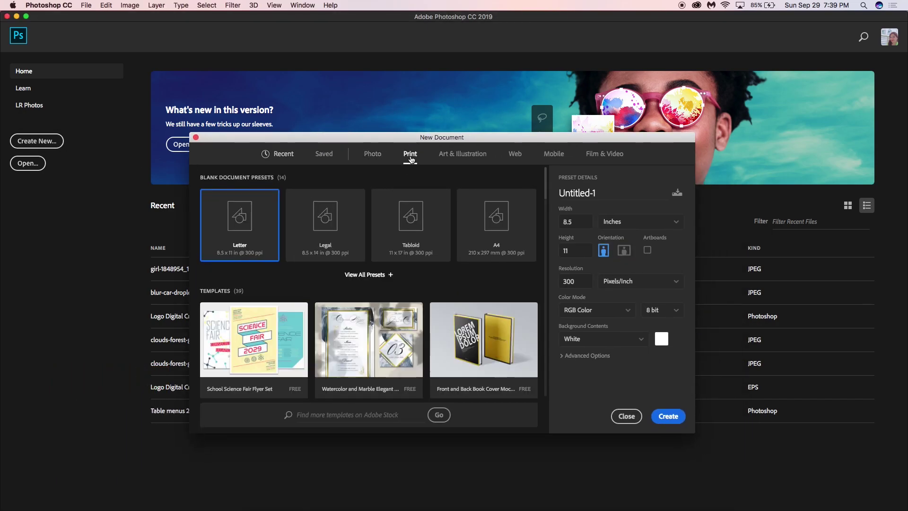
pyautogui.click(494, 229)
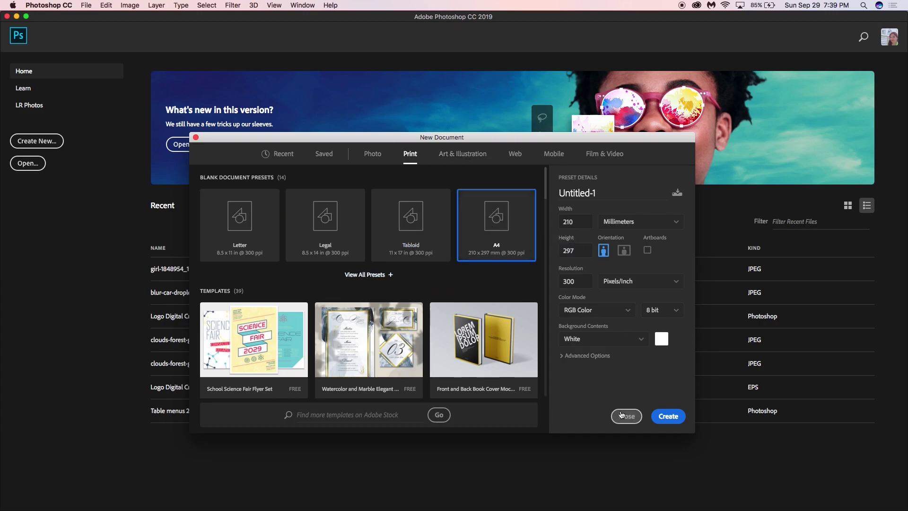
pyautogui.click(667, 418)
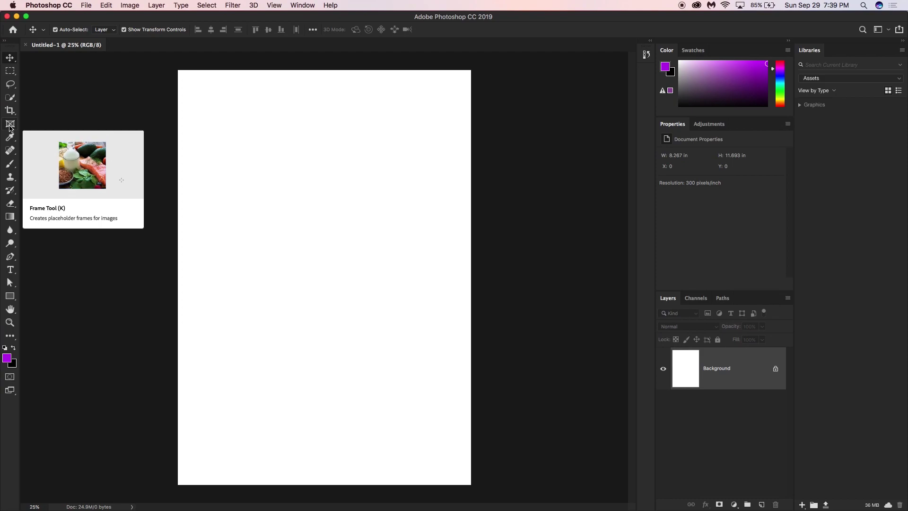
# Step: Draw a rectangular frame about 7.51 by 2.81 in across the upper part of the page with the Frame tool
pyautogui.click(10, 124)
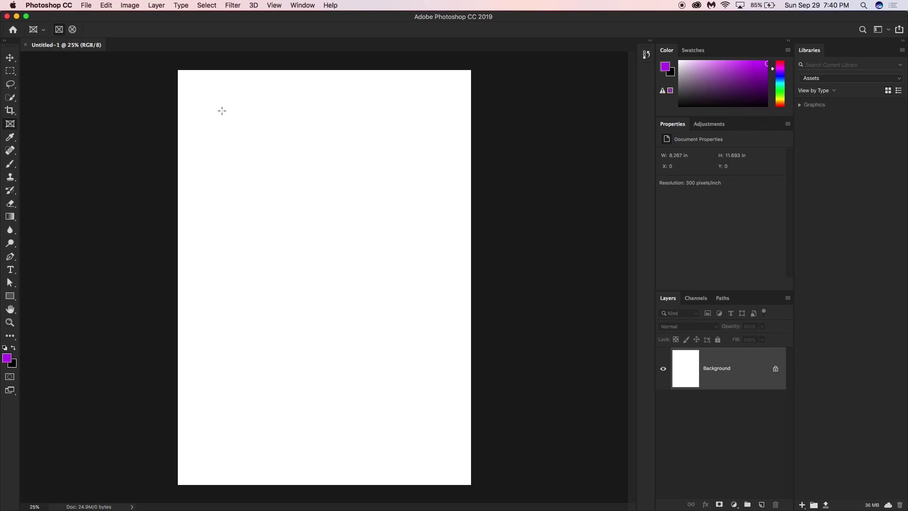
pyautogui.moveTo(187, 87); pyautogui.dragTo(453, 187)
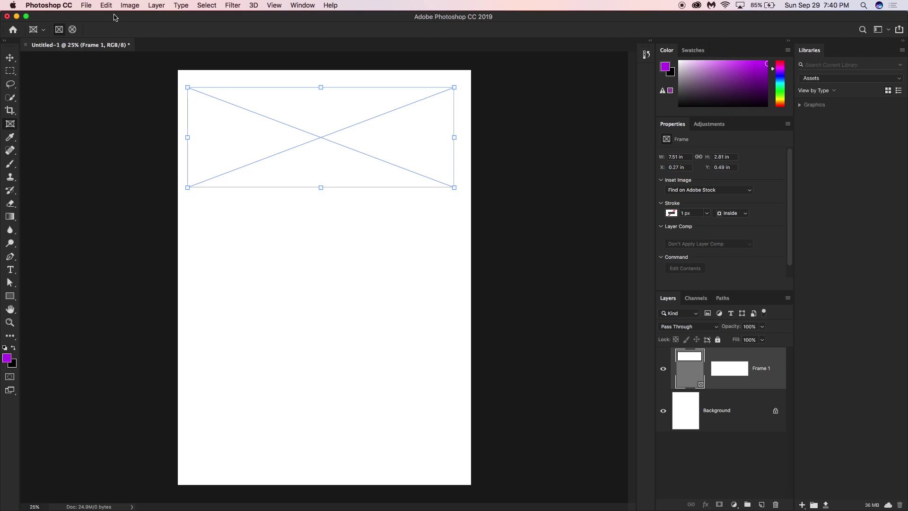
# Step: Draw a circular frame about 6.09 in across below the rectangular one and nudge it slightly left to X 1.3 in
pyautogui.click(74, 32)
pyautogui.moveTo(228, 224); pyautogui.dragTo(454, 440)
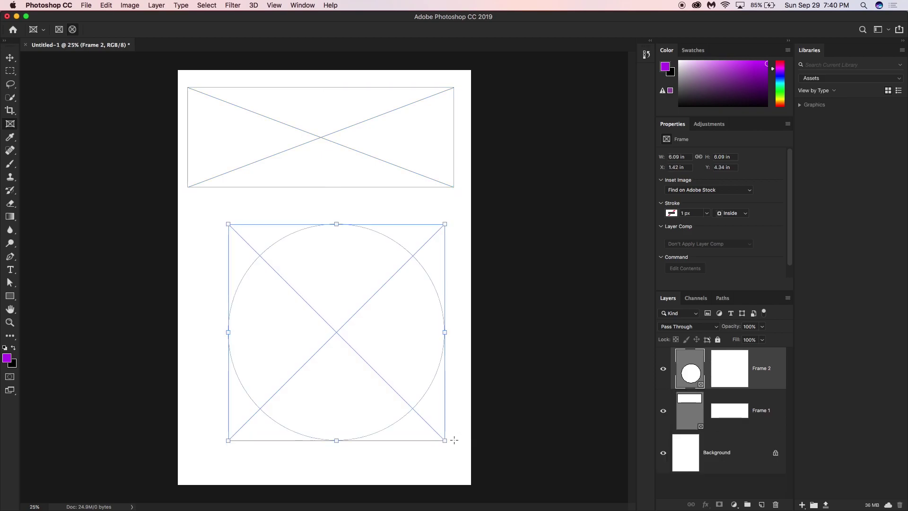
pyautogui.moveTo(372, 230); pyautogui.dragTo(369, 230)
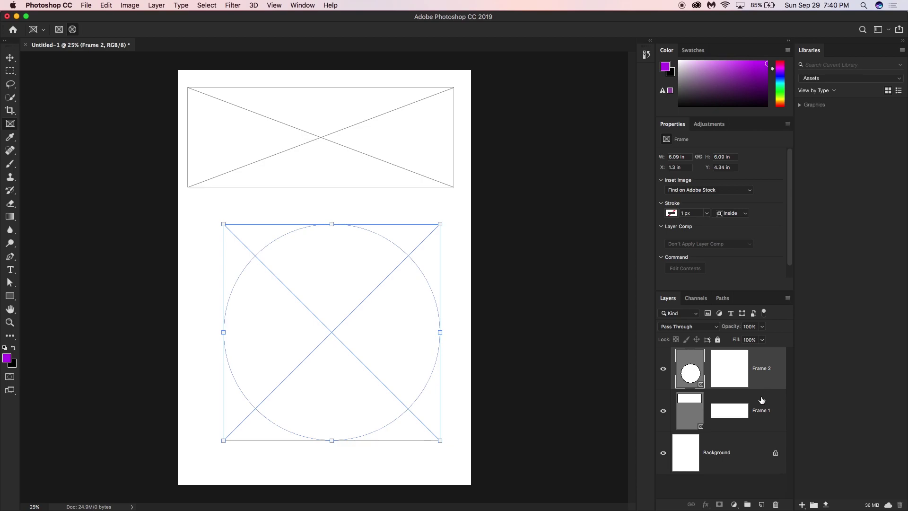
# Step: Examine the frame and content thumbnails of the rectangular and circular frame layers
pyautogui.click(693, 409)
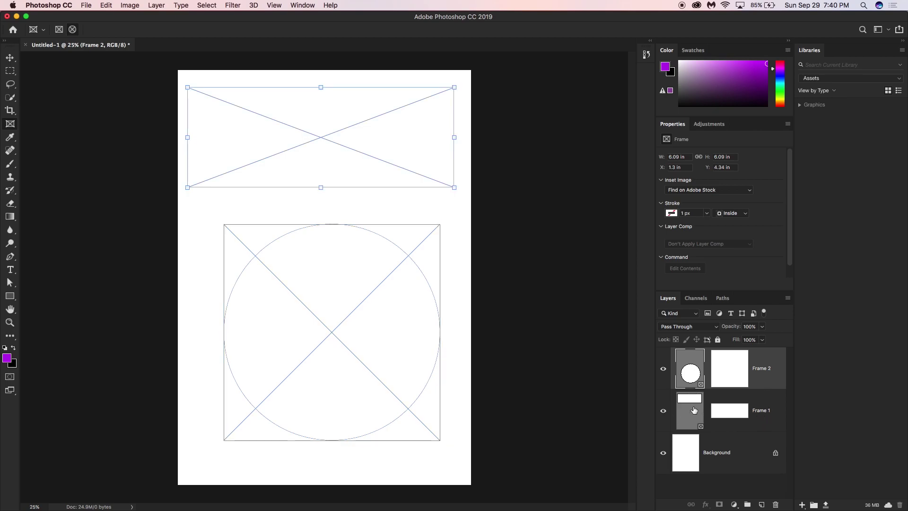
pyautogui.click(755, 374)
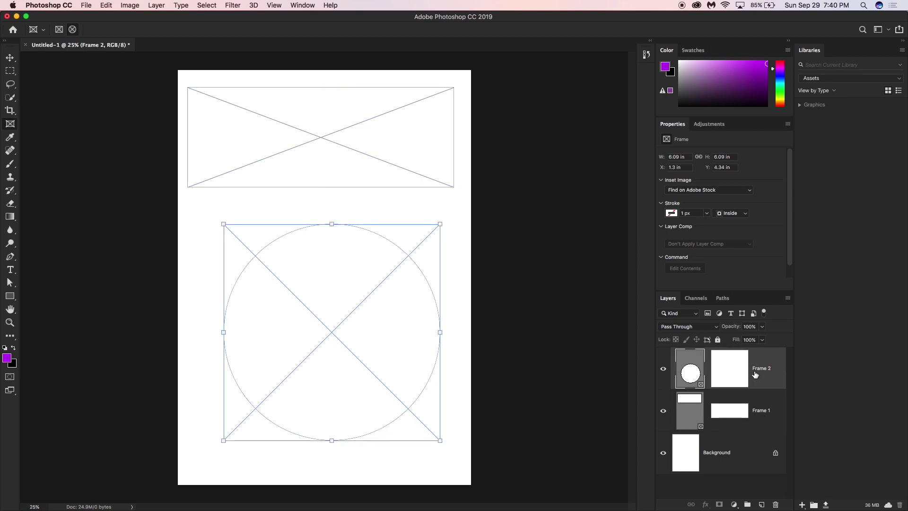
pyautogui.click(728, 410)
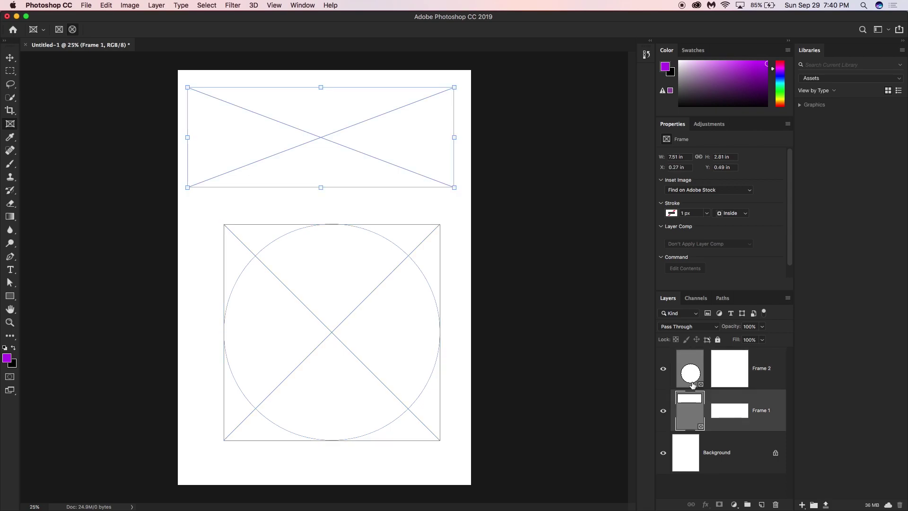
pyautogui.click(692, 375)
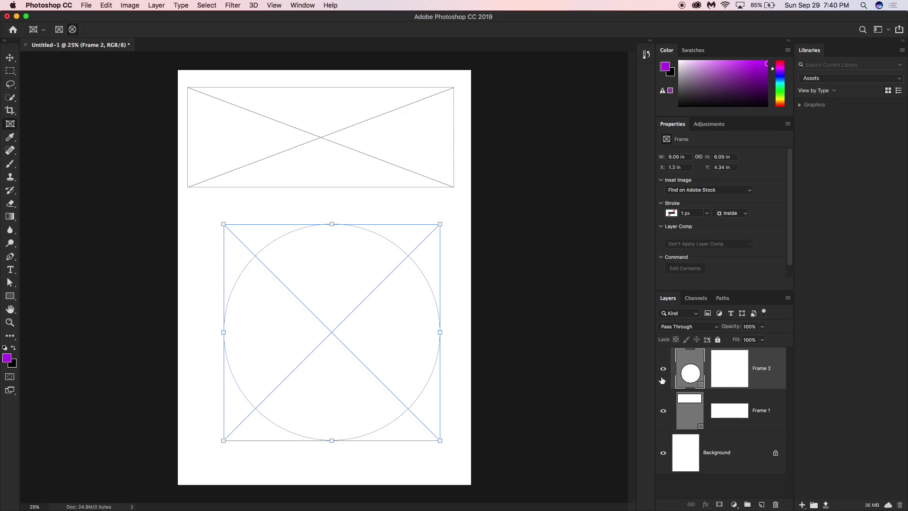
# Step: Widen the panels and resize the rectangular frame, Frame 1, to 7.56 by 2.88 in at X 0.3 in
pyautogui.moveTo(637, 371); pyautogui.dragTo(632, 371)
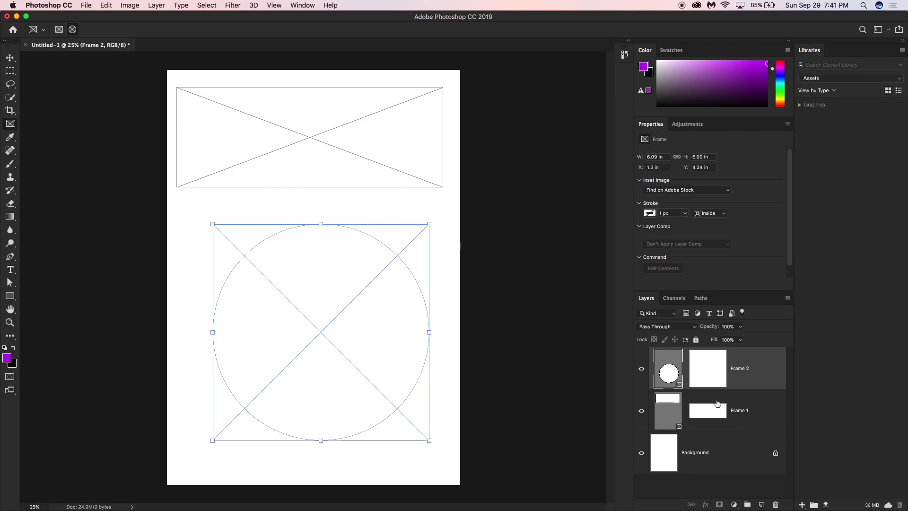
pyautogui.click(744, 410)
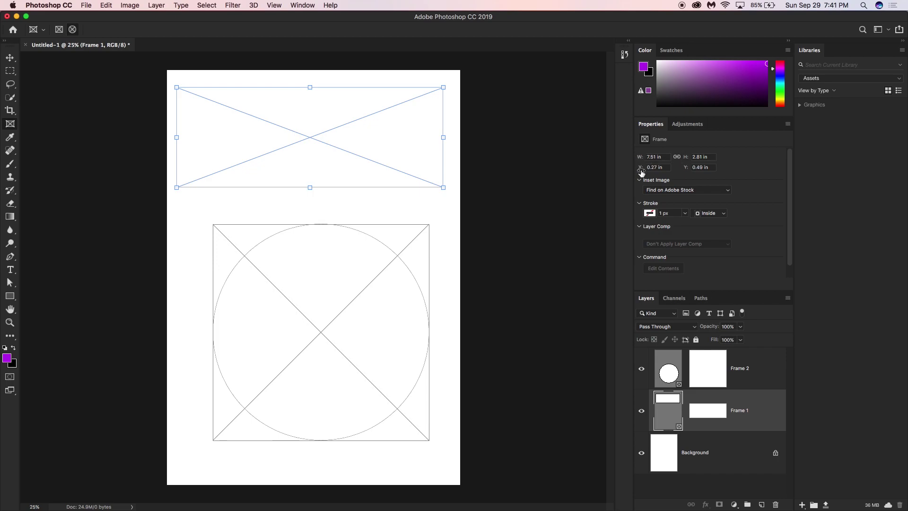
pyautogui.moveTo(640, 160); pyautogui.dragTo(694, 159)
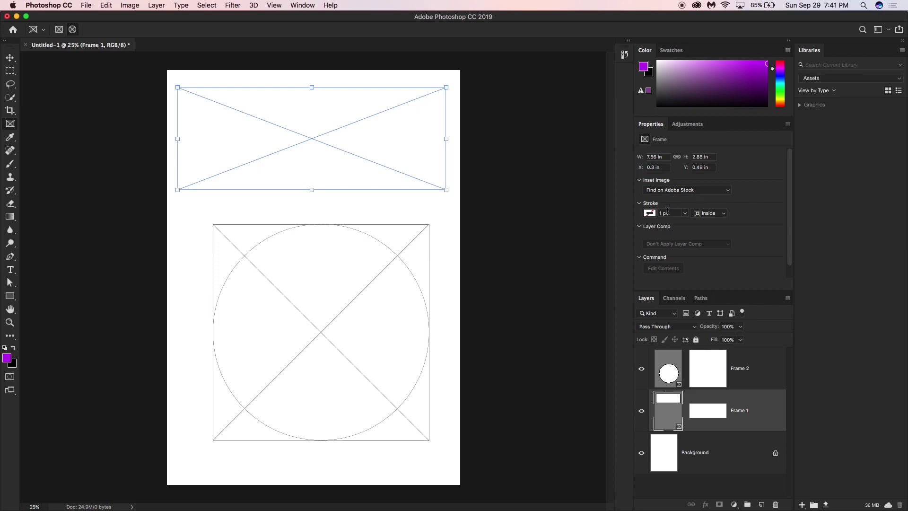
# Step: Browse Adobe Stock's curated collections as an image source for the rectangular frame, and return to Photoshop
pyautogui.click(708, 190)
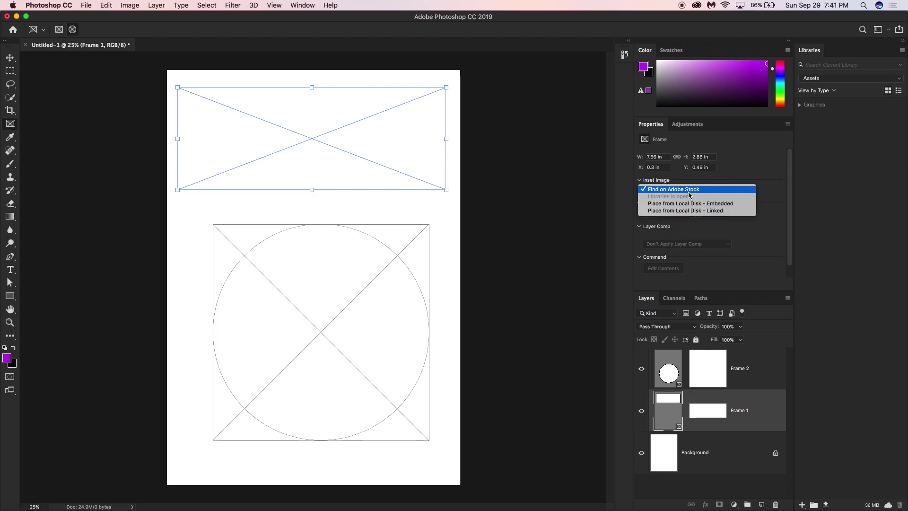
pyautogui.click(689, 191)
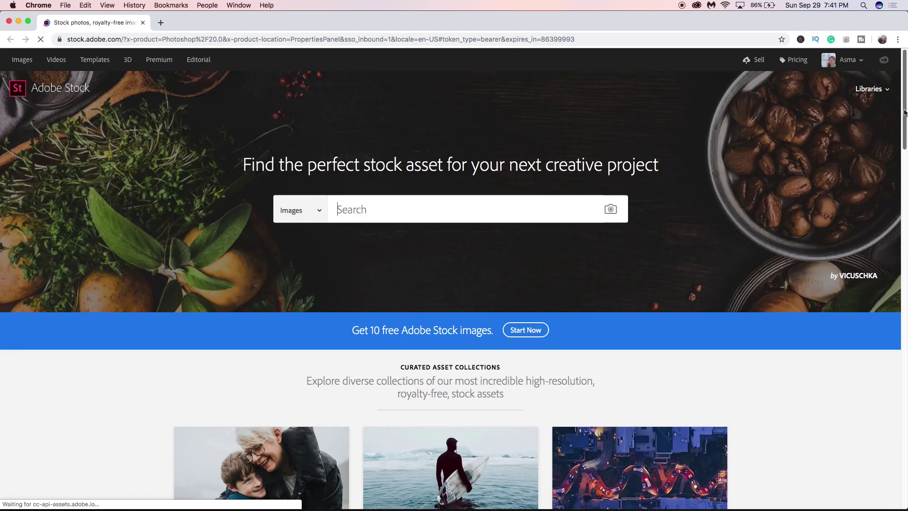
pyautogui.moveTo(904, 134); pyautogui.dragTo(900, 151)
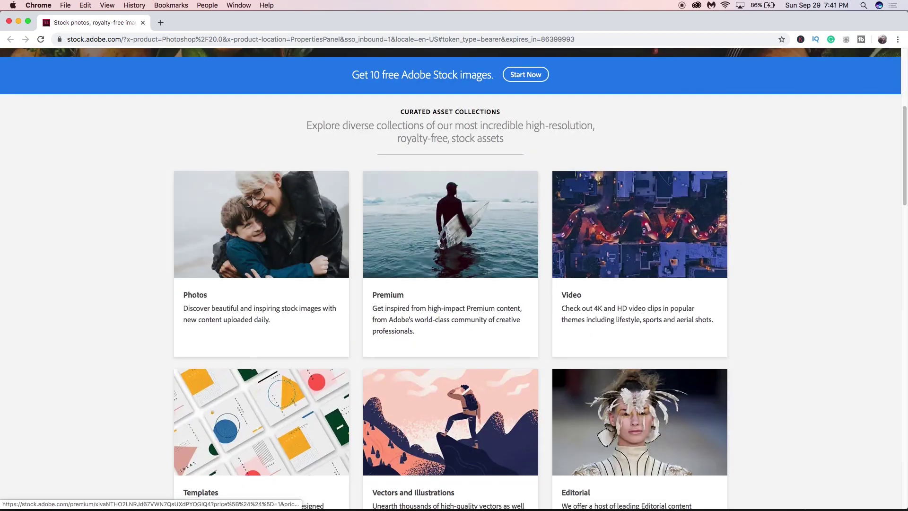
pyautogui.moveTo(359, 506)
pyautogui.click(390, 505)
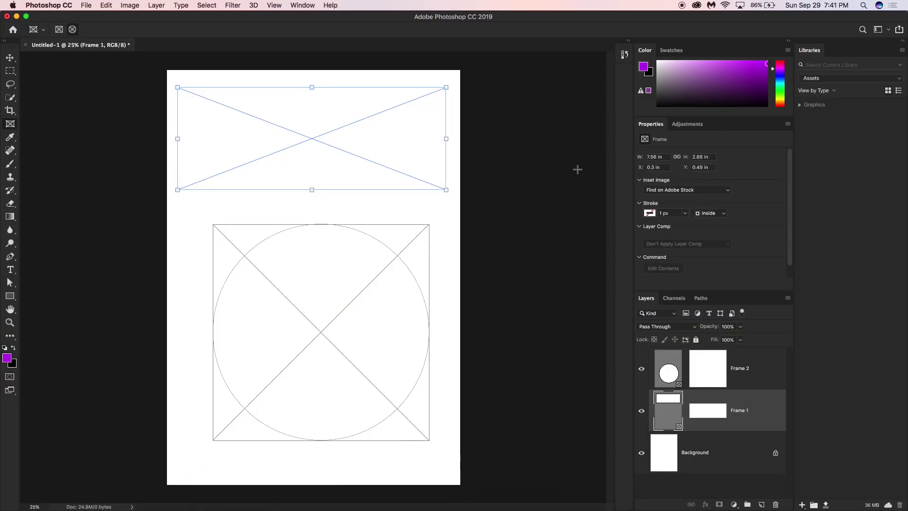
# Step: Place beauty-in-nature-girls-iranian-girl-2064892.jpg as an embedded image in the rectangular frame and shift it down about 1.44 in inside the frame
pyautogui.click(702, 190)
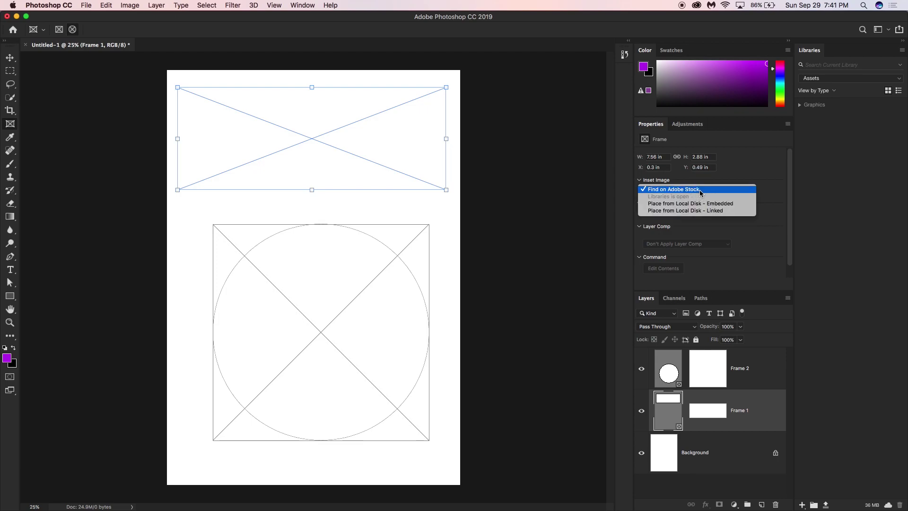
pyautogui.click(673, 205)
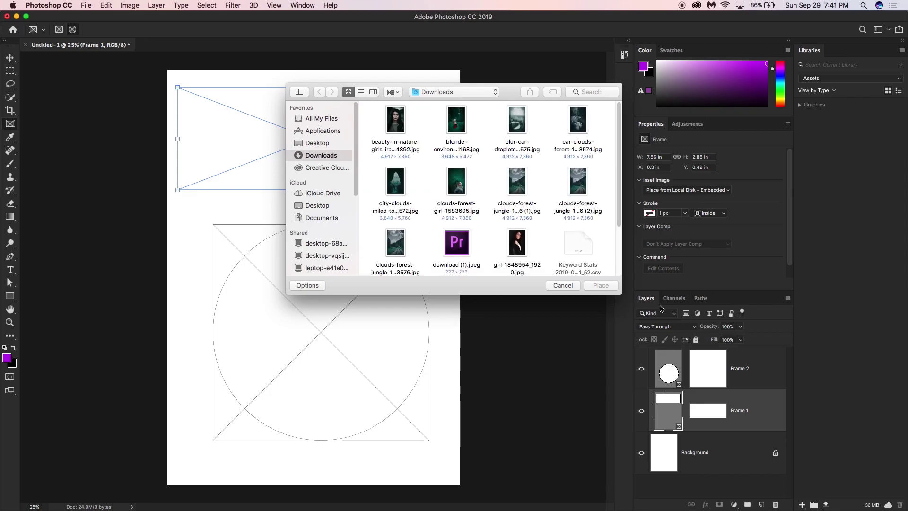
pyautogui.moveTo(514, 93); pyautogui.dragTo(727, 150)
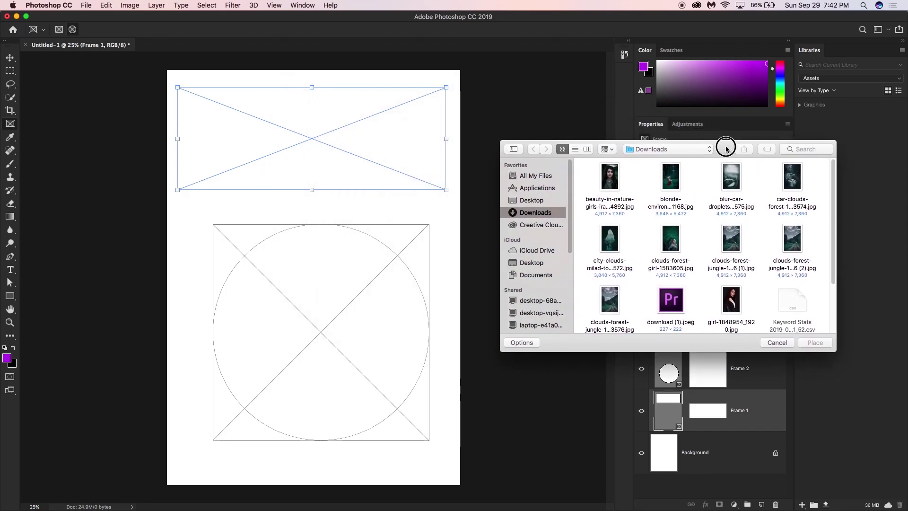
pyautogui.click(609, 179)
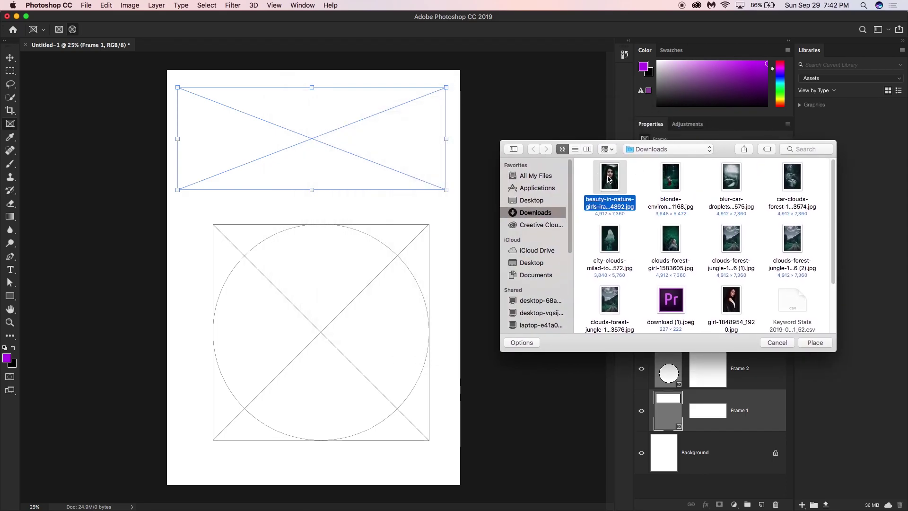
pyautogui.click(818, 347)
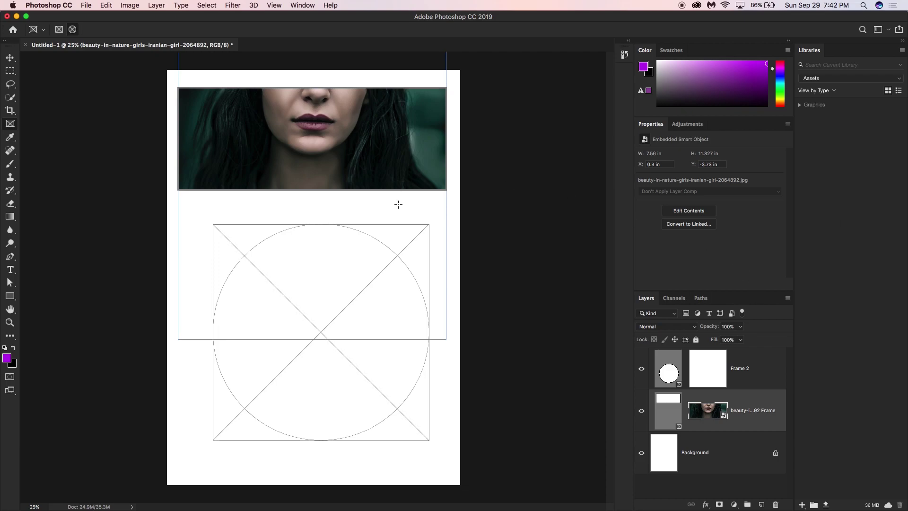
pyautogui.moveTo(335, 126); pyautogui.dragTo(340, 175)
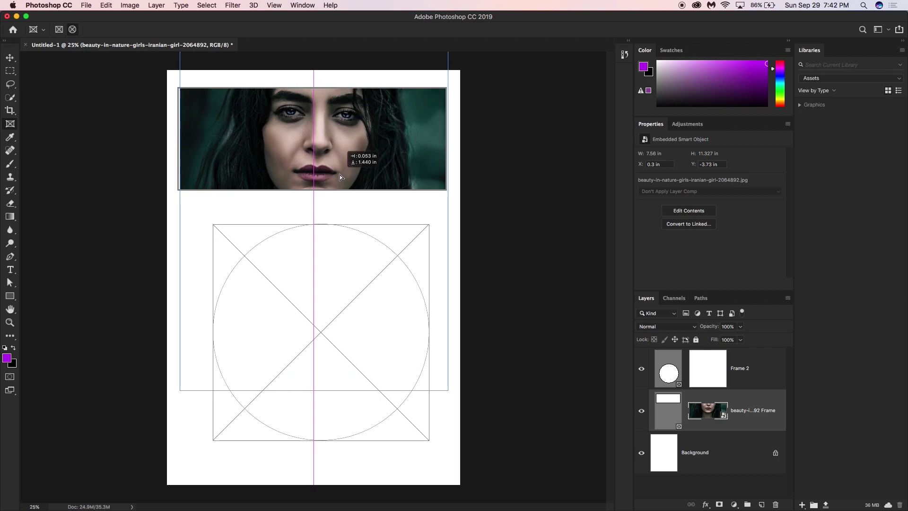
# Step: Reposition the portrait inside the rectangular frame to about X 0.3 in, Y -2.29 in
pyautogui.moveTo(339, 174); pyautogui.dragTo(340, 175)
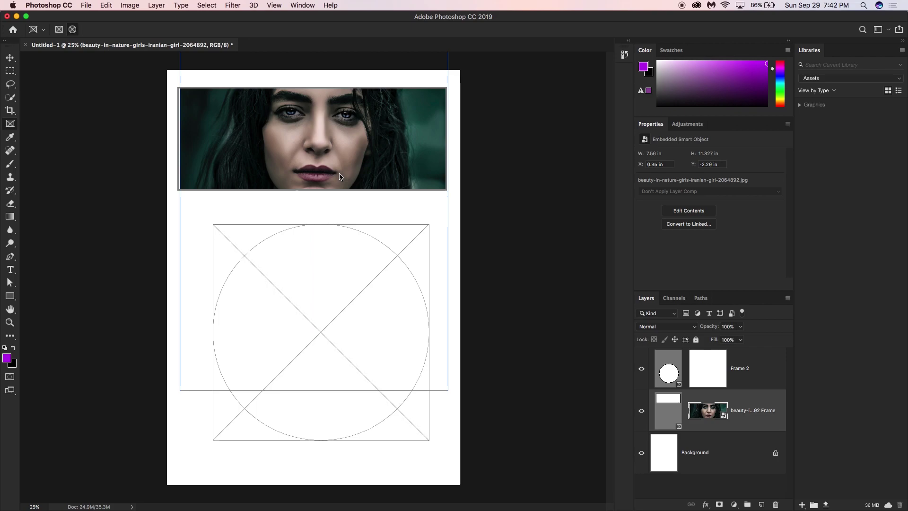
pyautogui.moveTo(336, 149); pyautogui.dragTo(328, 138)
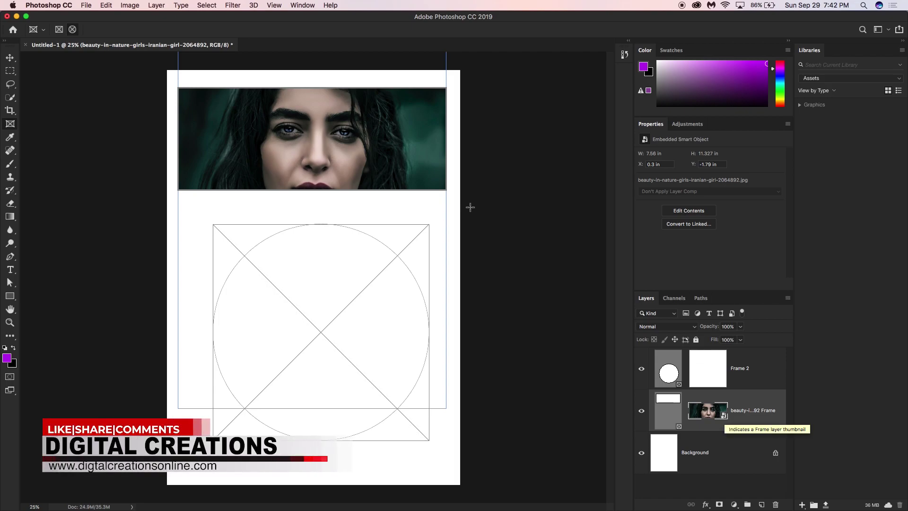
pyautogui.moveTo(367, 166); pyautogui.dragTo(362, 147)
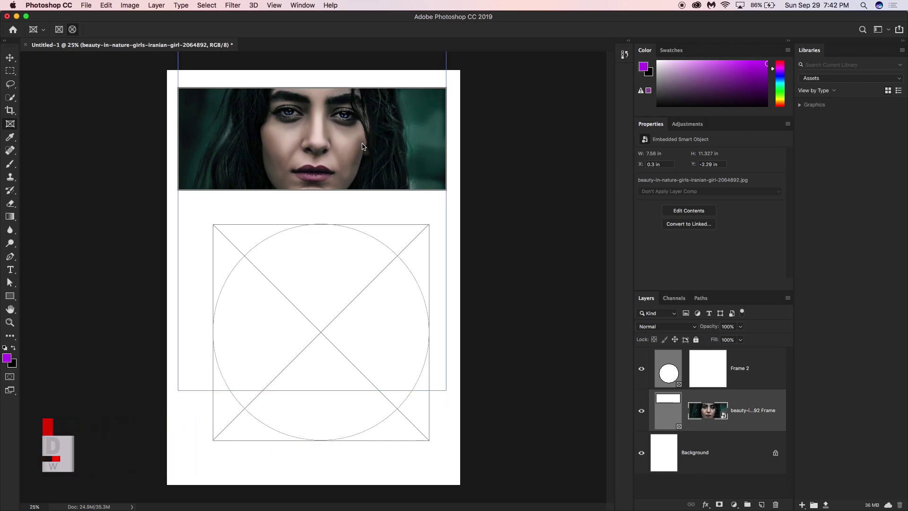
# Step: Open the portrait's embedded contents for editing and compare them with the Untitled-1 document
pyautogui.doubleClick(725, 416)
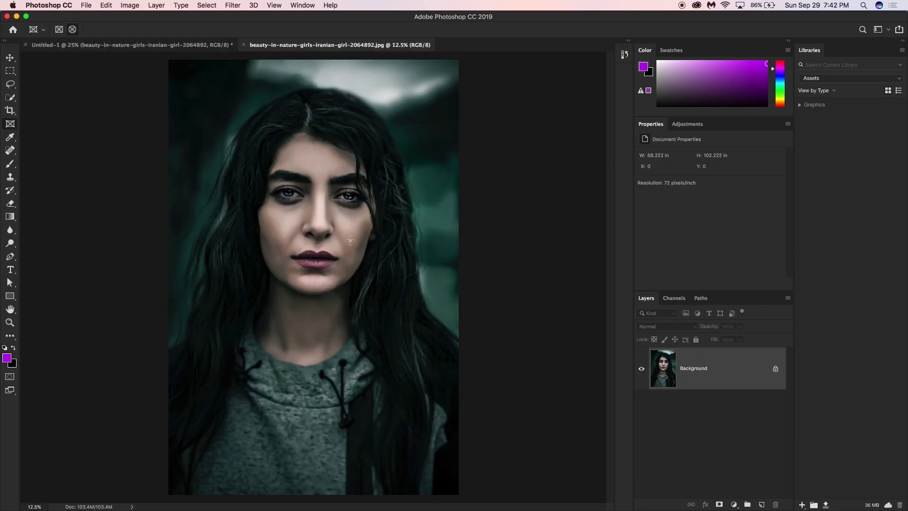
pyautogui.click(171, 45)
pyautogui.click(283, 45)
# Step: Apply Color Balance to the portrait's midtones with color levels +16, -16 and +34
pyautogui.click(129, 6)
pyautogui.moveTo(141, 31)
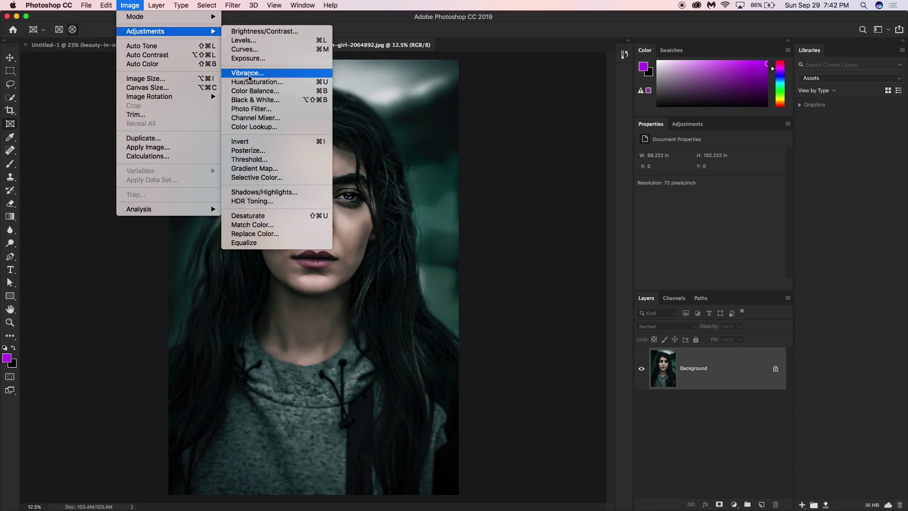
pyautogui.click(255, 90)
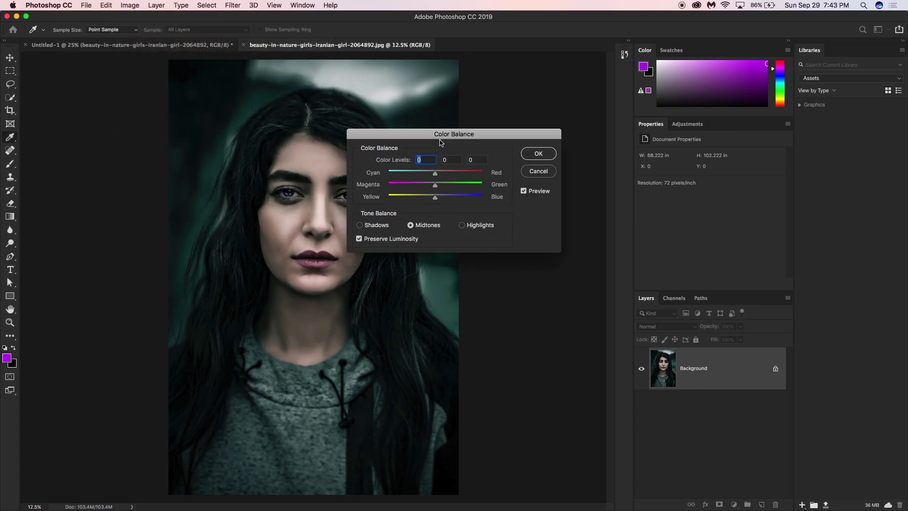
pyautogui.moveTo(454, 138); pyautogui.dragTo(487, 154)
pyautogui.moveTo(468, 191)
pyautogui.mouseDown()
pyautogui.moveTo(454, 201)
pyautogui.moveTo(474, 201)
pyautogui.moveTo(457, 211)
pyautogui.moveTo(483, 212)
pyautogui.moveTo(461, 203)
pyautogui.mouseUp()
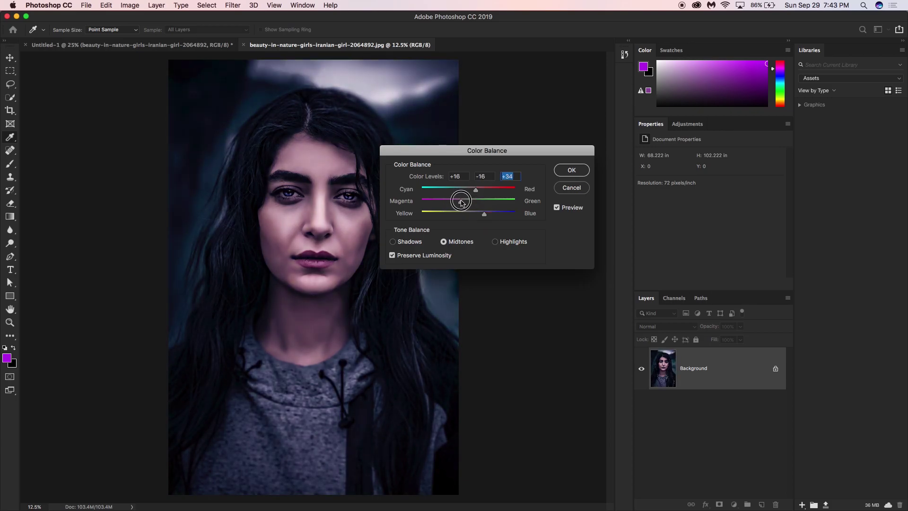
pyautogui.click(562, 171)
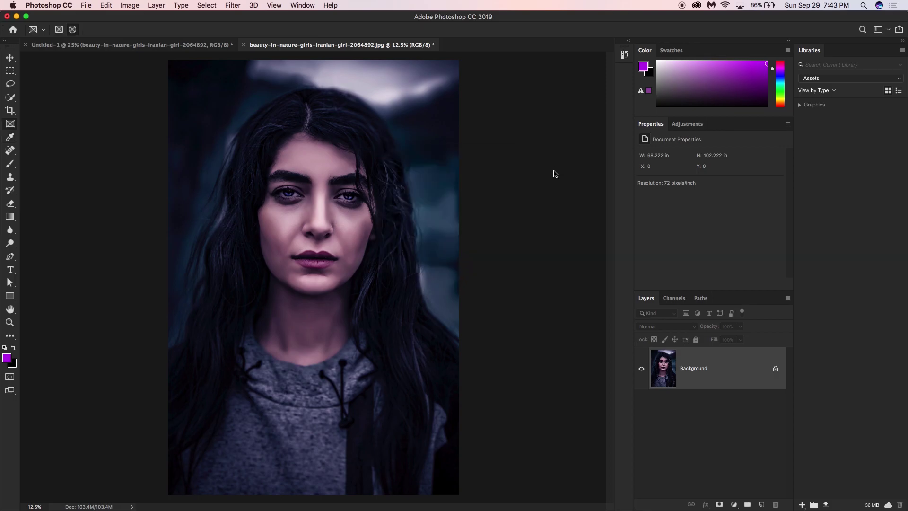
# Step: Save the edited portrait as a baseline JPEG at quality 8 and return to Untitled-1
pyautogui.press('super+s')
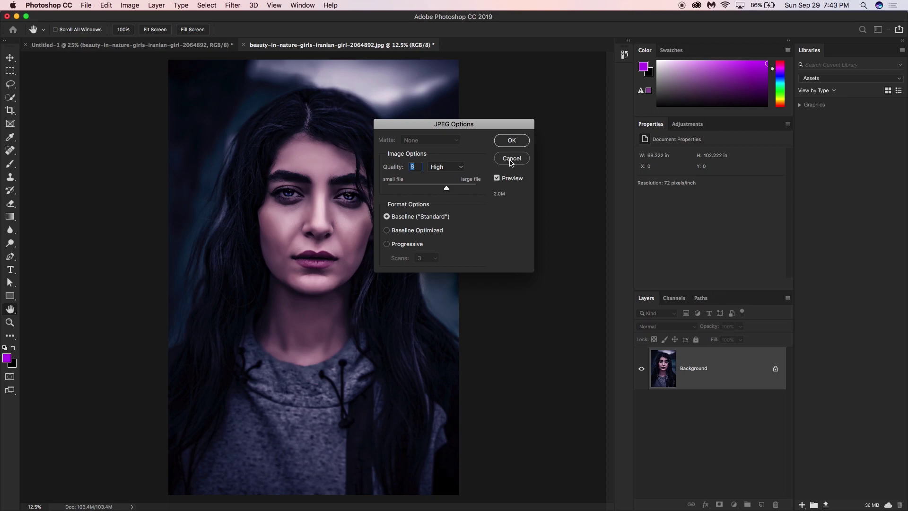
pyautogui.click(510, 141)
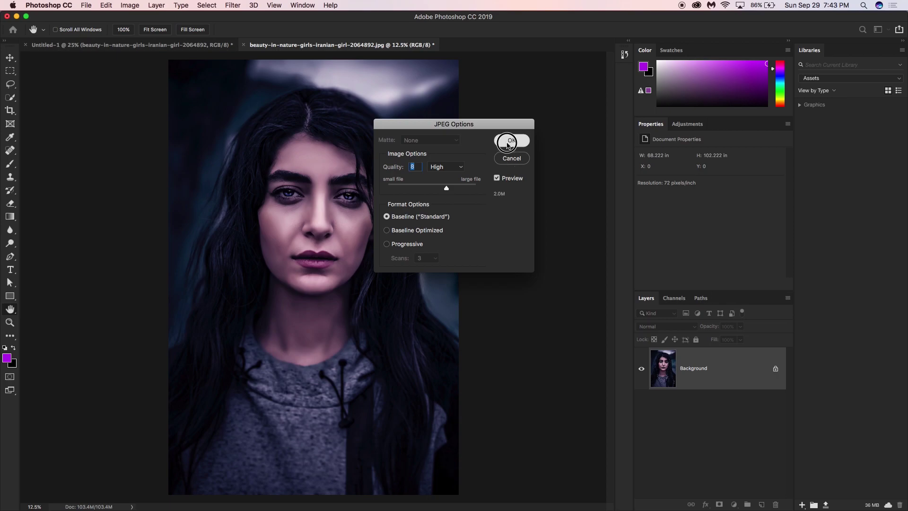
pyautogui.click(151, 46)
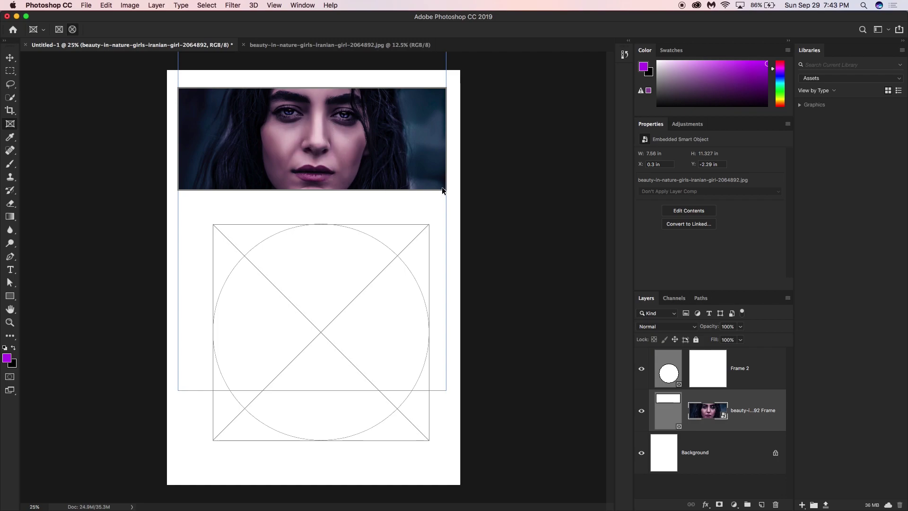
# Step: Extend the rectangular frame downward with the Move tool to a height of about 3.13 in, leaving its image unscaled
pyautogui.click(10, 57)
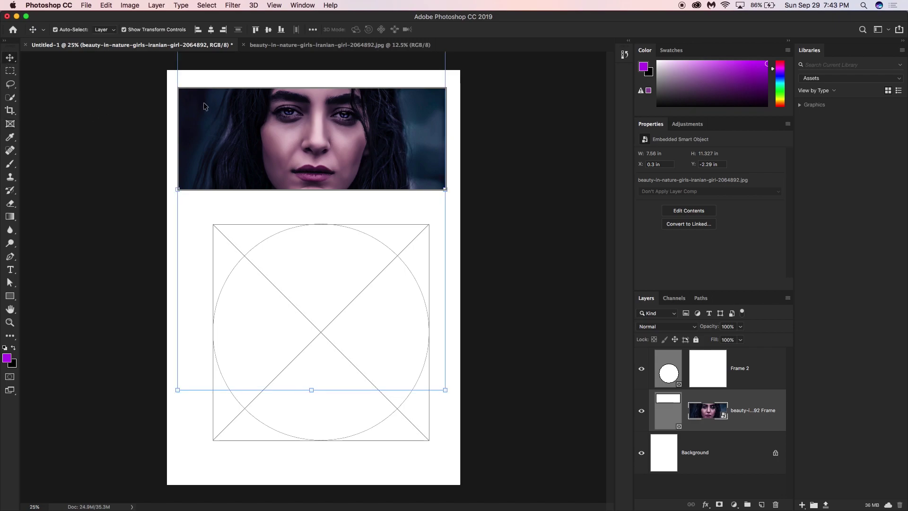
pyautogui.click(667, 409)
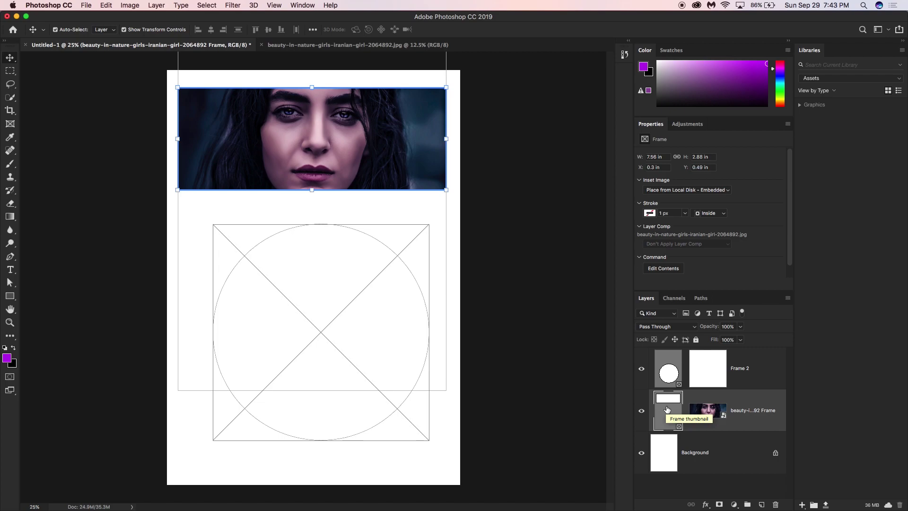
pyautogui.moveTo(446, 189)
pyautogui.mouseDown()
pyautogui.moveTo(465, 207)
pyautogui.moveTo(447, 199)
pyautogui.mouseUp()
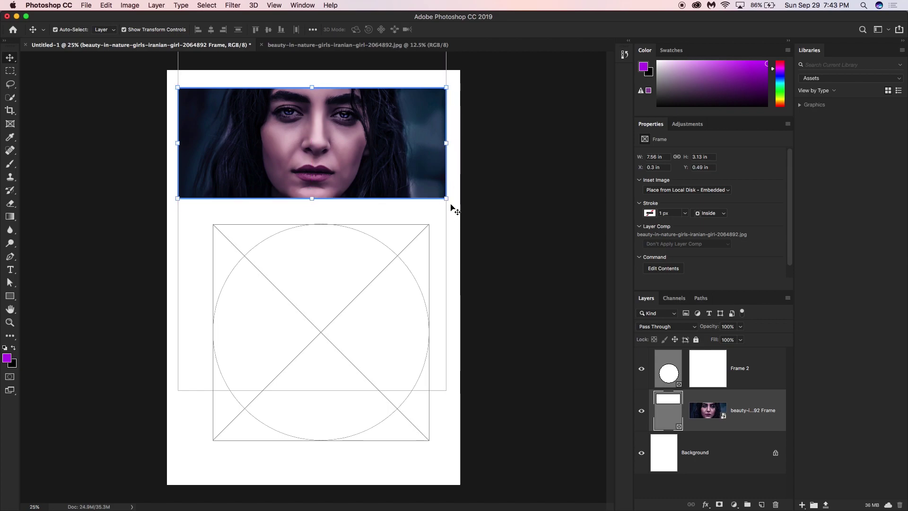
# Step: Enlarge the portrait inside the rectangular frame to about 11.27% scale and shift it down slightly
pyautogui.click(710, 413)
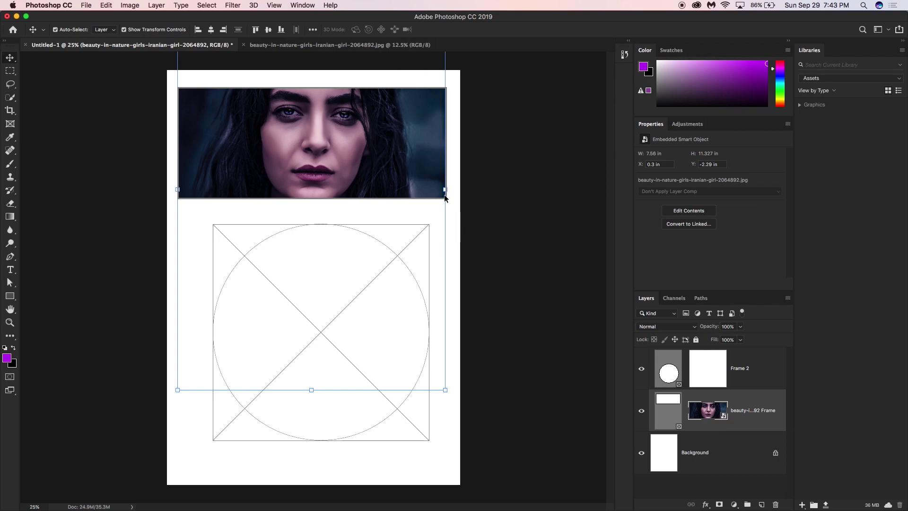
pyautogui.moveTo(445, 195); pyautogui.dragTo(449, 189)
pyautogui.moveTo(387, 141); pyautogui.dragTo(387, 151)
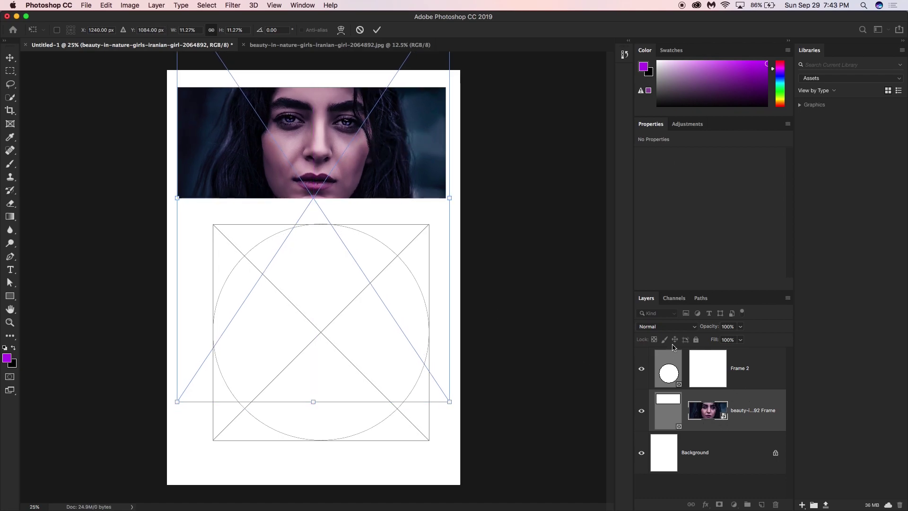
# Step: Place blonde-environment-fashion-1921168.jpg as a linked image in the circular frame and shift it up to about Y 2.26 in
pyautogui.click(669, 373)
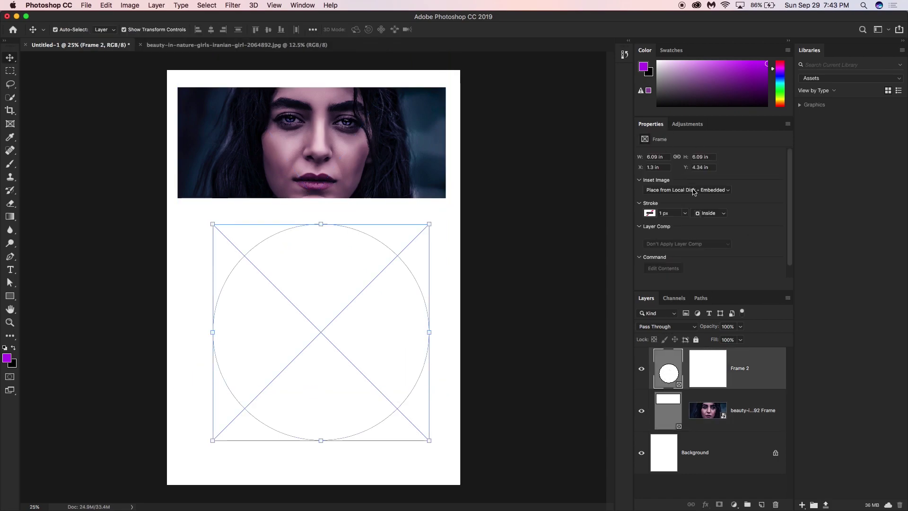
pyautogui.click(692, 190)
pyautogui.click(683, 197)
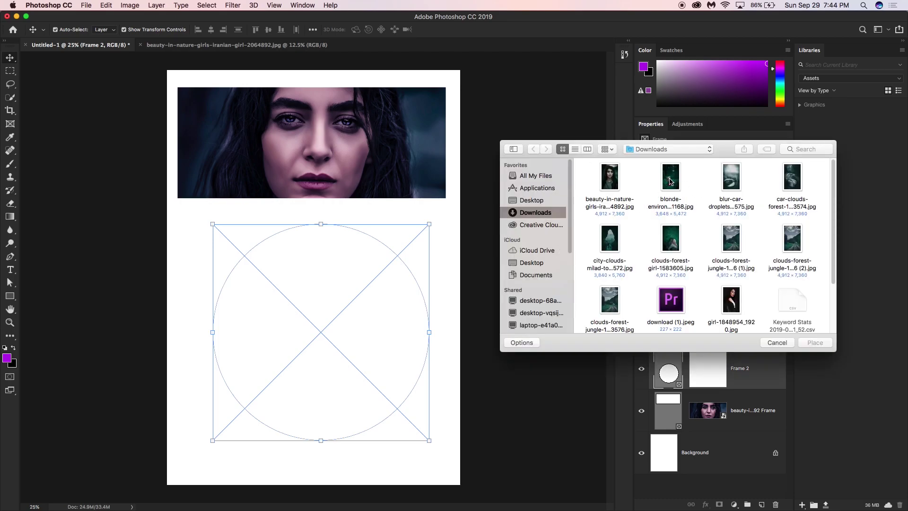
pyautogui.click(670, 181)
pyautogui.doubleClick(670, 181)
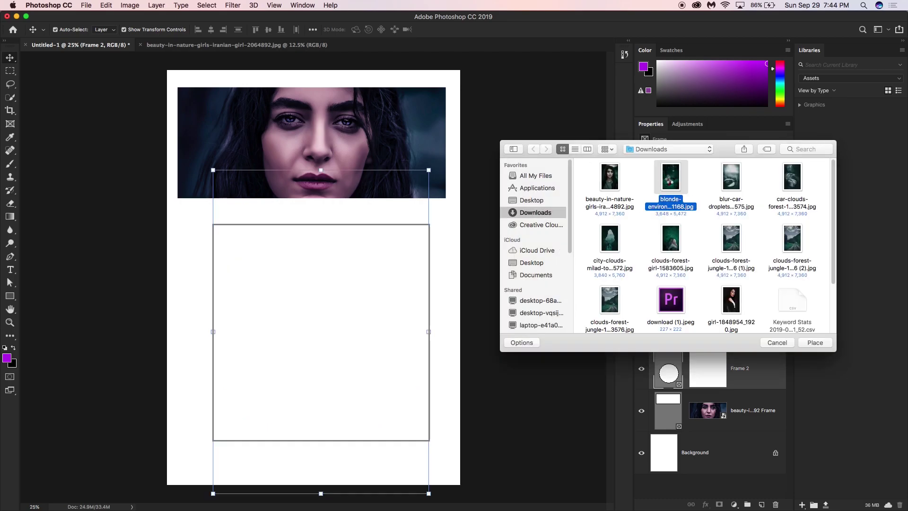
pyautogui.moveTo(291, 357)
pyautogui.mouseDown()
pyautogui.moveTo(292, 331)
pyautogui.moveTo(292, 346)
pyautogui.mouseUp()
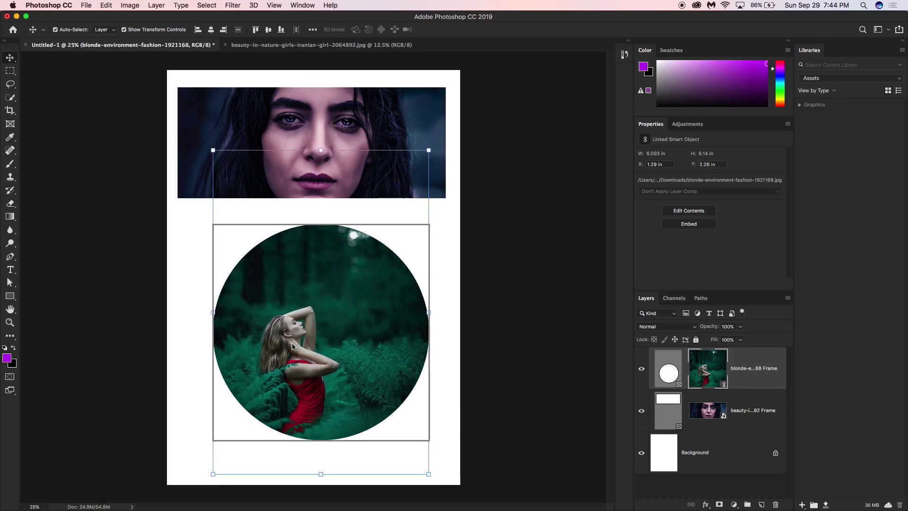
# Step: Scale the circular frame with its image to about 77.86% and move it to about X 0.29 in, Y 6.72 in
pyautogui.click(175, 241)
pyautogui.click(312, 359)
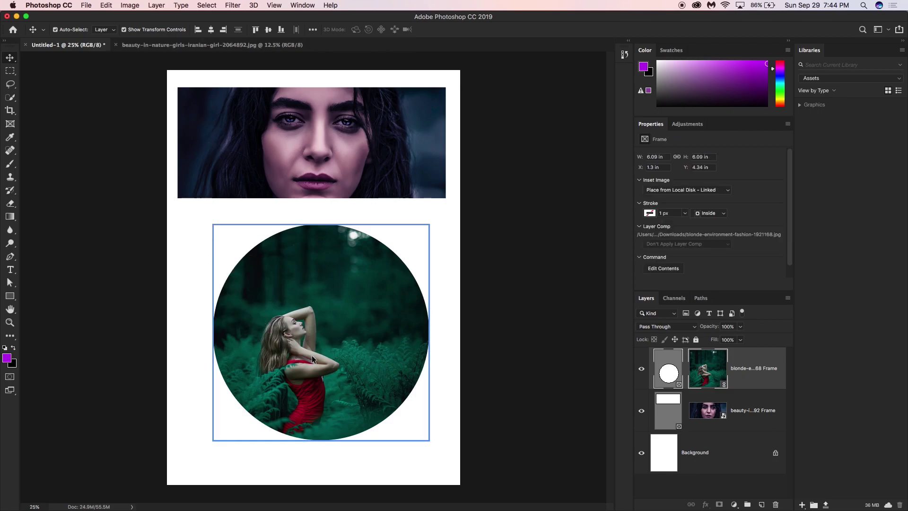
pyautogui.press('super+t')
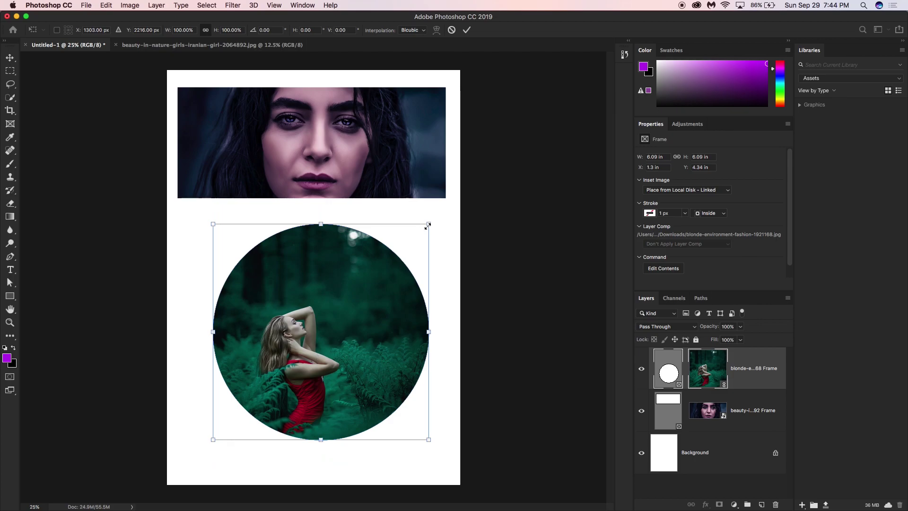
pyautogui.moveTo(429, 225); pyautogui.dragTo(381, 274)
pyautogui.moveTo(322, 336); pyautogui.dragTo(286, 372)
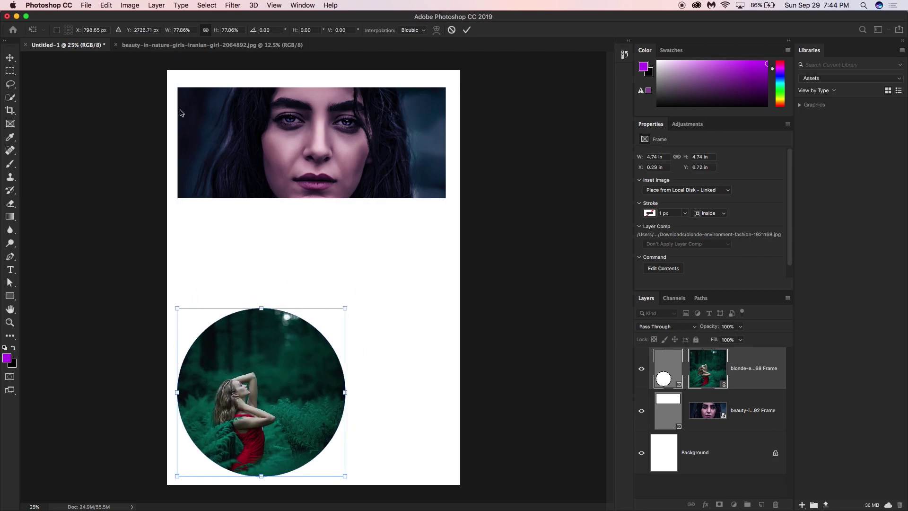
pyautogui.press('Return')
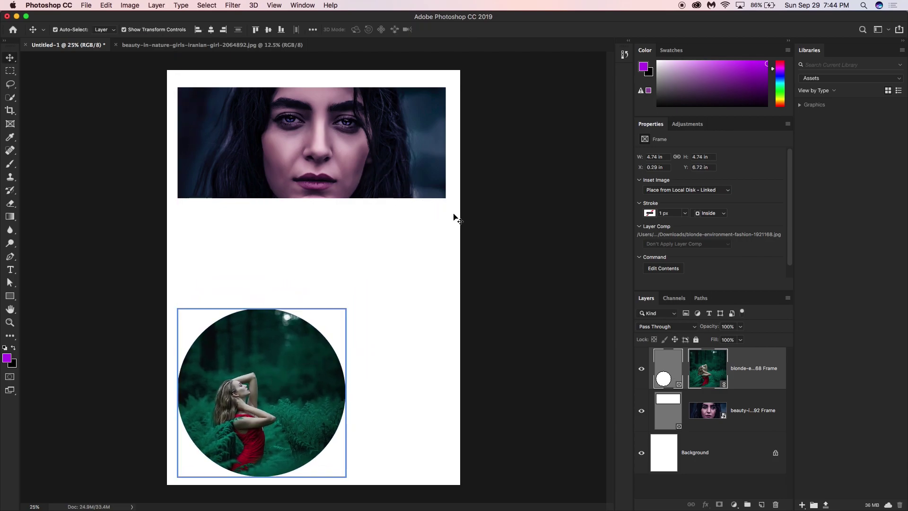
# Step: Transform the rectangular frame together with its image to about 7.69 by 3.18 in
pyautogui.click(742, 425)
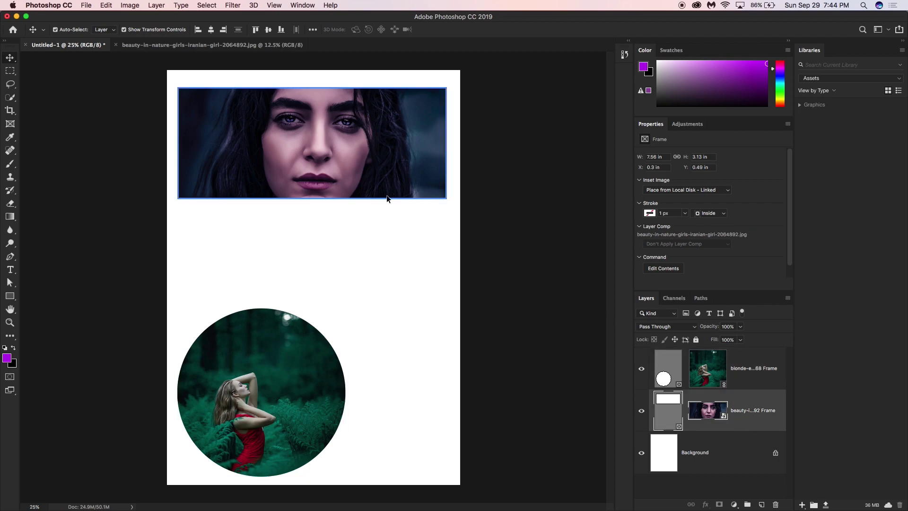
pyautogui.press('super+t')
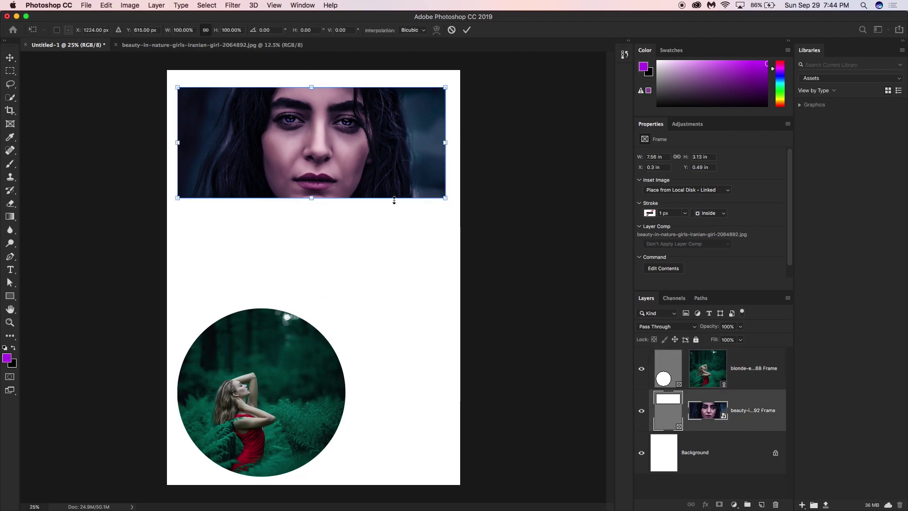
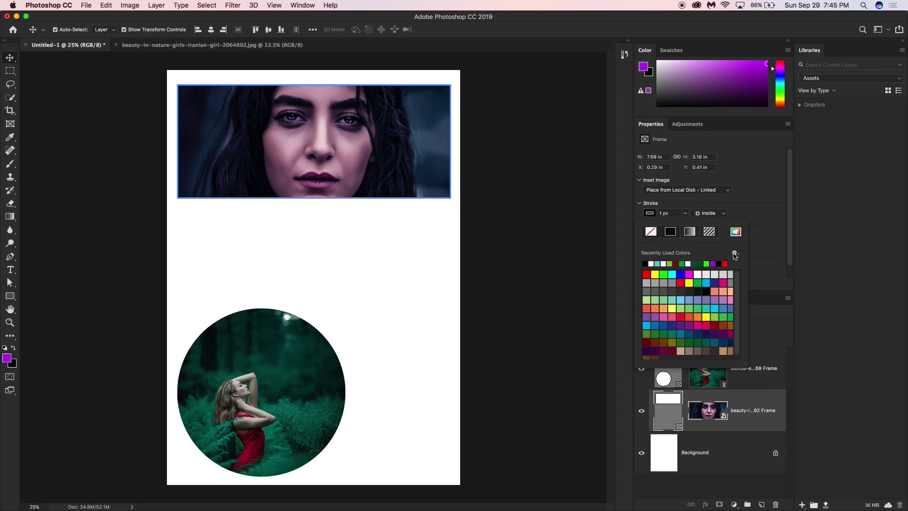
# Step: Set the rectangular frame's black stroke width to about 29.24 px
pyautogui.click(760, 247)
pyautogui.click(685, 212)
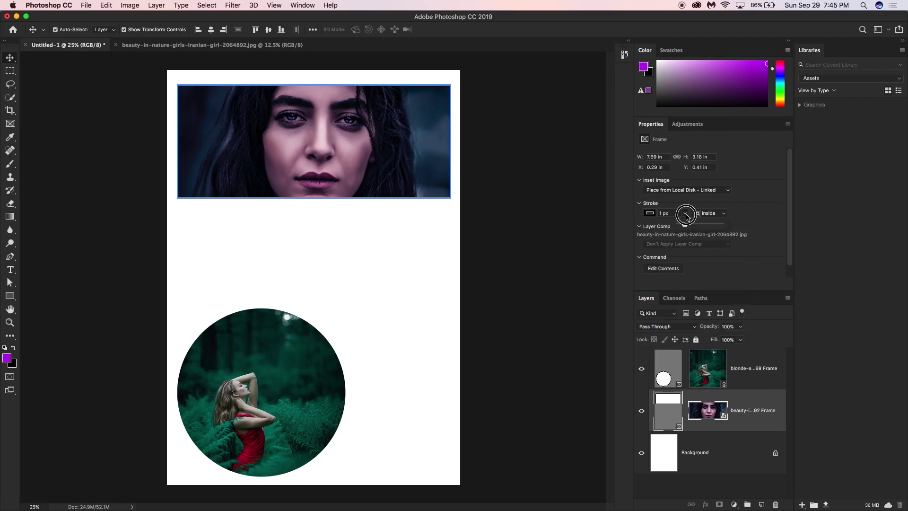
pyautogui.moveTo(689, 227); pyautogui.dragTo(690, 227)
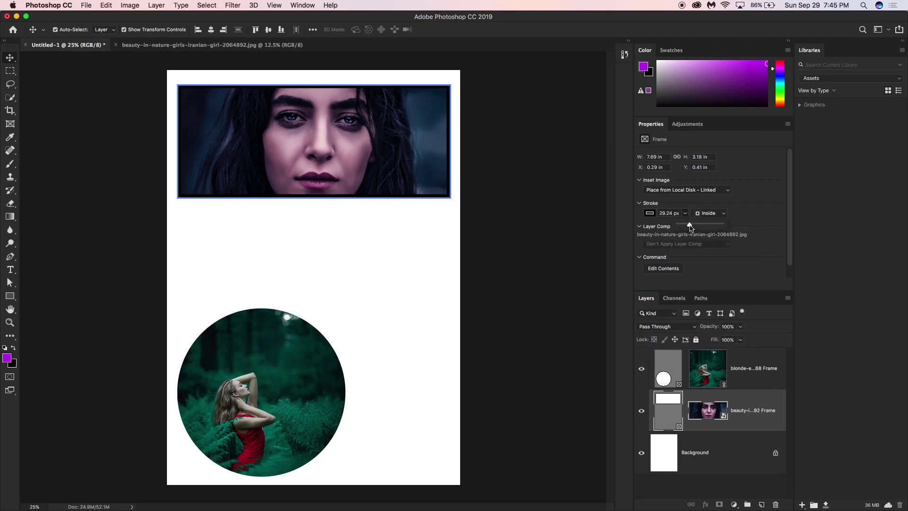
# Step: Try the Center stroke alignment on the rectangular frame and return it to Inside
pyautogui.click(727, 218)
pyautogui.click(755, 202)
pyautogui.click(720, 214)
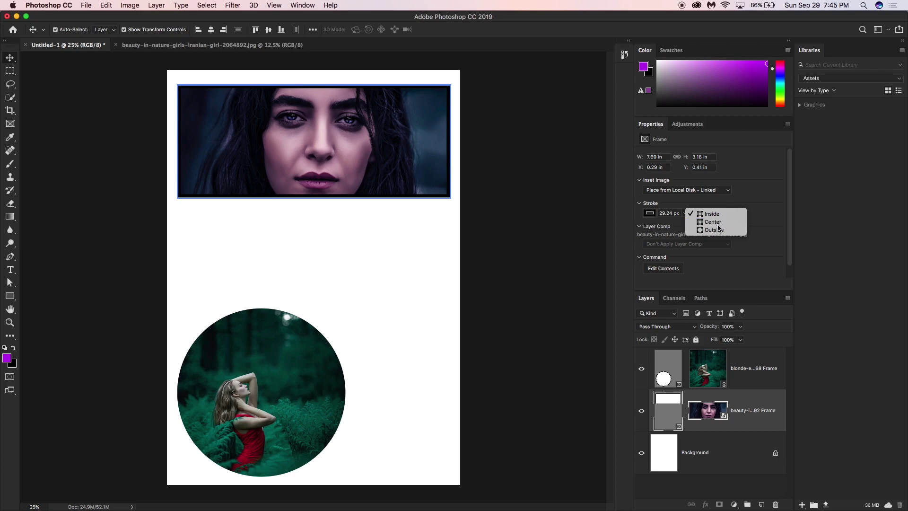
pyautogui.click(717, 225)
pyautogui.click(709, 214)
pyautogui.click(715, 217)
pyautogui.click(712, 213)
pyautogui.click(711, 201)
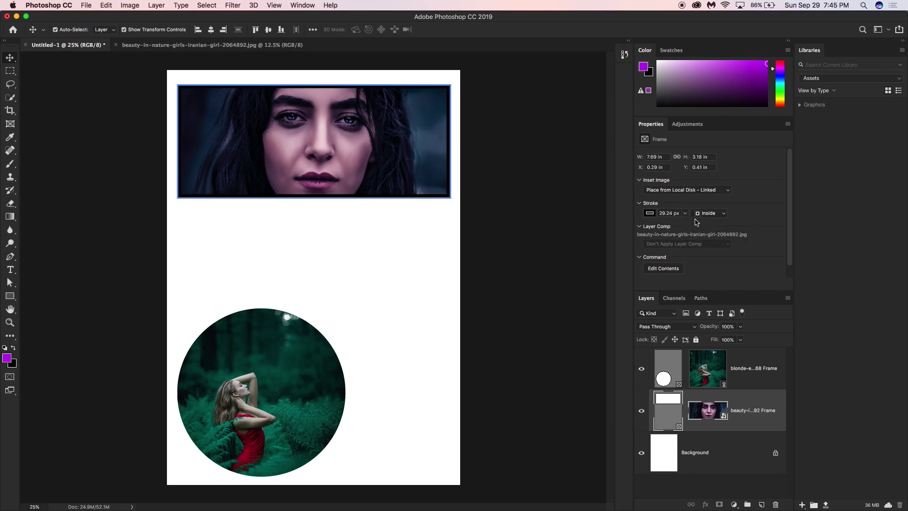
# Step: Check the stroke with the frame deselected, reselect the rectangular frame and set its stroke color to bright green
pyautogui.click(452, 264)
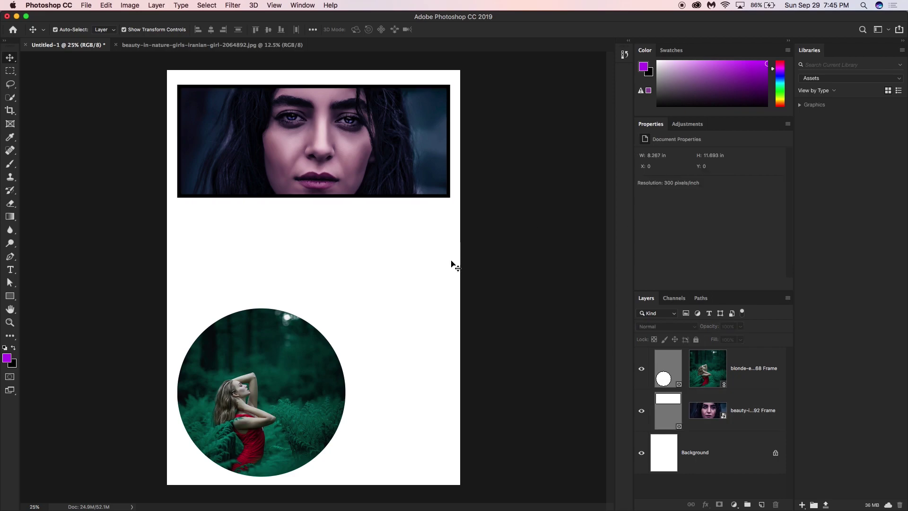
pyautogui.click(409, 179)
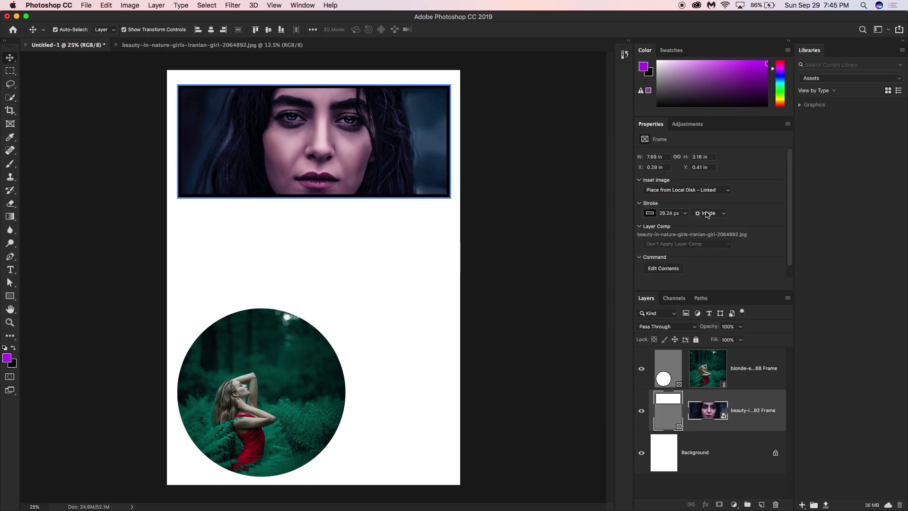
pyautogui.click(651, 214)
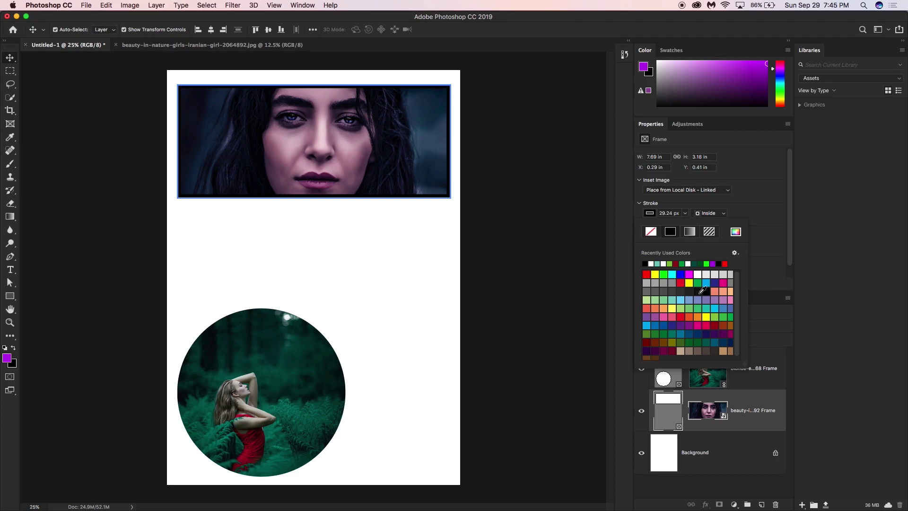
pyautogui.click(707, 264)
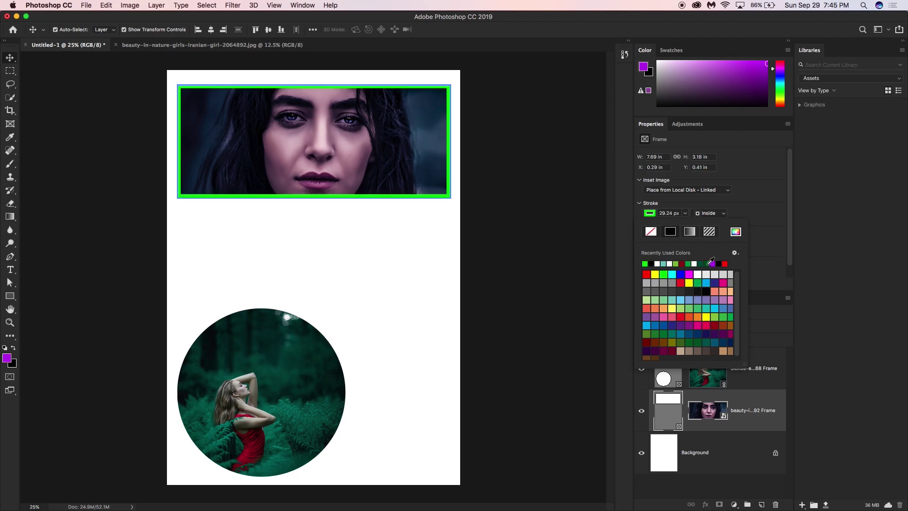
# Step: Change the rectangular frame's stroke color to magenta and reduce its stroke width to about 7.41 px
pyautogui.click(723, 283)
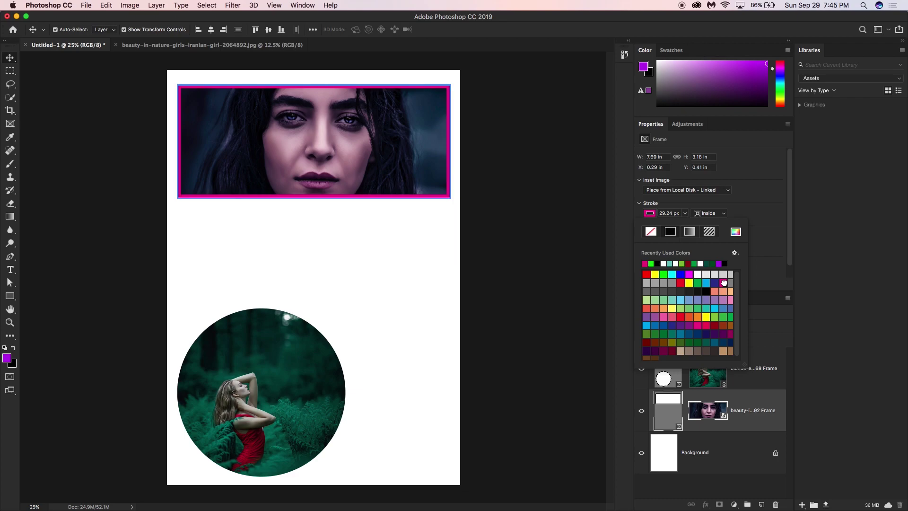
pyautogui.click(440, 299)
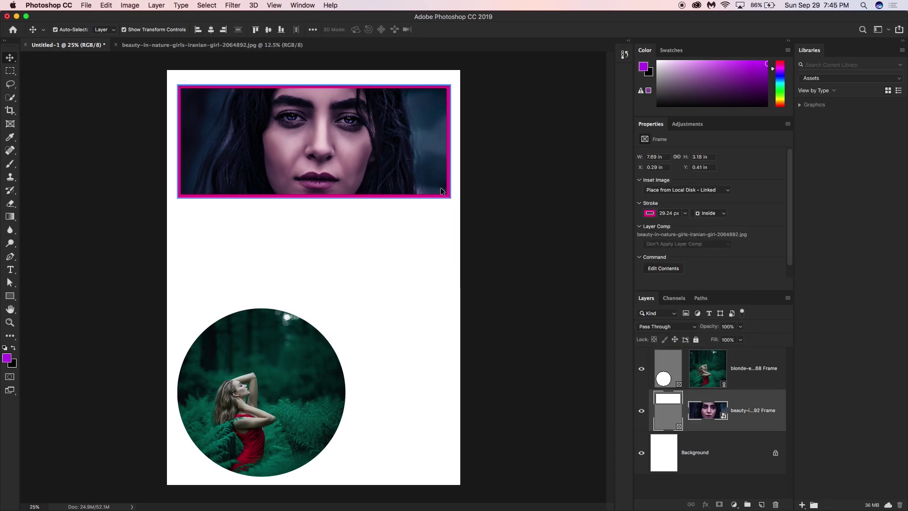
pyautogui.click(722, 192)
pyautogui.click(767, 223)
pyautogui.click(685, 213)
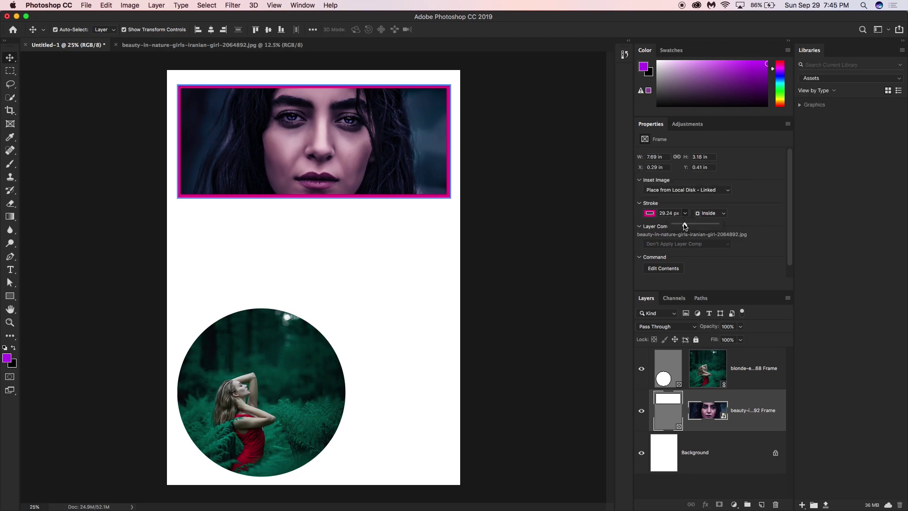
pyautogui.moveTo(689, 224); pyautogui.dragTo(681, 226)
pyautogui.click(718, 263)
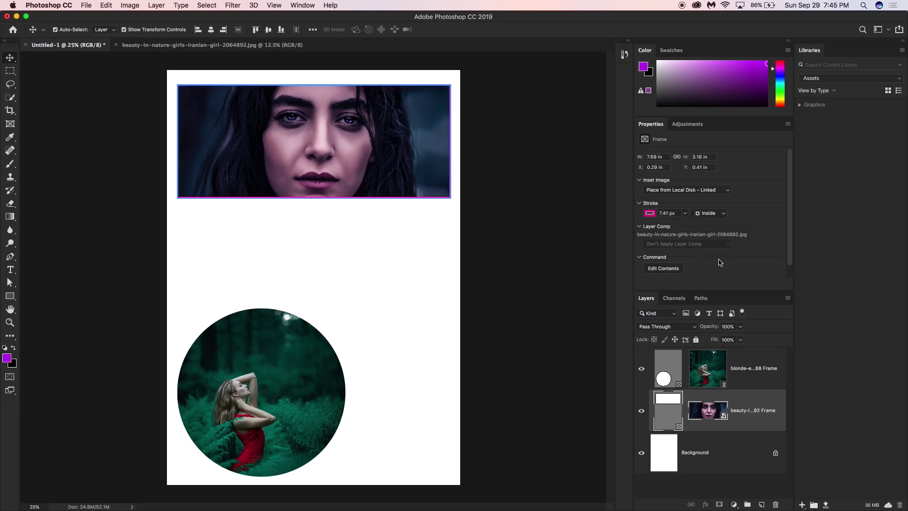
pyautogui.click(330, 296)
# Step: Give the circular frame a dark red stroke with a width of about 18.33 px
pyautogui.click(262, 367)
pyautogui.click(265, 364)
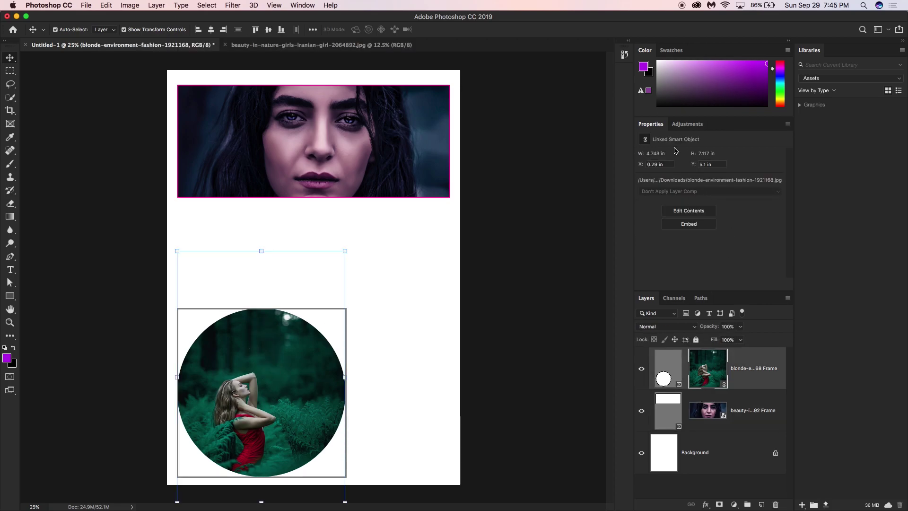
pyautogui.click(668, 370)
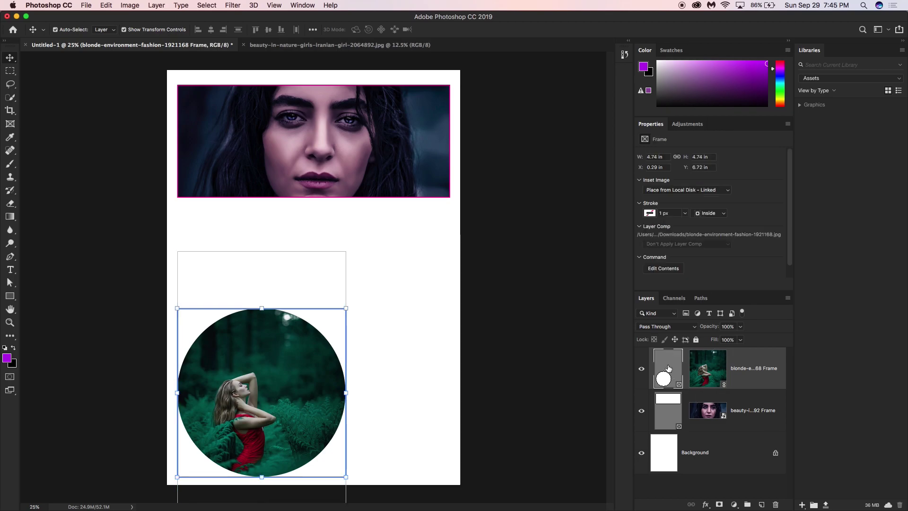
pyautogui.click(651, 215)
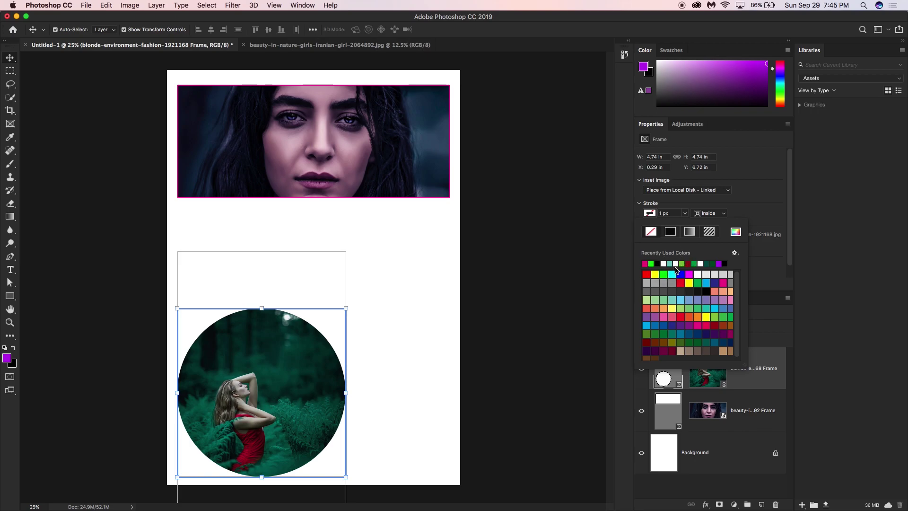
pyautogui.click(688, 263)
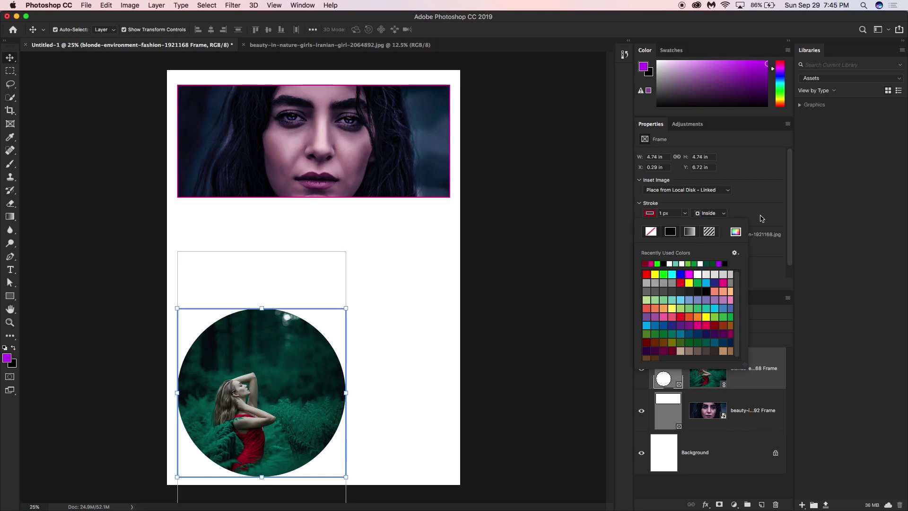
pyautogui.click(760, 219)
pyautogui.click(685, 213)
pyautogui.moveTo(687, 225); pyautogui.dragTo(688, 225)
pyautogui.click(409, 275)
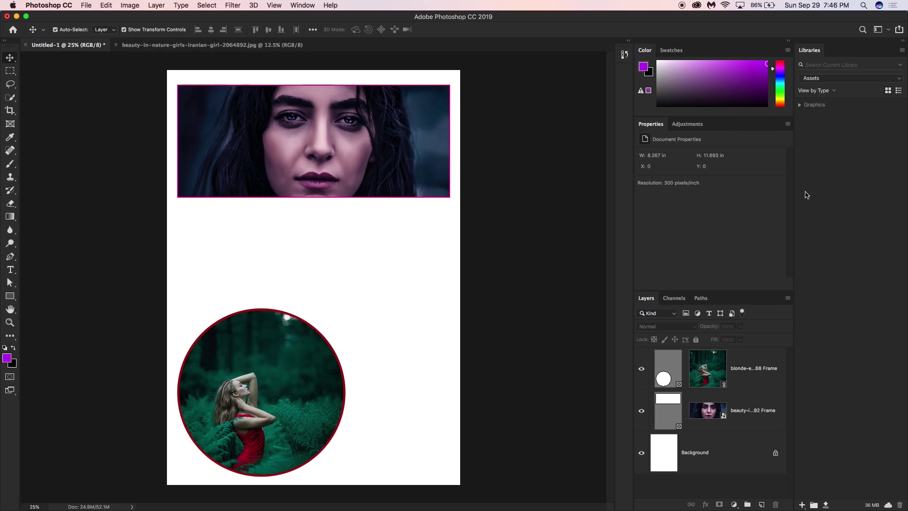
# Step: Open the contents of the circular frame's linked image for viewing and return to the Untitled-1 document
pyautogui.click(705, 380)
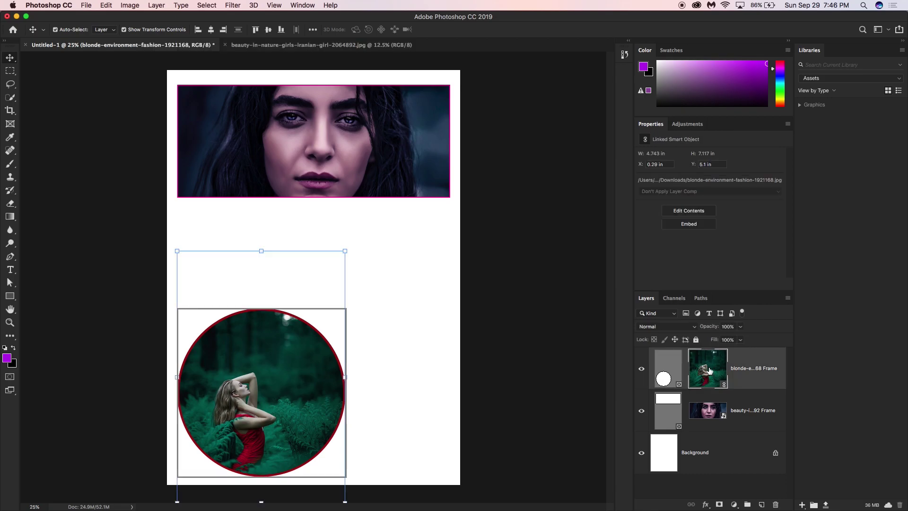
pyautogui.click(692, 213)
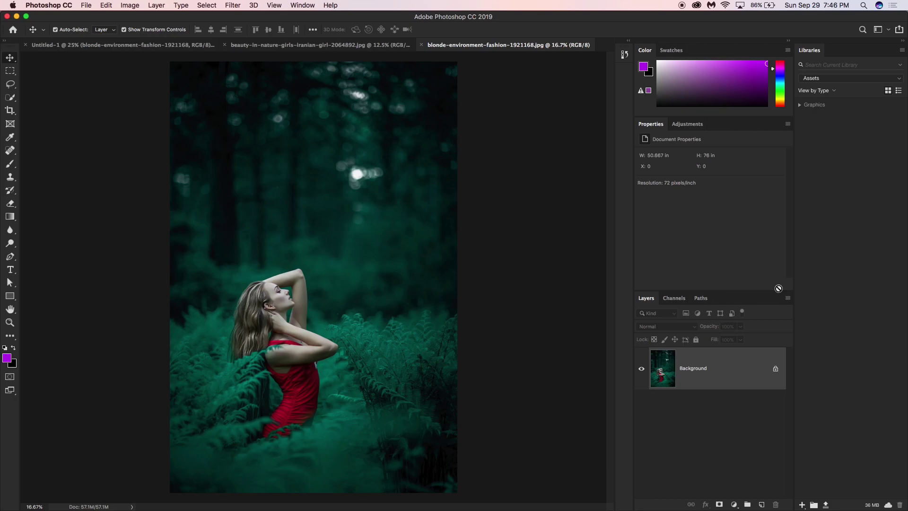
pyautogui.click(128, 46)
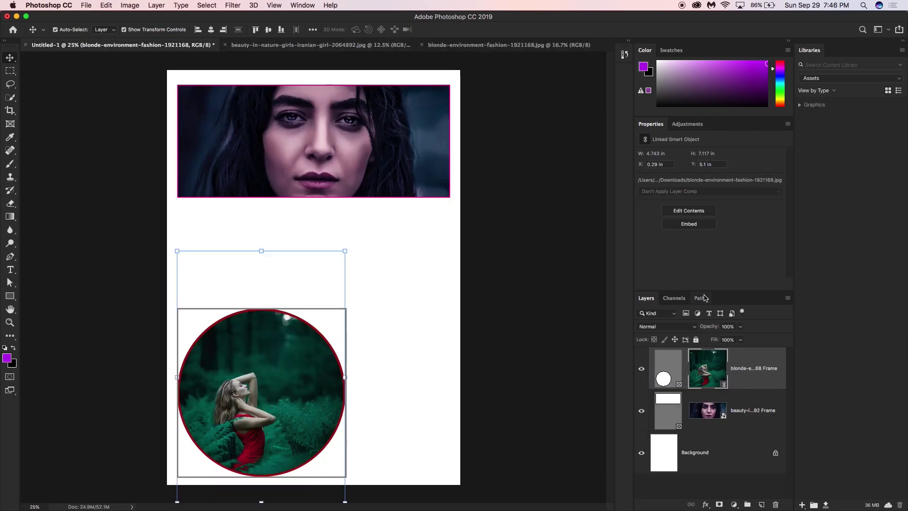
# Step: Replace the circular frame's image with city-clouds-milad-tower-1583572.jpg from Downloads, placed as an embedded file
pyautogui.click(666, 375)
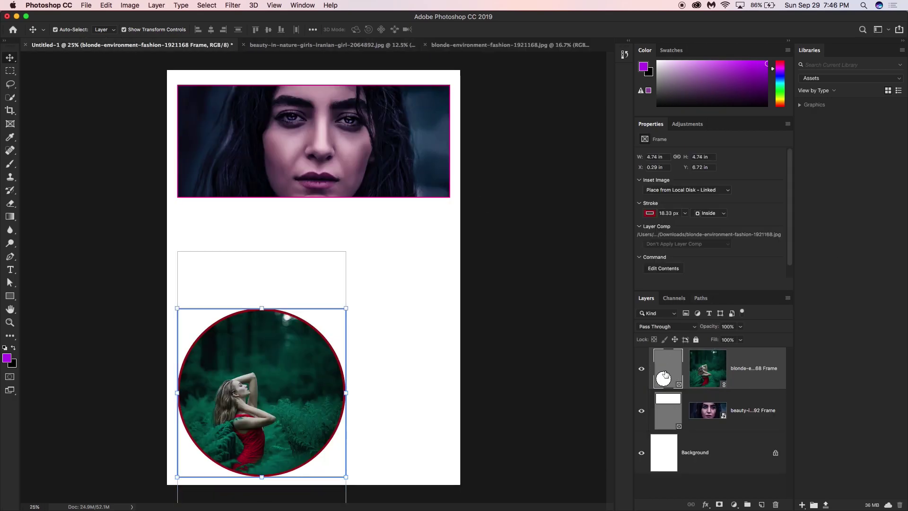
pyautogui.click(690, 191)
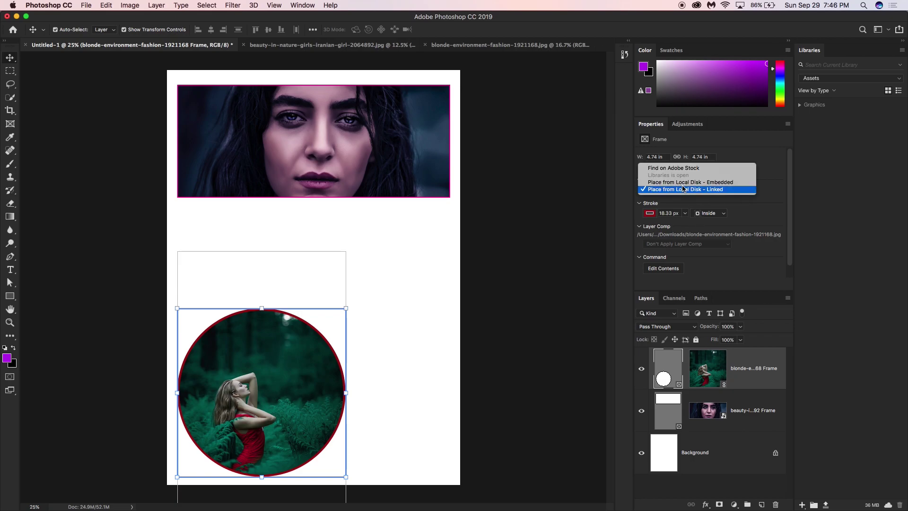
pyautogui.click(676, 184)
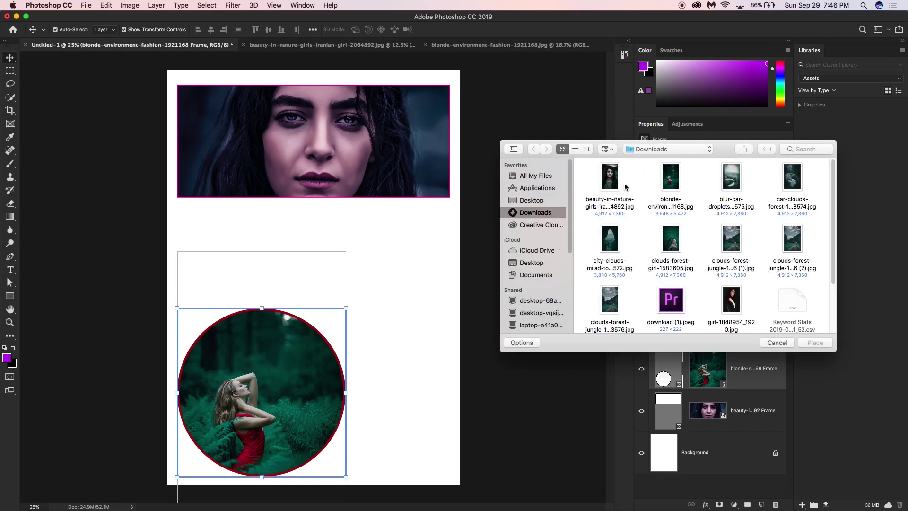
pyautogui.click(612, 244)
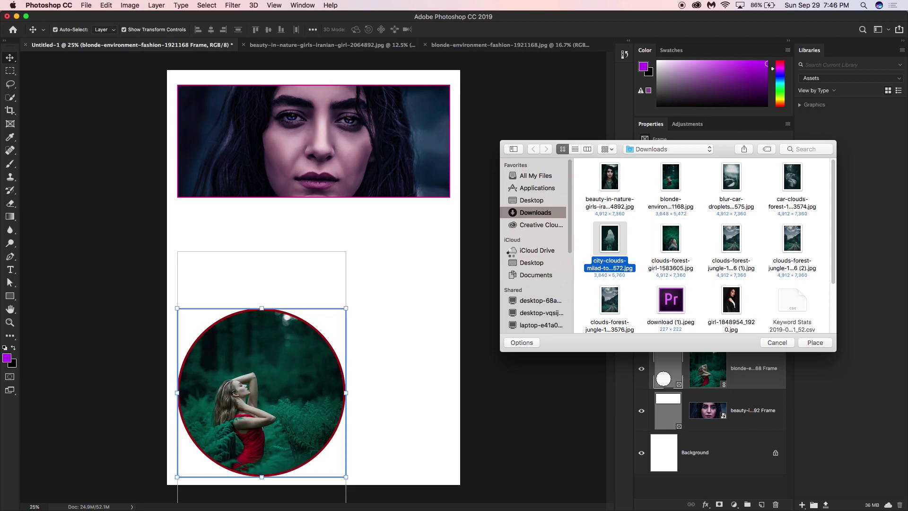
pyautogui.doubleClick(612, 243)
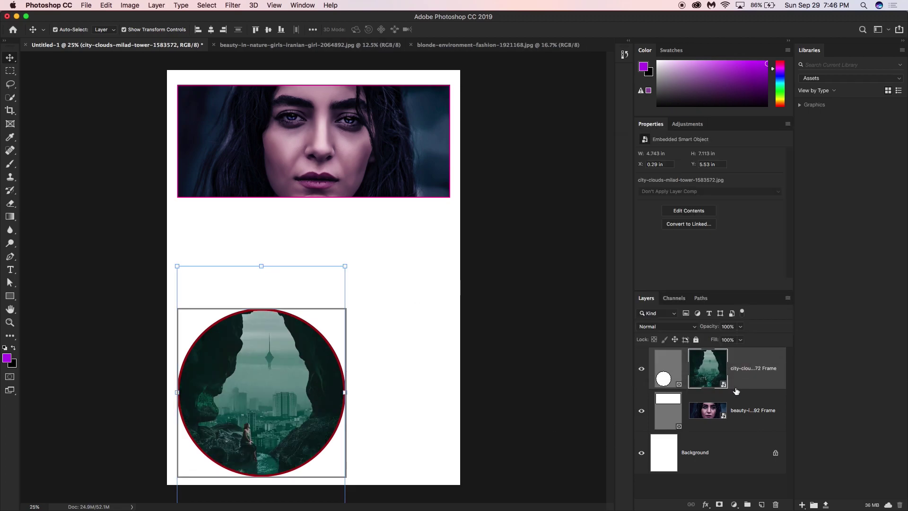
# Step: Select both frame layers in Untitled-1 and delete them
pyautogui.press('super+alt+a')
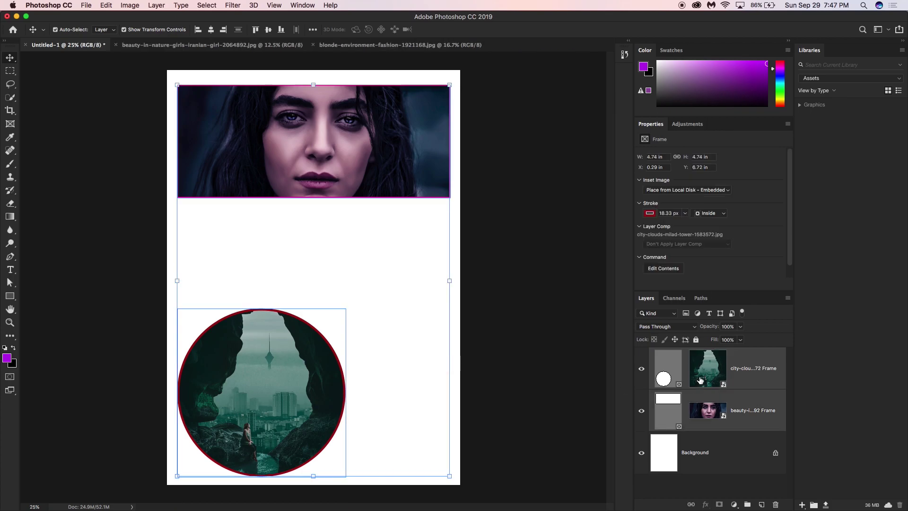
pyautogui.moveTo(700, 374); pyautogui.dragTo(780, 505)
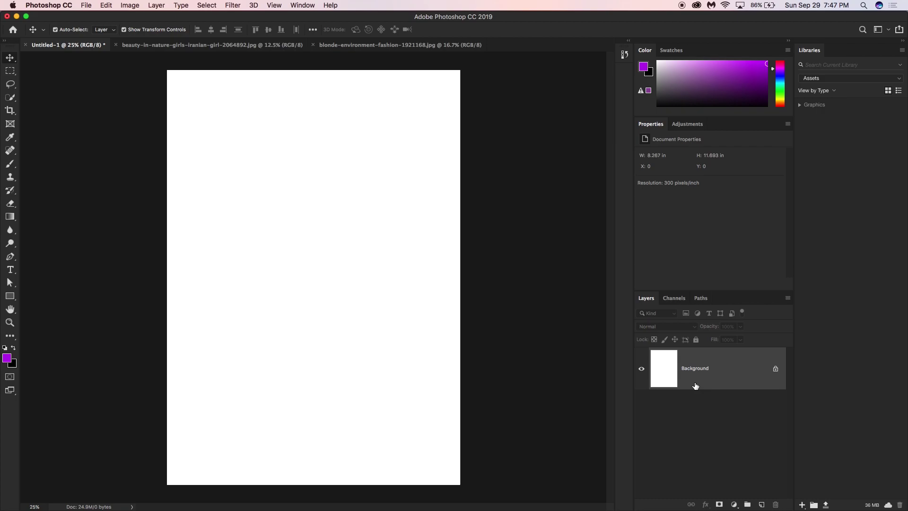
# Step: In the beauty-in-nature portrait document, draw an elliptical frame around the woman's head and unlock the Background as Layer 0 to fill the frame
pyautogui.click(150, 46)
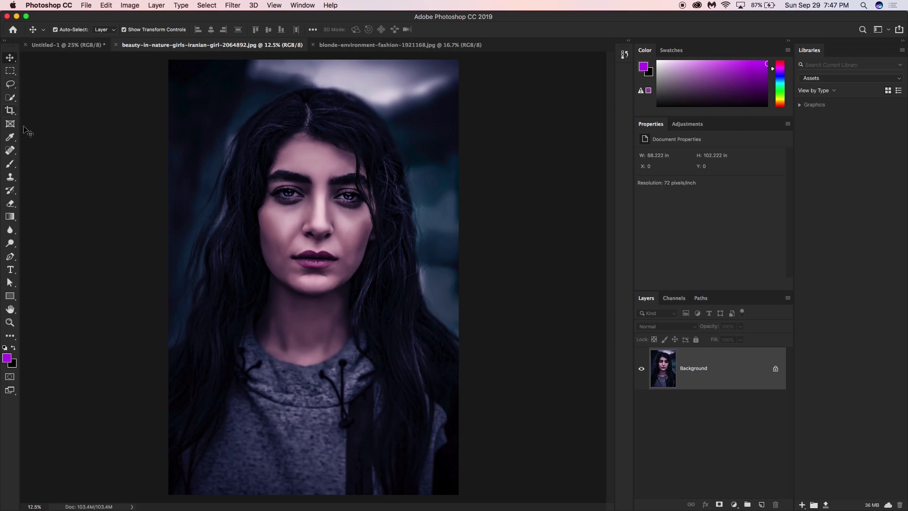
pyautogui.click(7, 124)
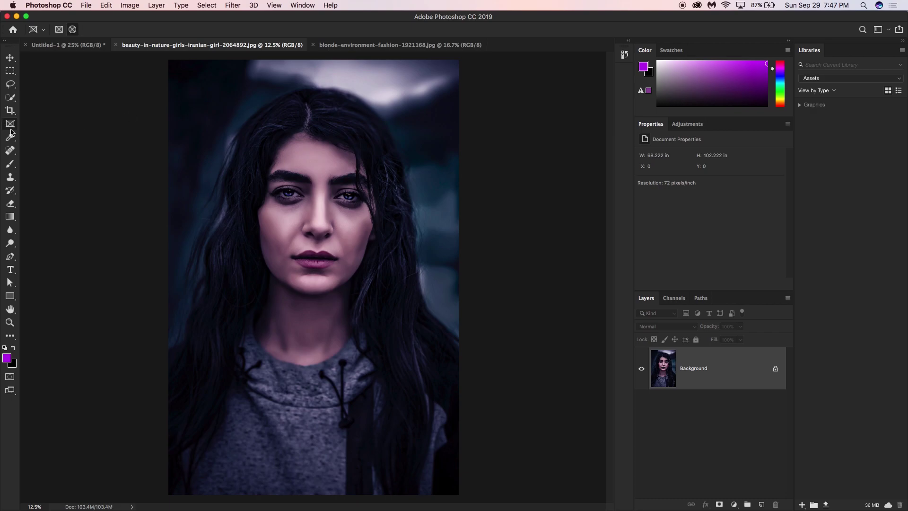
pyautogui.moveTo(183, 76); pyautogui.dragTo(431, 380)
pyautogui.doubleClick(730, 414)
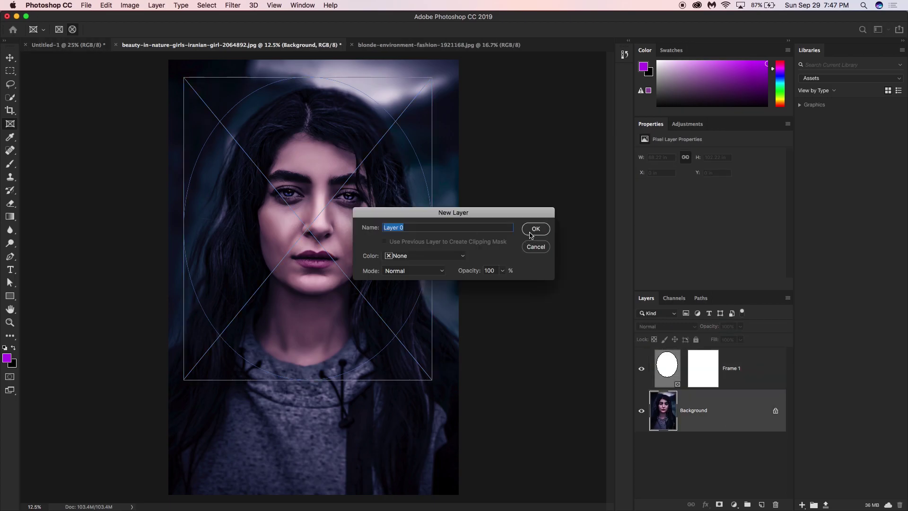
pyautogui.click(530, 229)
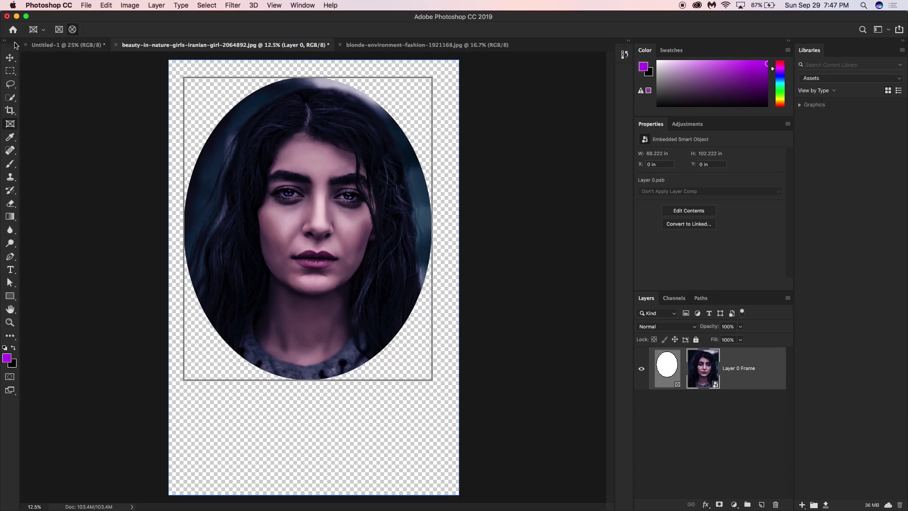
# Step: Shift the portrait vertically inside the elliptical frame to a Y position of about 1.37 in
pyautogui.click(10, 57)
pyautogui.moveTo(276, 141)
pyautogui.mouseDown()
pyautogui.moveTo(278, 172)
pyautogui.moveTo(274, 152)
pyautogui.mouseUp()
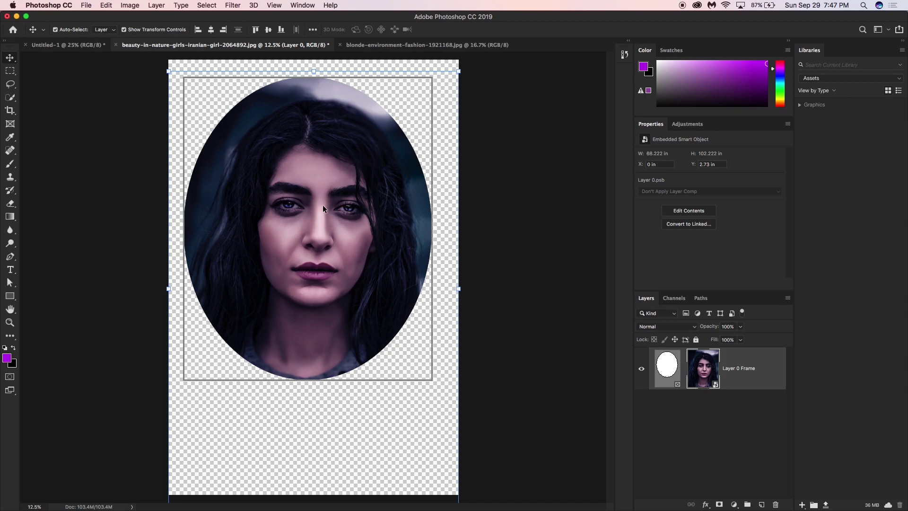
pyautogui.moveTo(322, 205)
pyautogui.mouseDown()
pyautogui.moveTo(321, 192)
pyautogui.moveTo(322, 199)
pyautogui.mouseUp()
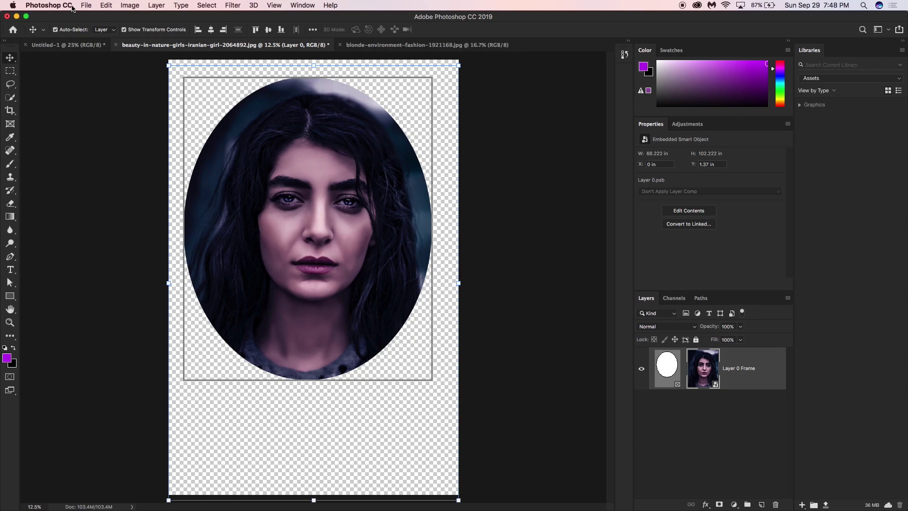
# Step: Open Logo Digital Creations.psd from the Desktop and move the logo slightly upward on its canvas
pyautogui.click(86, 6)
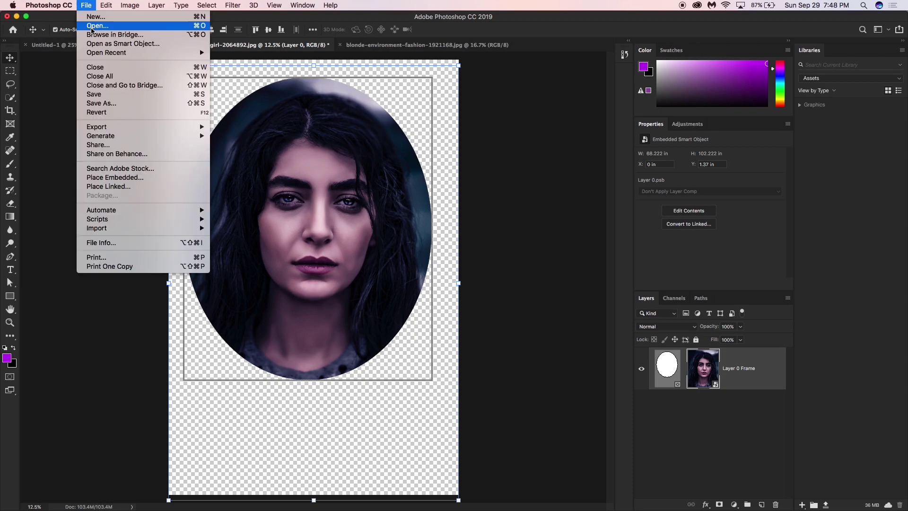
pyautogui.click(91, 26)
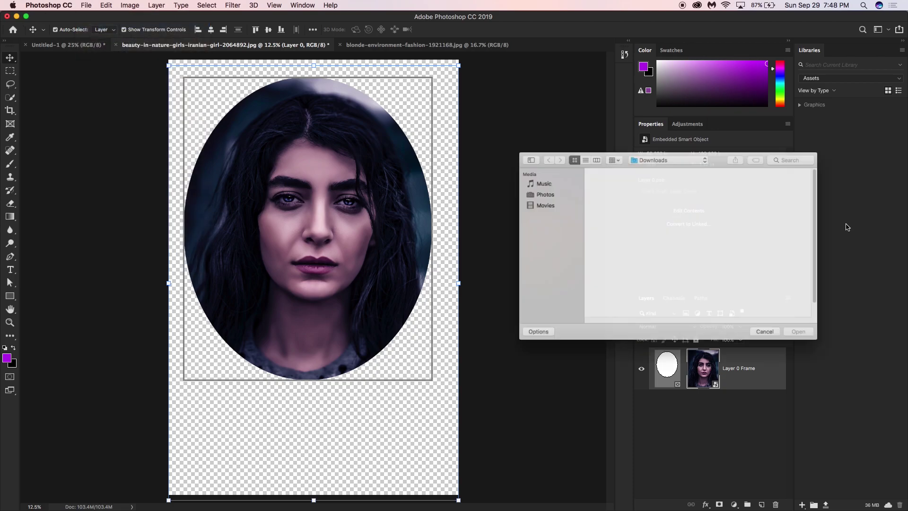
pyautogui.click(542, 205)
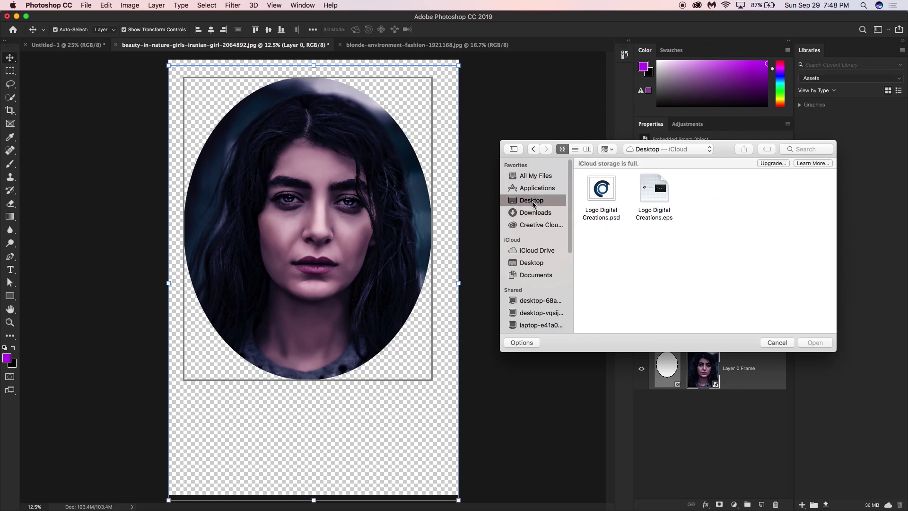
pyautogui.click(605, 194)
pyautogui.doubleClick(605, 194)
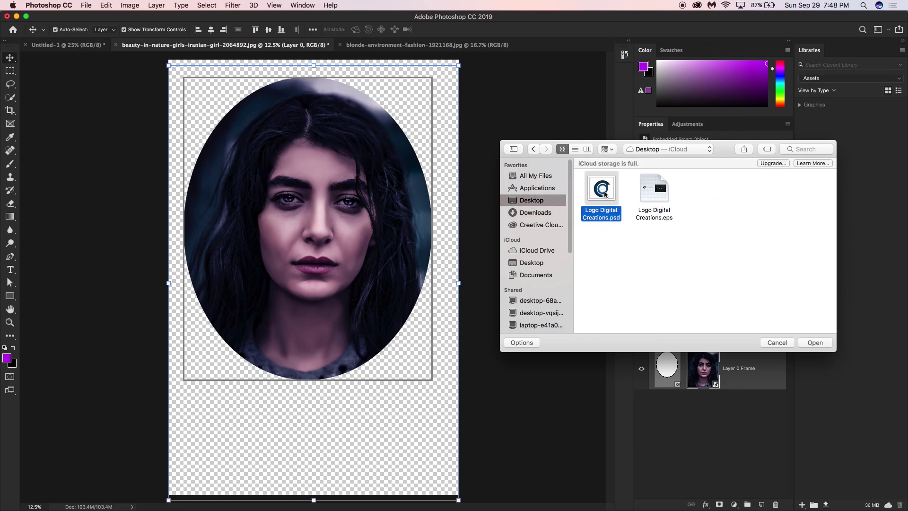
pyautogui.moveTo(319, 182)
pyautogui.mouseDown()
pyautogui.moveTo(330, 170)
pyautogui.moveTo(320, 170)
pyautogui.mouseUp()
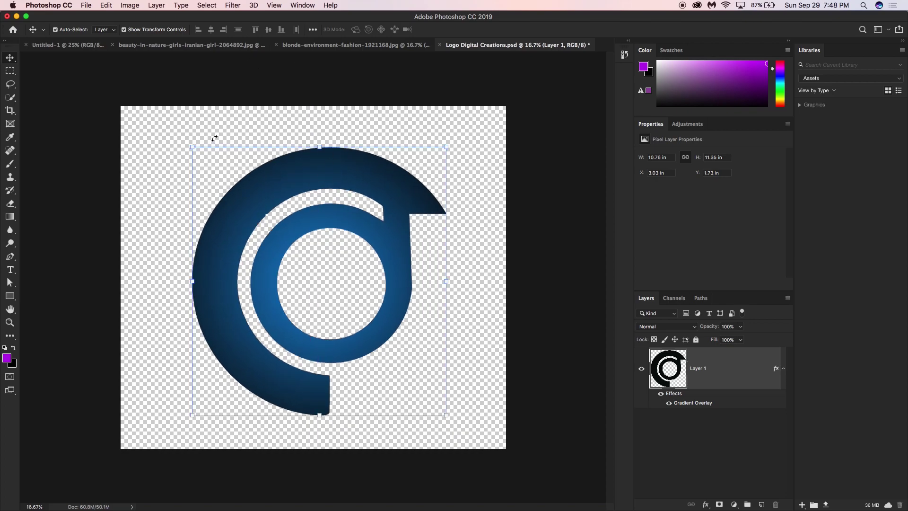
# Step: Load the outline of the logo on Layer 1 as a selection and convert it into a work path
pyautogui.keyDown('super'); pyautogui.click(670, 370); pyautogui.keyUp('super')
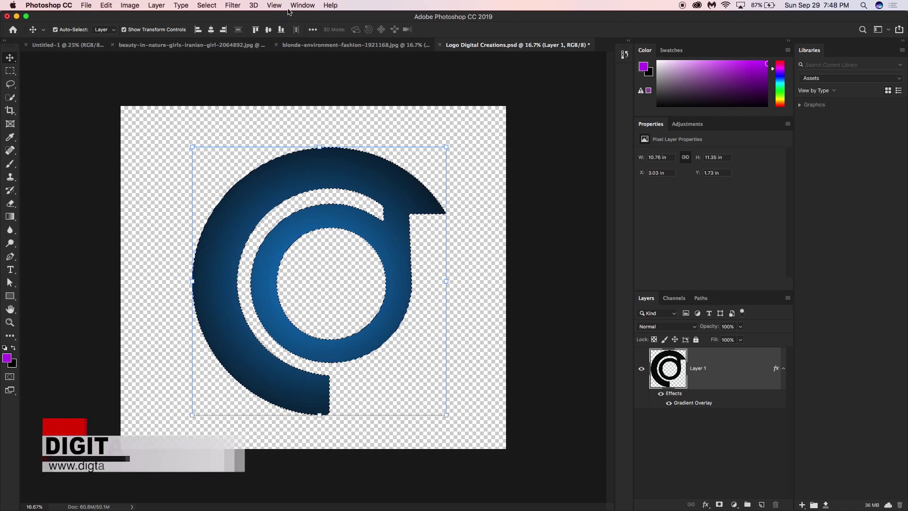
pyautogui.click(302, 5)
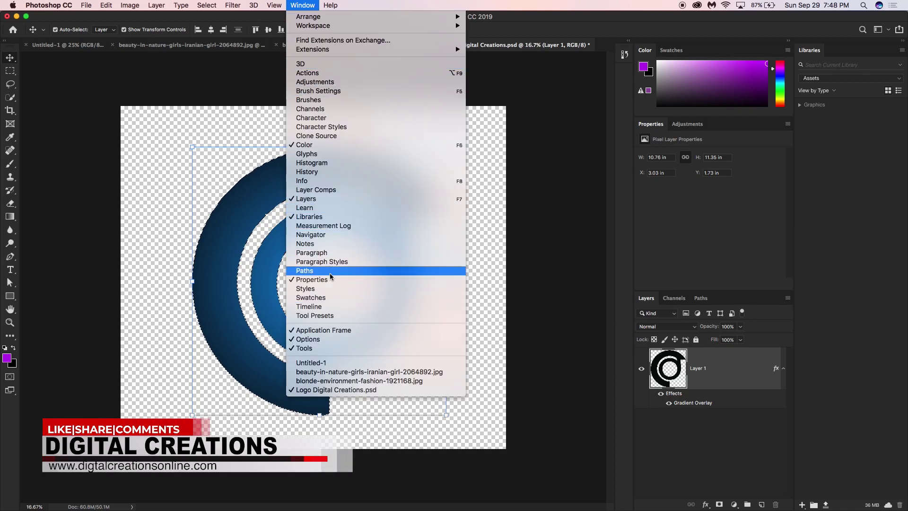
pyautogui.click(364, 270)
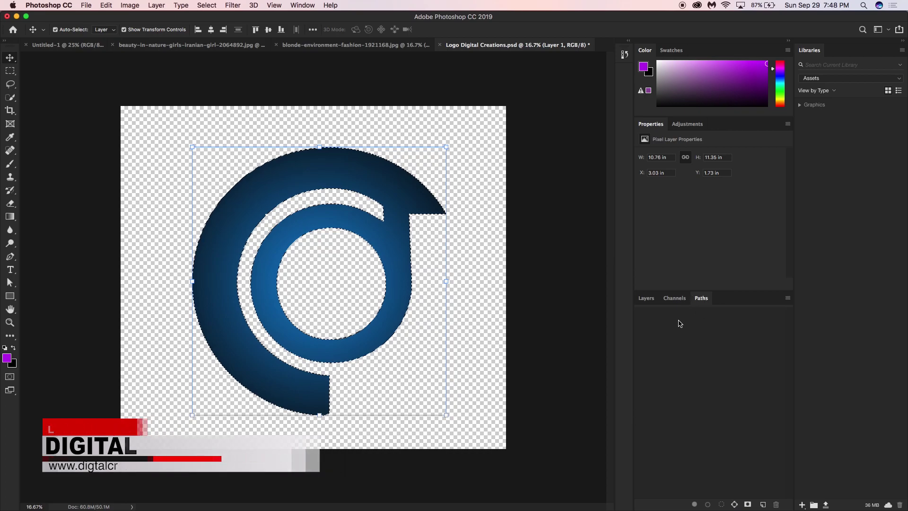
pyautogui.click(646, 298)
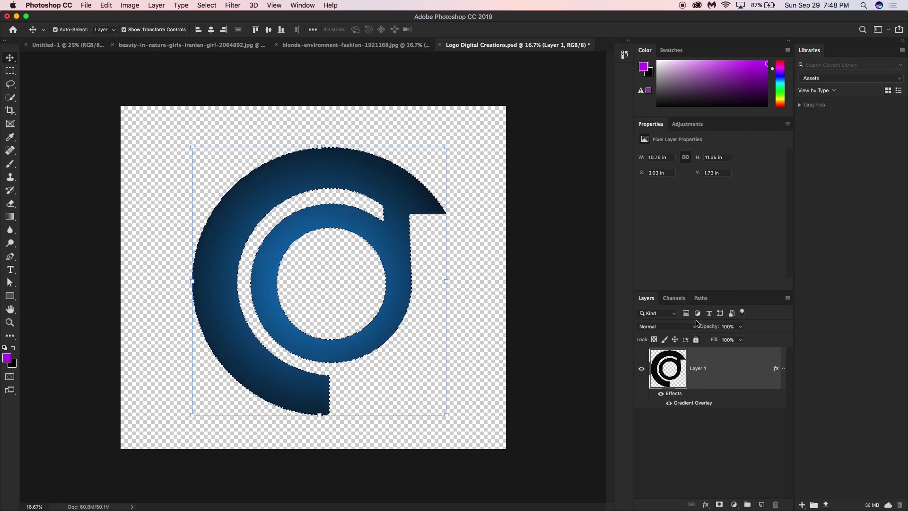
pyautogui.click(700, 298)
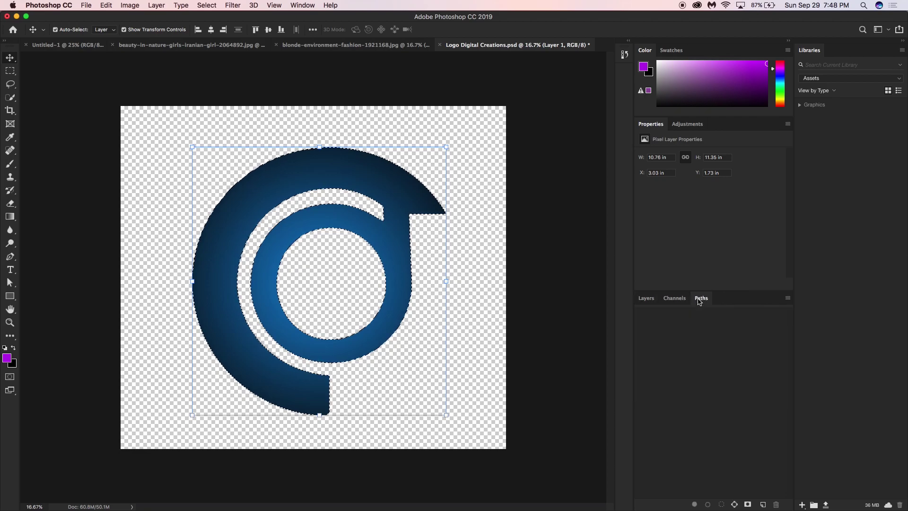
pyautogui.click(734, 504)
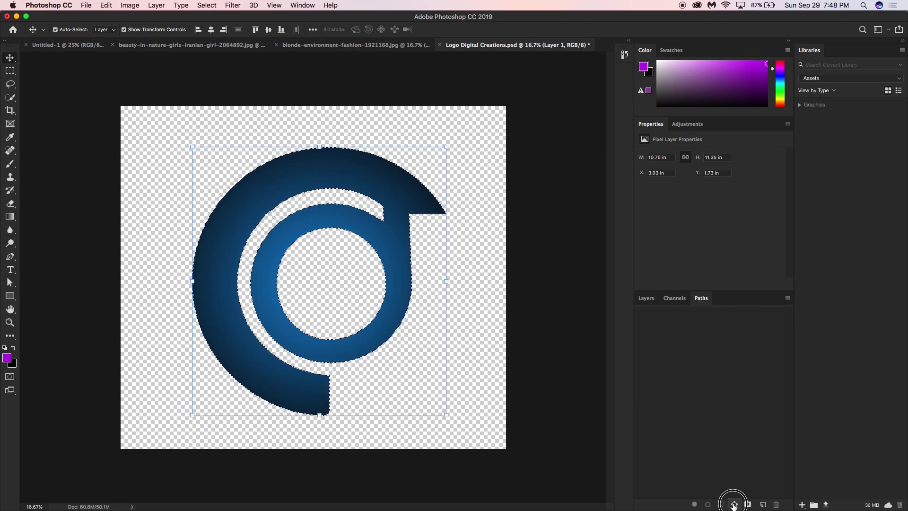
pyautogui.click(646, 298)
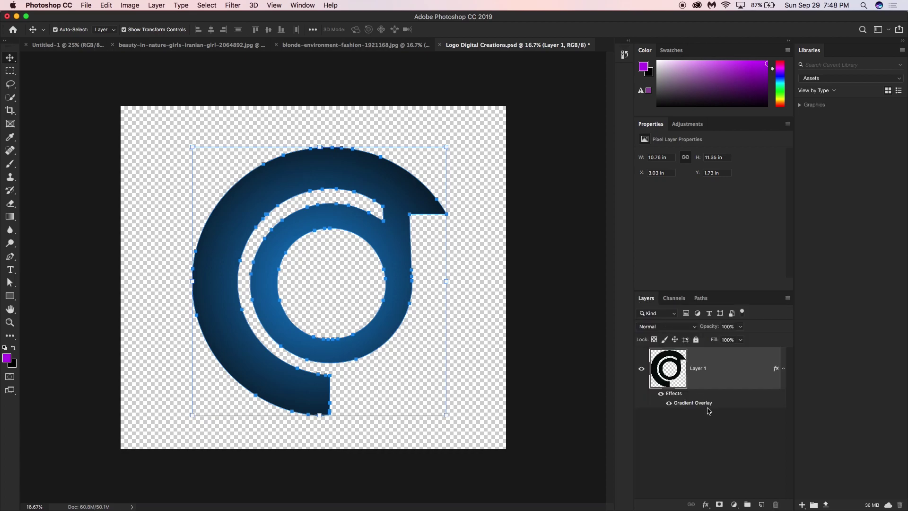
# Step: Define the logo path as a custom shape named Digital Creations
pyautogui.click(106, 6)
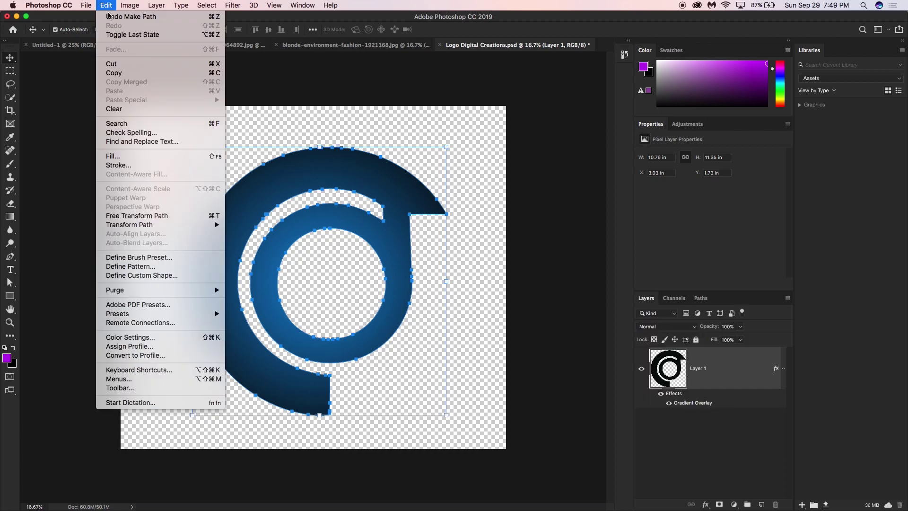
pyautogui.click(144, 276)
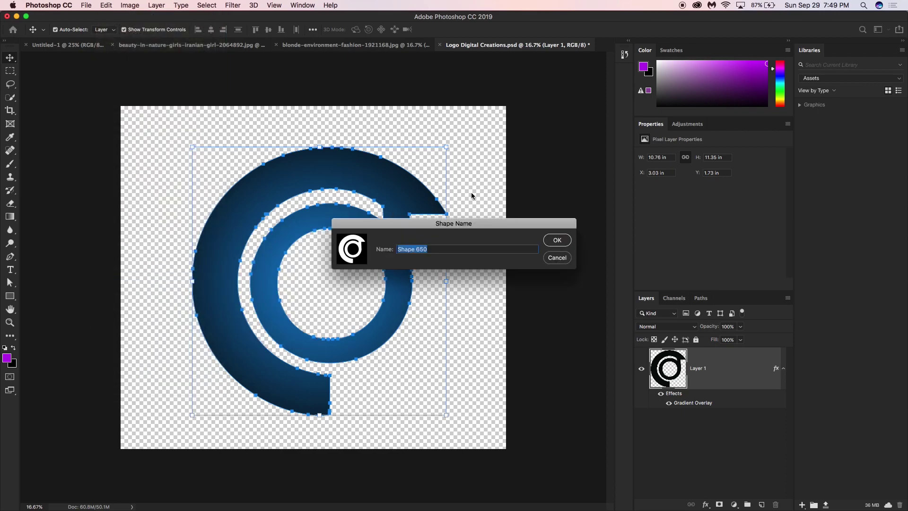
pyautogui.write('Digital Creations')
pyautogui.click(559, 240)
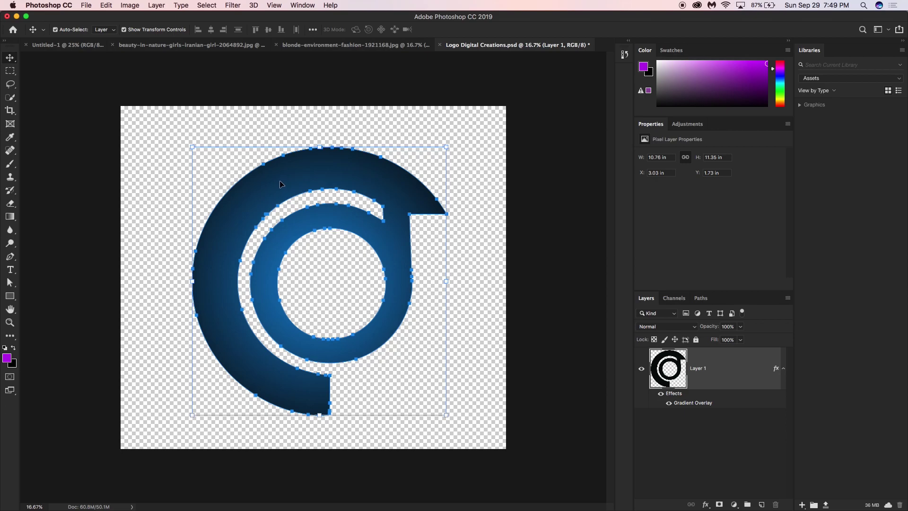
# Step: Hide the original logo layer, Layer 1, and deselect it
pyautogui.click(642, 368)
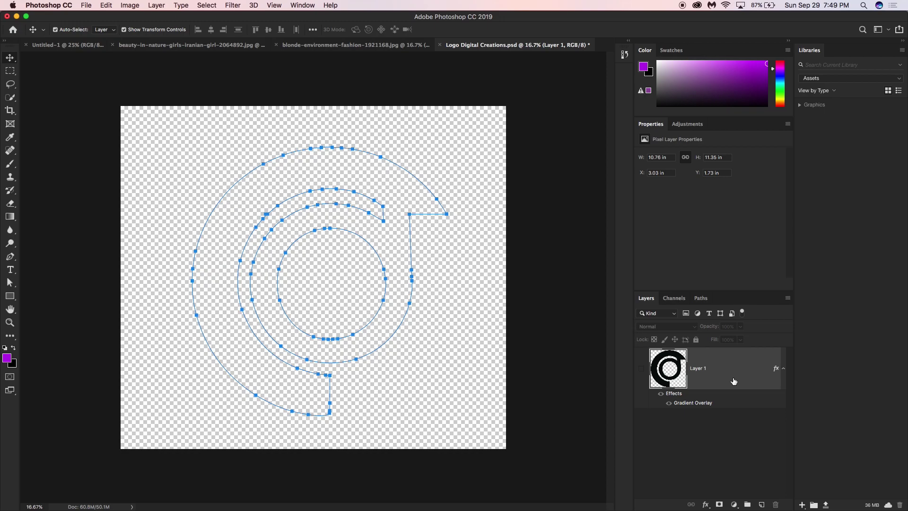
pyautogui.click(211, 141)
pyautogui.moveTo(216, 145); pyautogui.dragTo(400, 252)
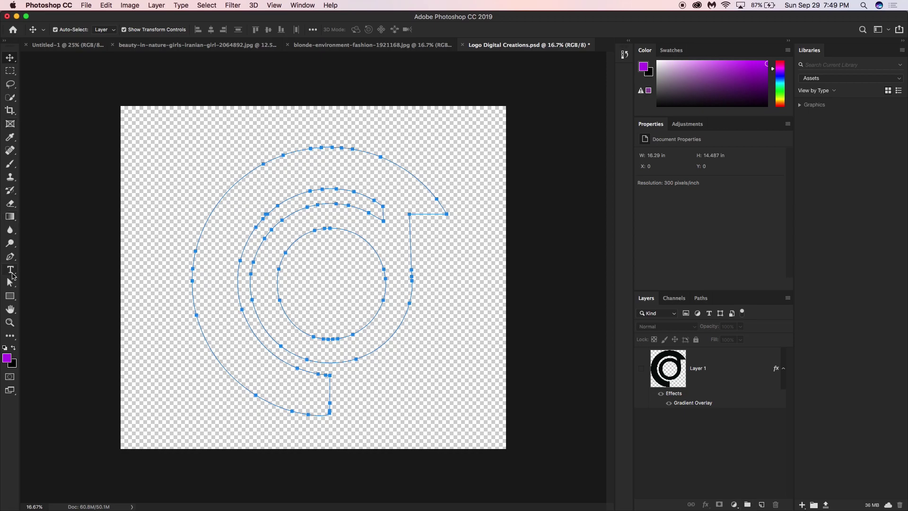
# Step: Draw a background rectangle of about 5587 × 4659 px covering the whole canvas and apply a Gradient Overlay to it
pyautogui.click(10, 295)
pyautogui.moveTo(97, 95); pyautogui.dragTo(538, 463)
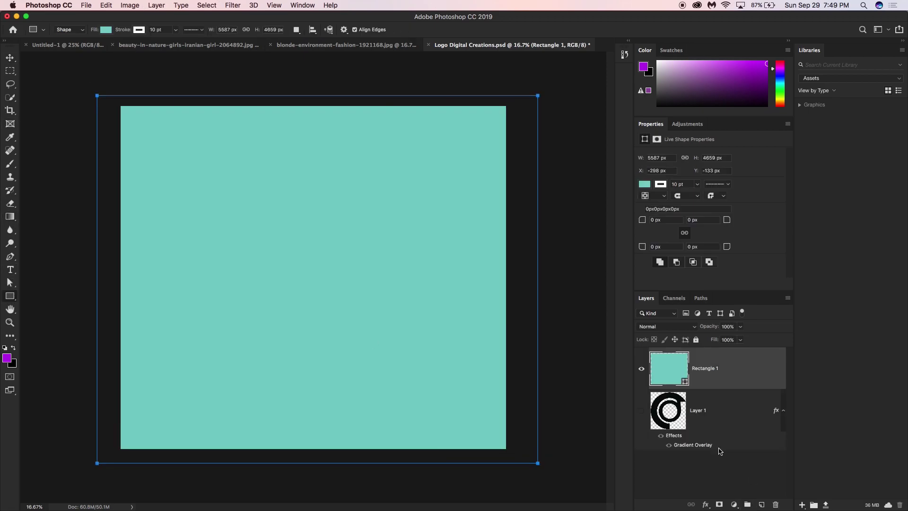
pyautogui.doubleClick(736, 370)
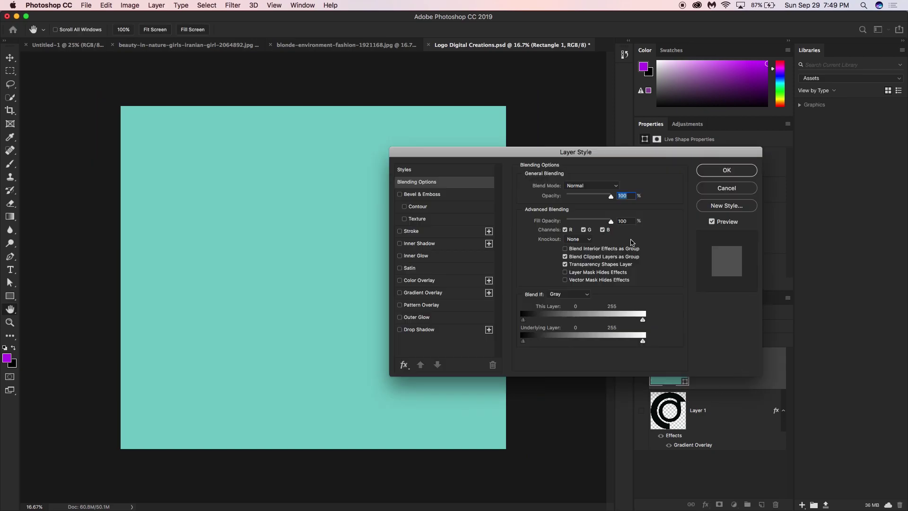
pyautogui.click(421, 293)
pyautogui.click(727, 170)
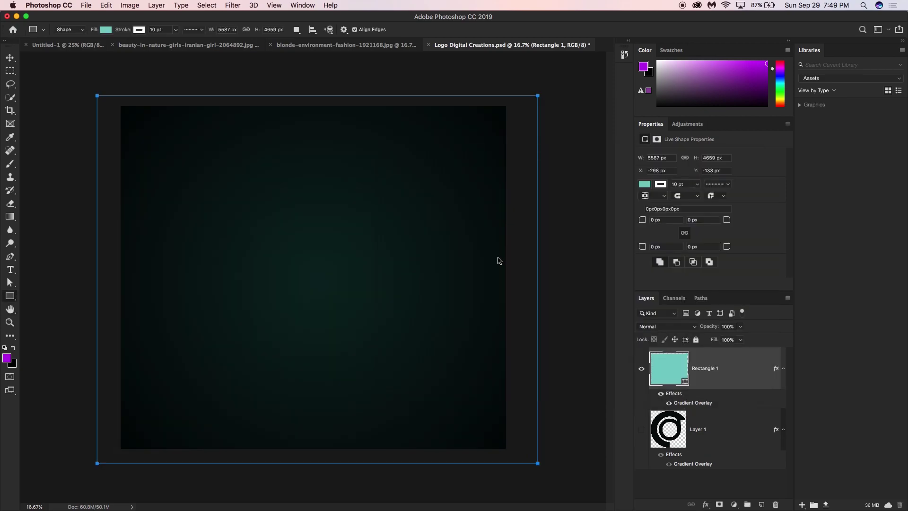
pyautogui.click(10, 58)
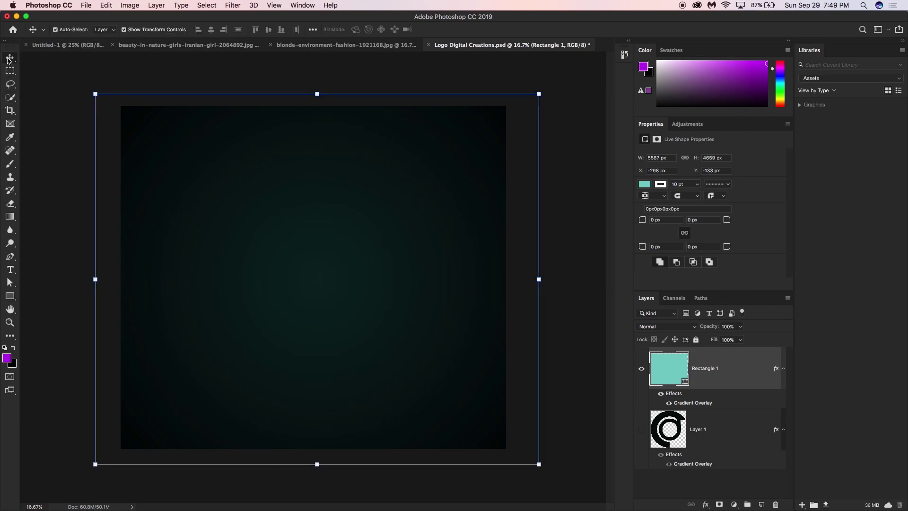
# Step: Activate the Custom Shape tool and choose the Digital Creations logo shape at the end of the shape library
pyautogui.click(11, 297)
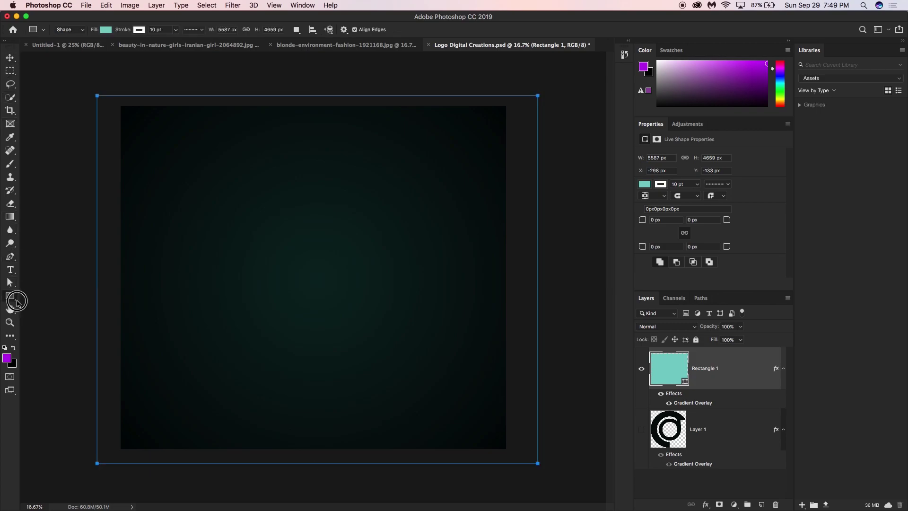
pyautogui.click(15, 301)
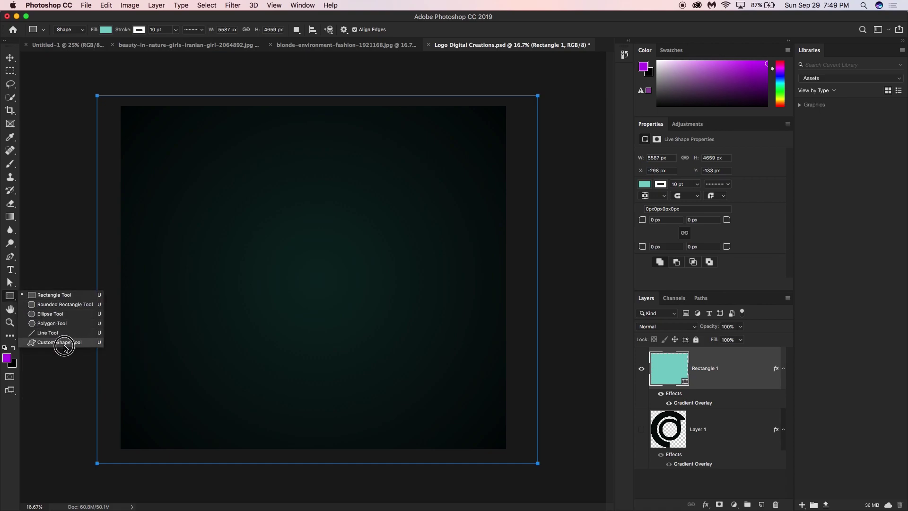
pyautogui.click(63, 345)
pyautogui.click(386, 30)
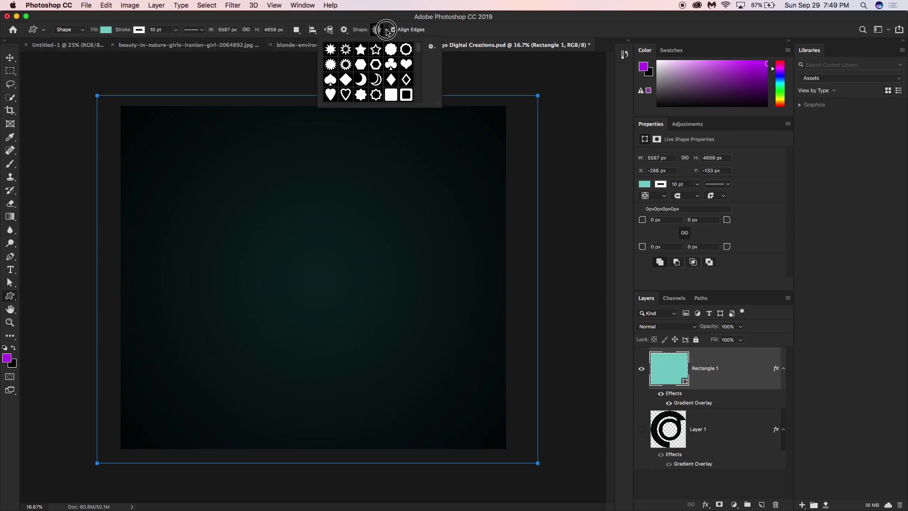
pyautogui.moveTo(418, 47); pyautogui.dragTo(419, 104)
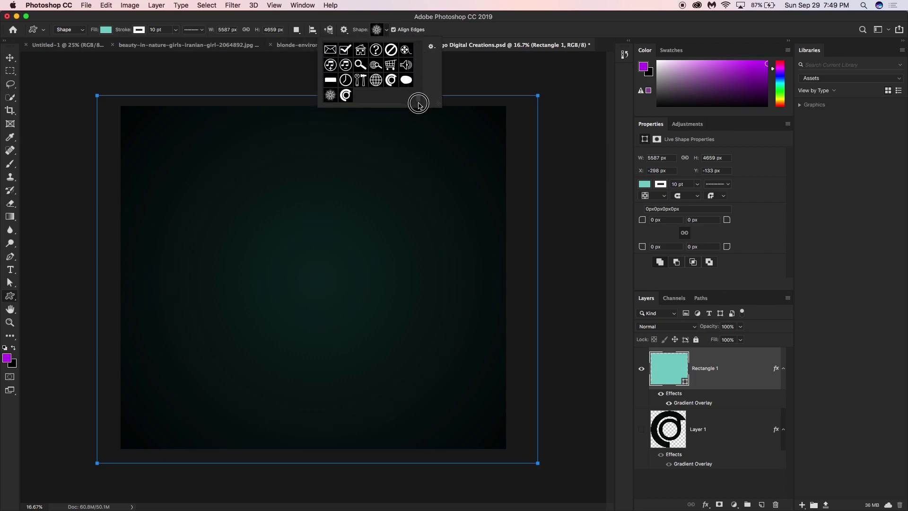
pyautogui.click(345, 97)
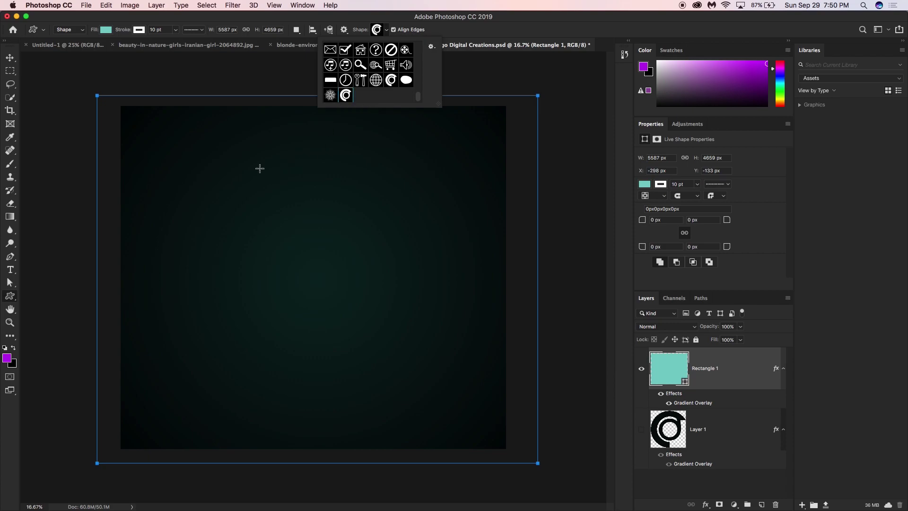
pyautogui.moveTo(214, 160); pyautogui.dragTo(492, 381)
pyautogui.click(11, 58)
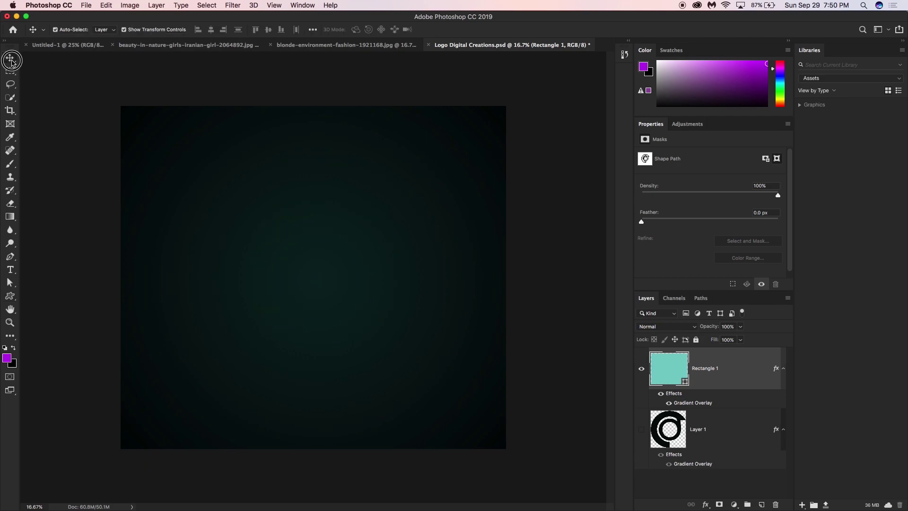
pyautogui.press('super')
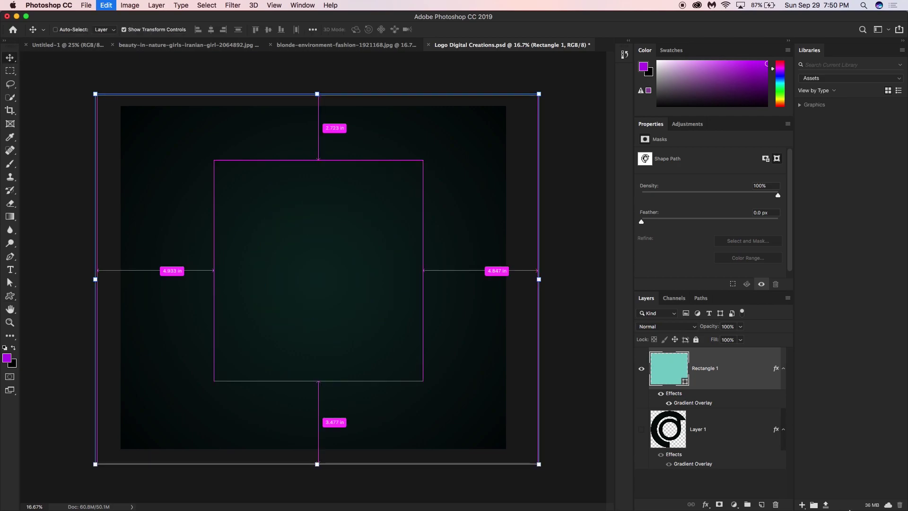
# Step: Add a new layer above Rectangle 1, draw the logo shape about 2959 × 3122 px on it and remove its stroke
pyautogui.click(762, 504)
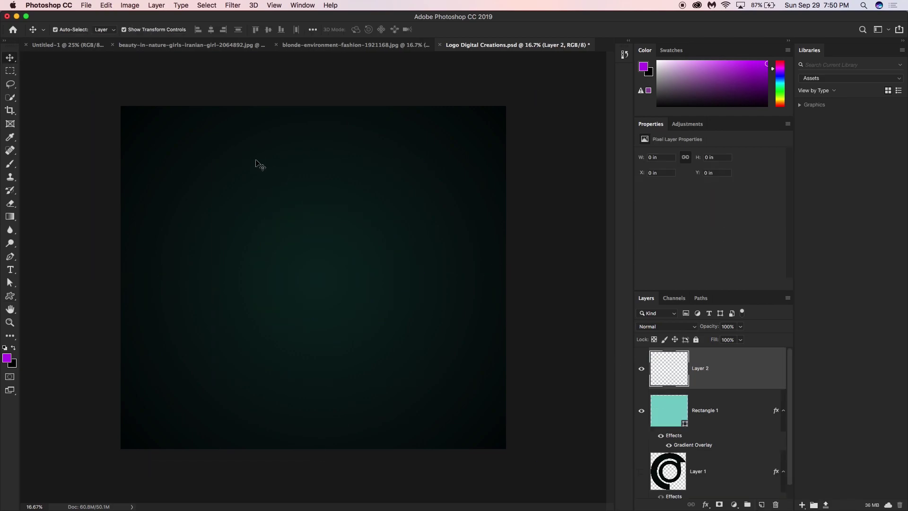
pyautogui.click(10, 296)
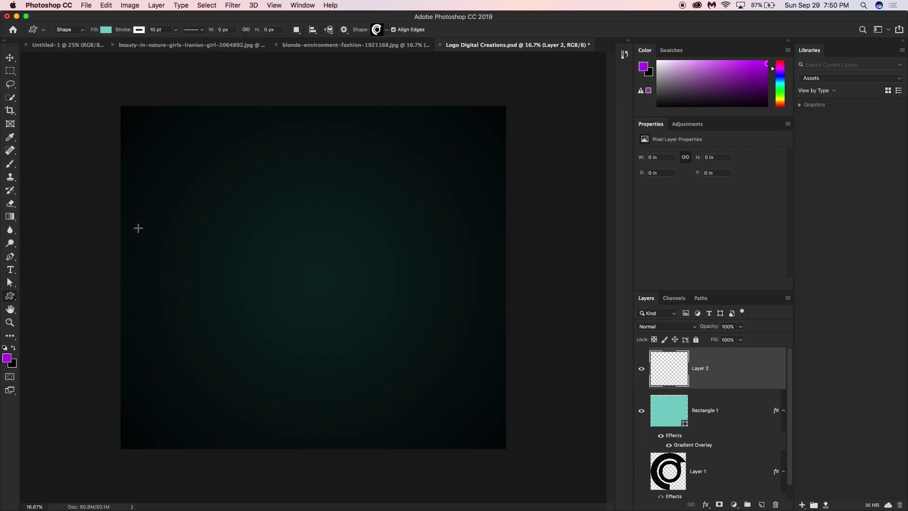
pyautogui.moveTo(215, 151); pyautogui.dragTo(491, 395)
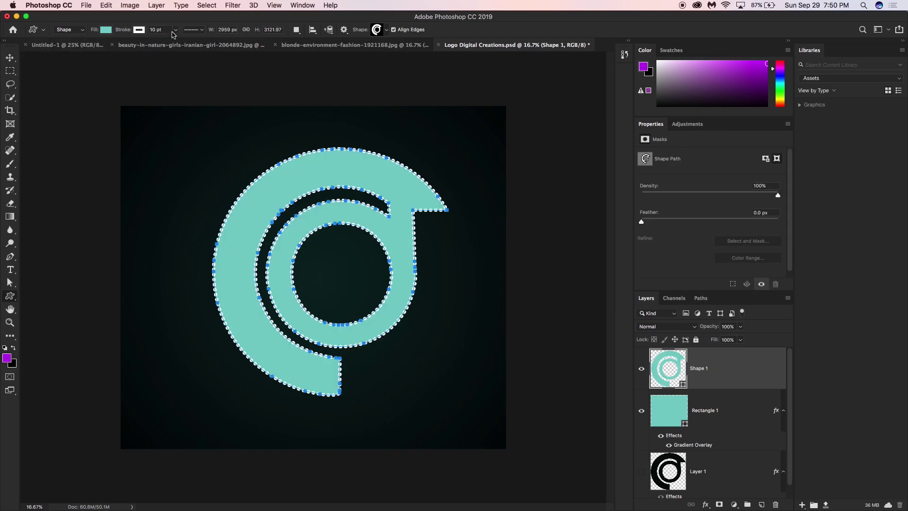
pyautogui.click(139, 30)
pyautogui.click(99, 49)
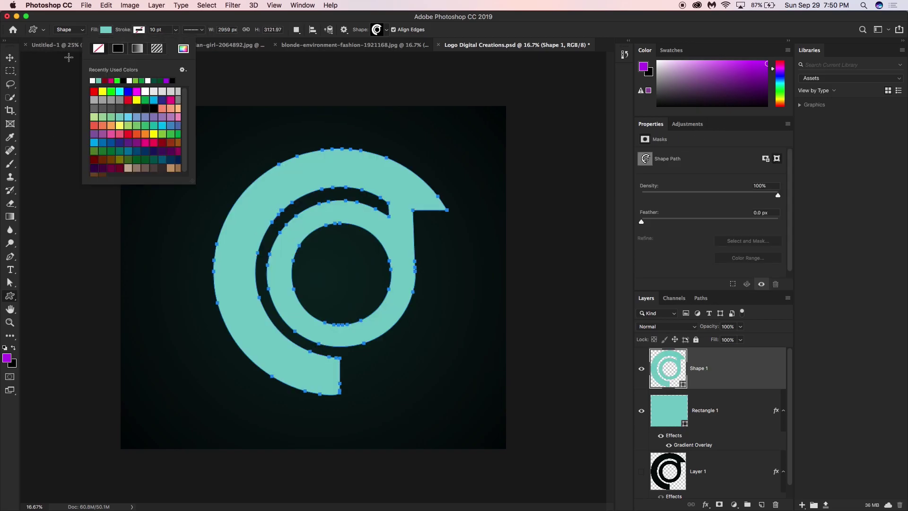
# Step: Move the logo shape near the canvas centre, to about X 3.39 in and Y 2.12 in
pyautogui.click(10, 58)
pyautogui.moveTo(323, 167)
pyautogui.mouseDown()
pyautogui.moveTo(311, 170)
pyautogui.moveTo(318, 175)
pyautogui.mouseUp()
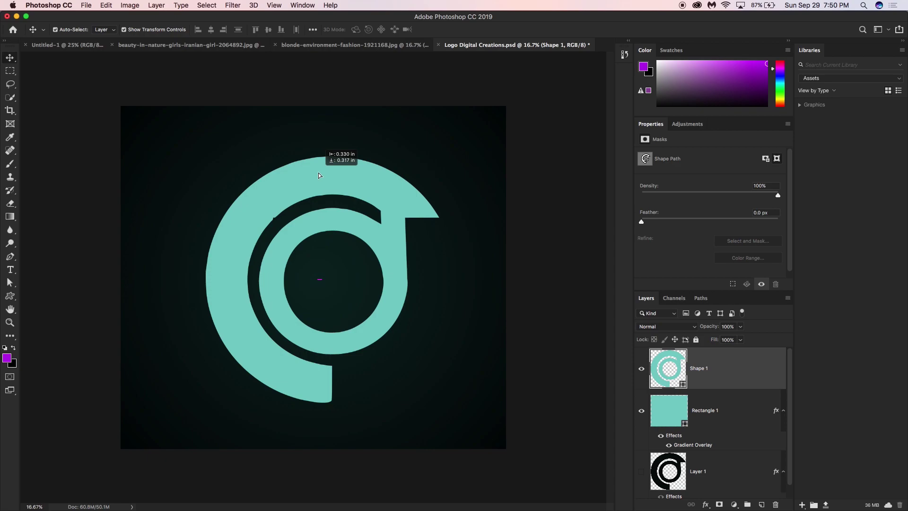
pyautogui.moveTo(318, 173); pyautogui.dragTo(313, 175)
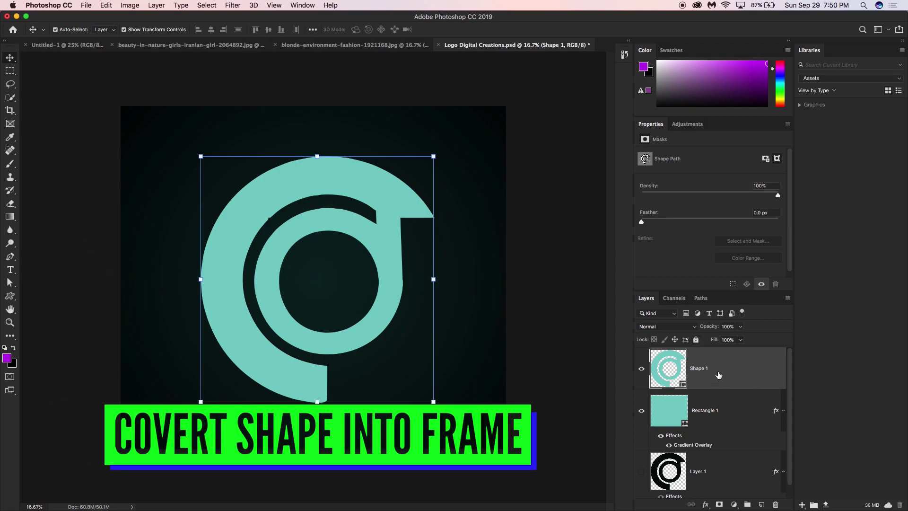
# Step: Convert the Shape 1 layer to a frame named Digital Creations, keeping its 2959 × 3122 px size
pyautogui.rightClick(699, 375)
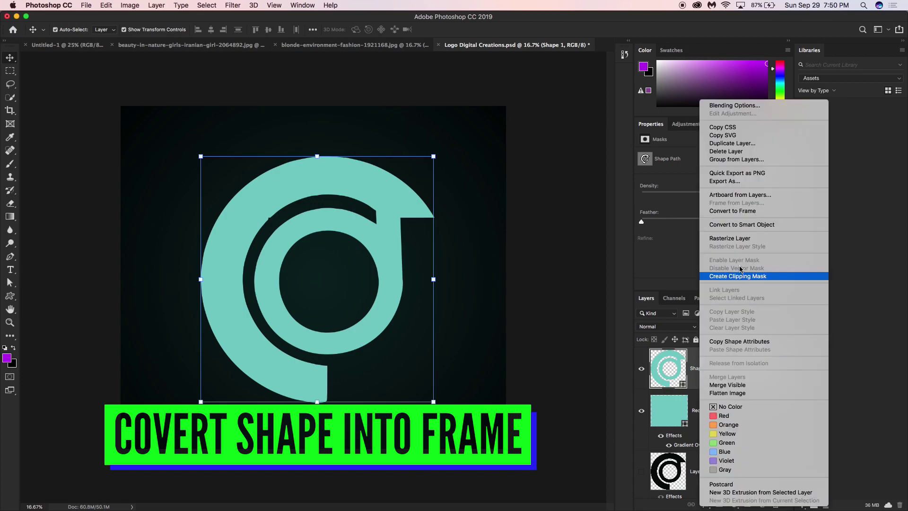
pyautogui.click(722, 216)
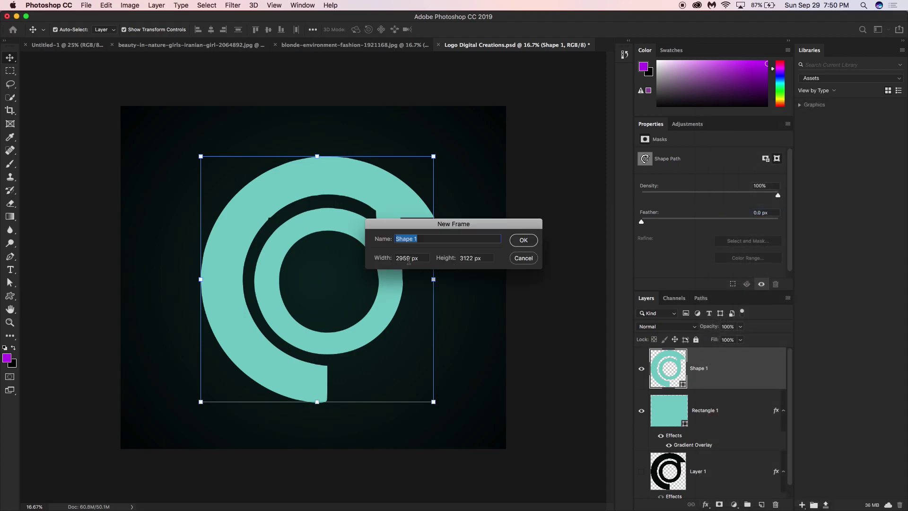
pyautogui.write('Digital')
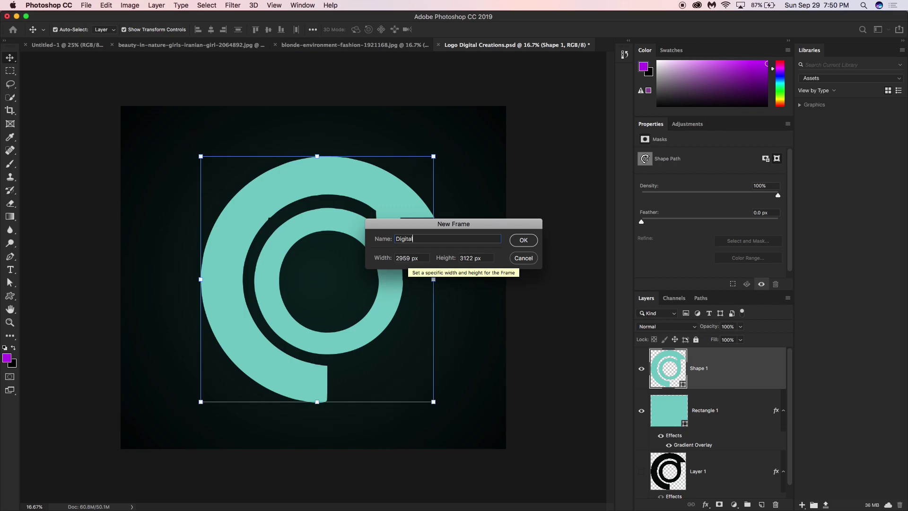
pyautogui.write(' Creations')
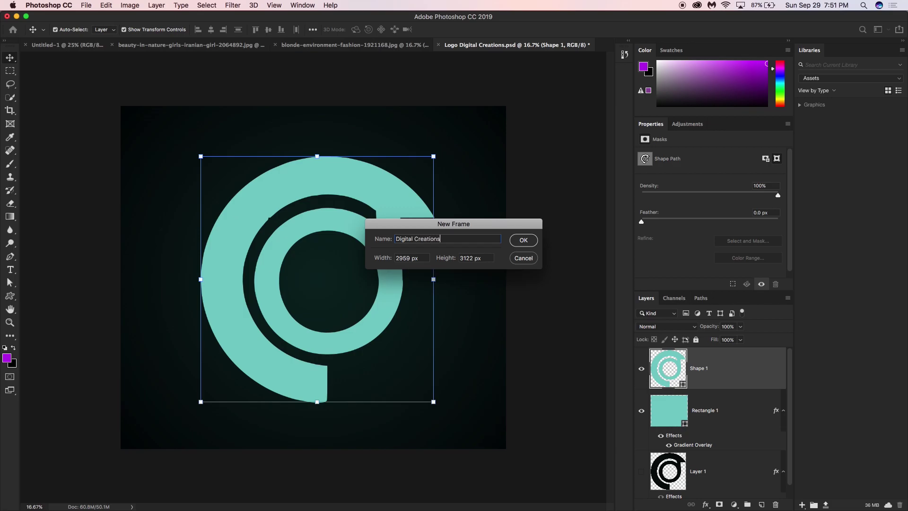
pyautogui.click(522, 240)
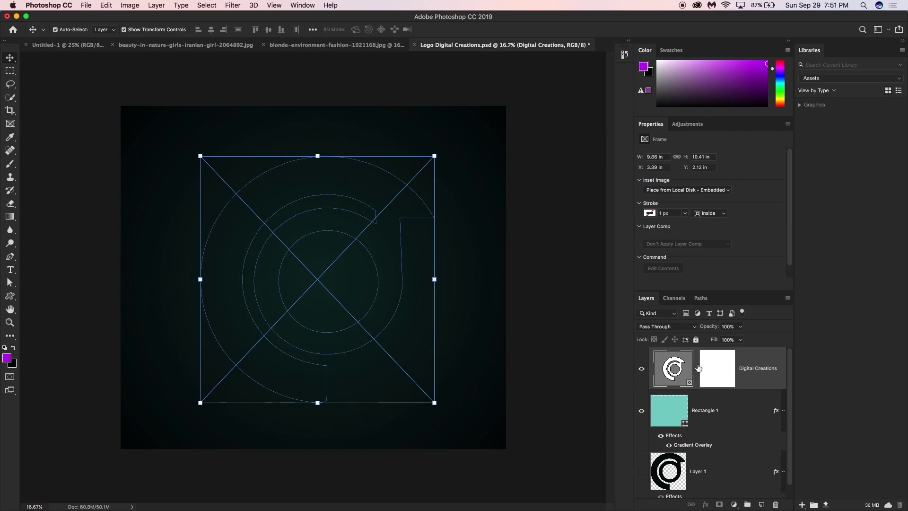
# Step: Place clouds-forest-girl-1583605.jpg from Downloads into the Digital Creations frame as a linked image from local disk
pyautogui.click(677, 190)
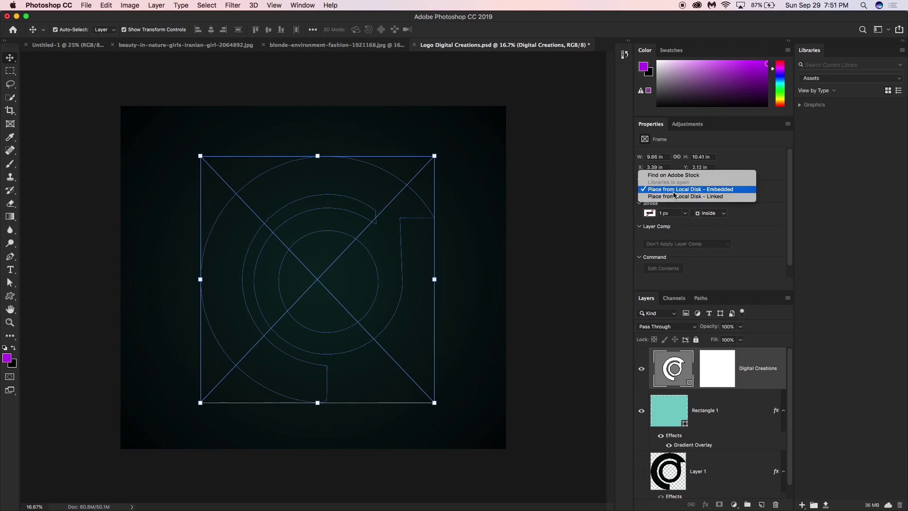
pyautogui.click(673, 199)
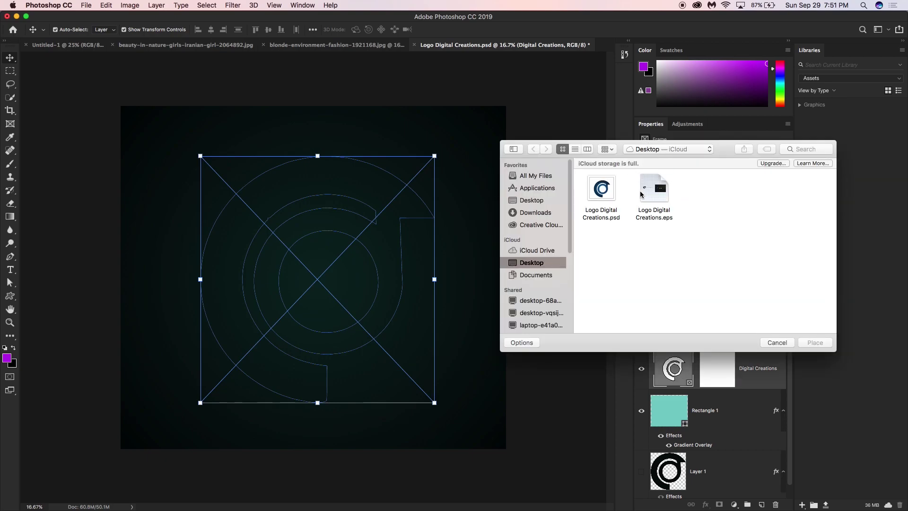
pyautogui.click(528, 214)
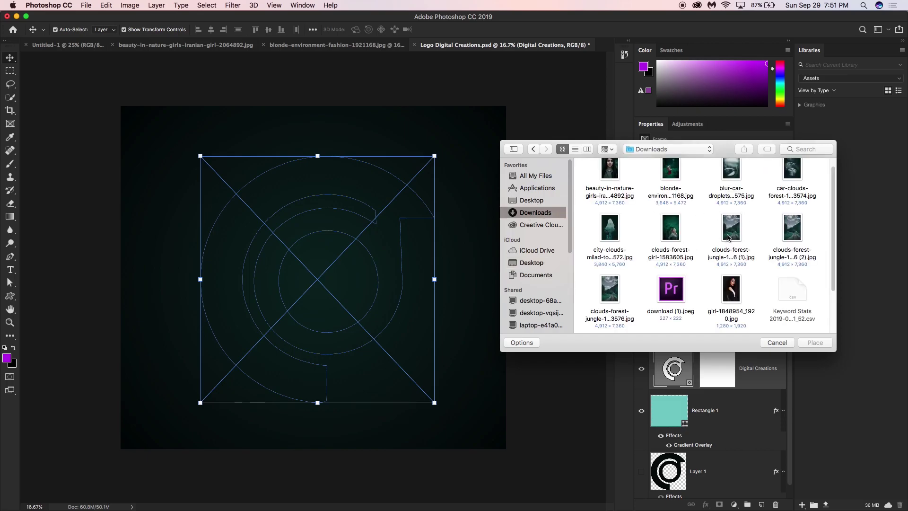
pyautogui.click(675, 235)
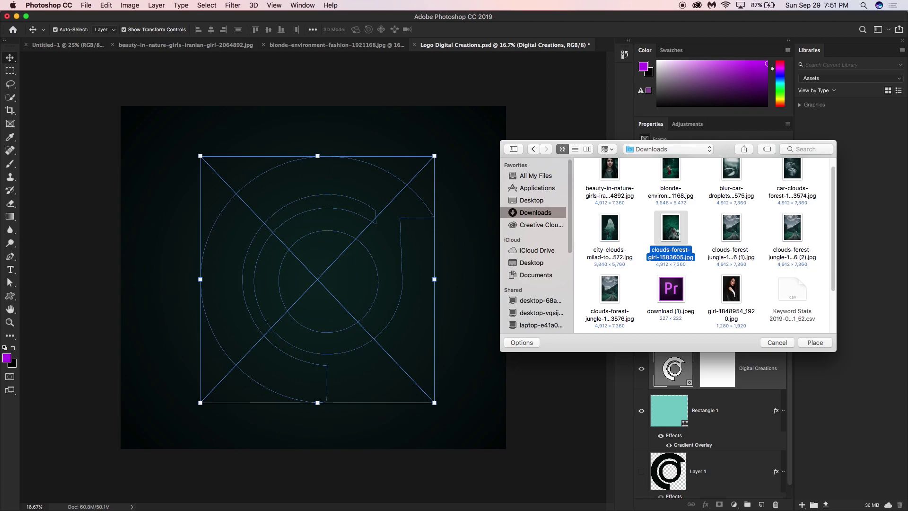
pyautogui.doubleClick(676, 235)
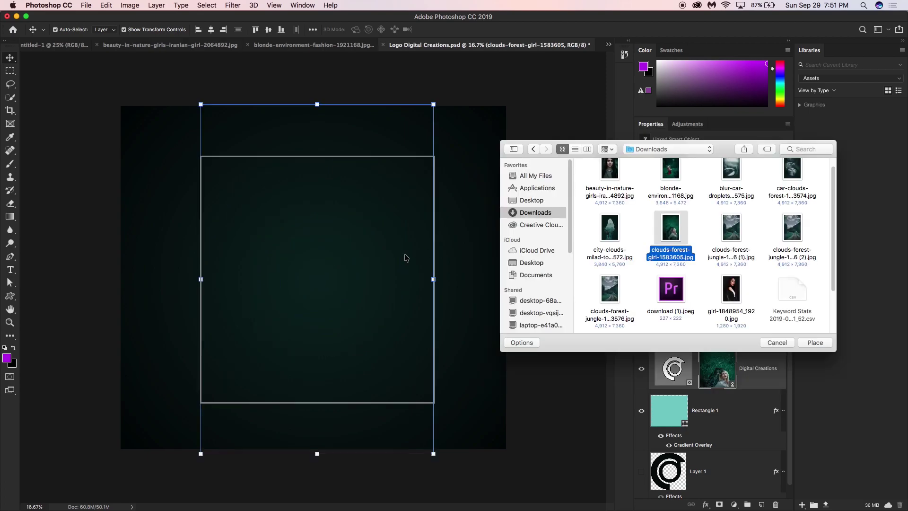
# Step: Move the photo inside the logo frame to about X 3.63 in and Y -2.25 in, leaving the frame in place
pyautogui.click(379, 303)
pyautogui.moveTo(379, 303); pyautogui.dragTo(384, 264)
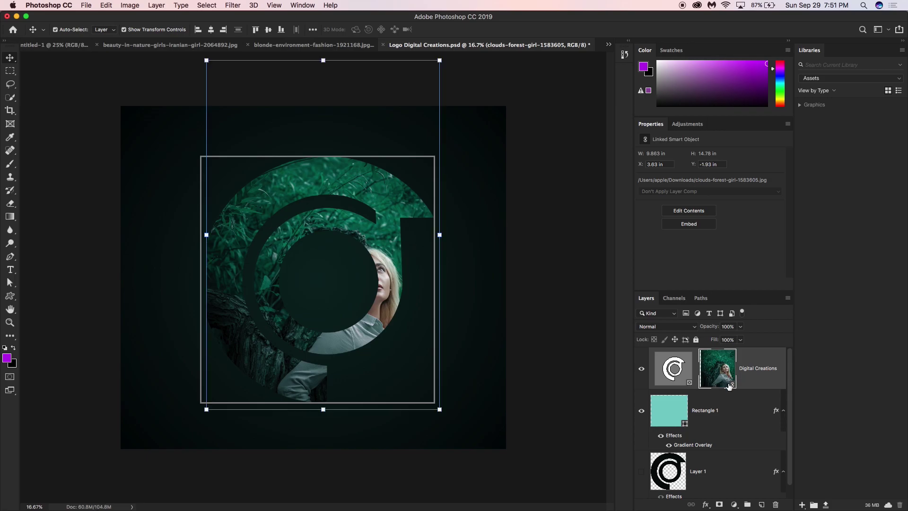
pyautogui.moveTo(373, 234); pyautogui.dragTo(376, 233)
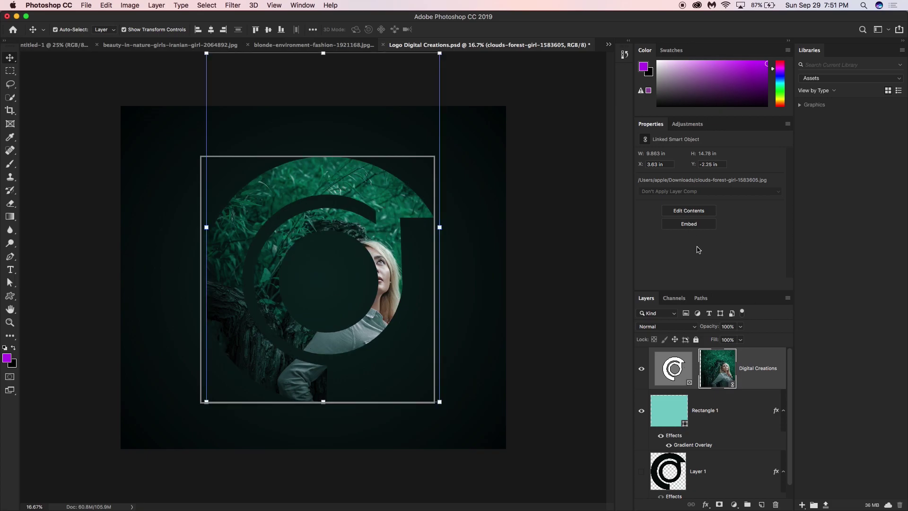
# Step: Alternate between selecting the frame and its linked photo on the Digital Creations layer to compare their properties
pyautogui.click(665, 377)
pyautogui.click(708, 370)
pyautogui.click(669, 377)
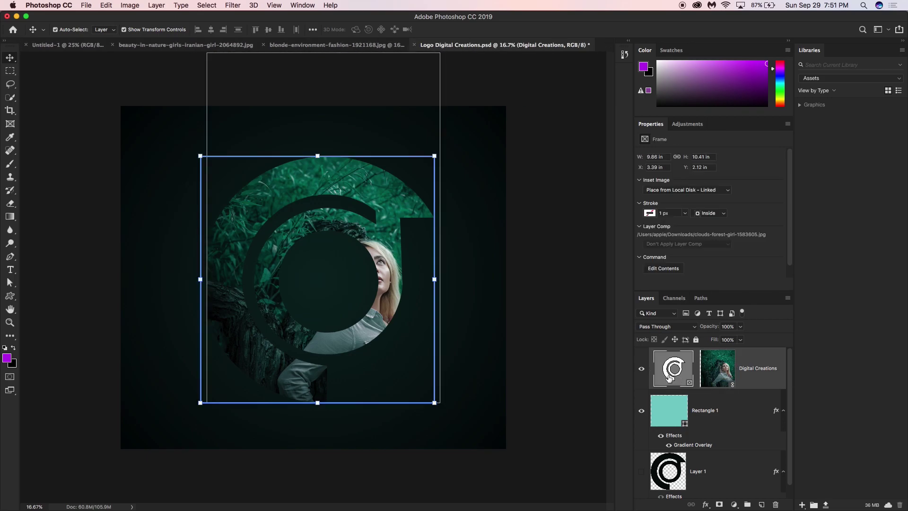
pyautogui.click(732, 385)
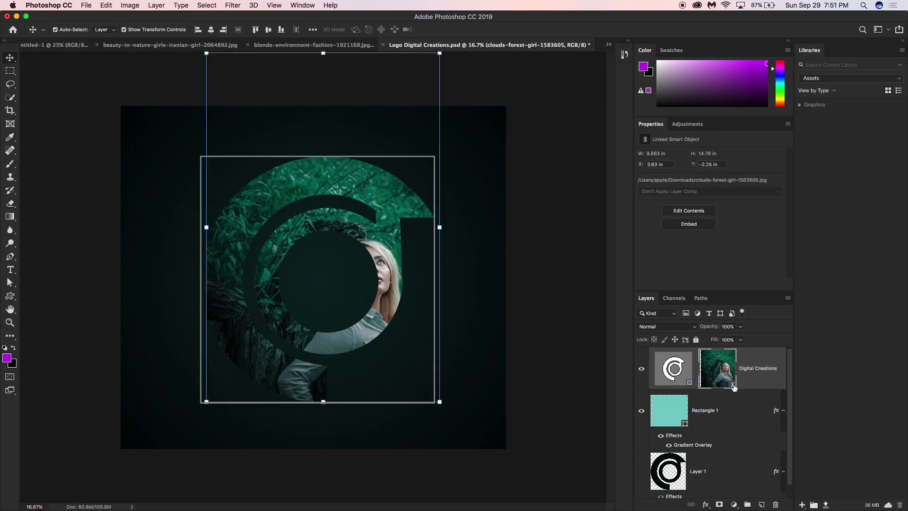
pyautogui.click(733, 387)
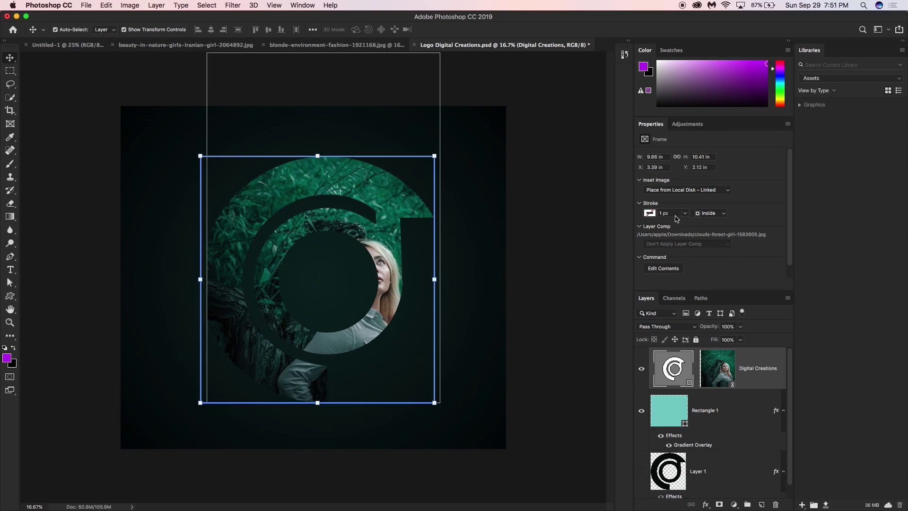
# Step: Give the logo frame a white stroke about 15.60 px wide, aligned to Center
pyautogui.click(650, 213)
pyautogui.click(681, 264)
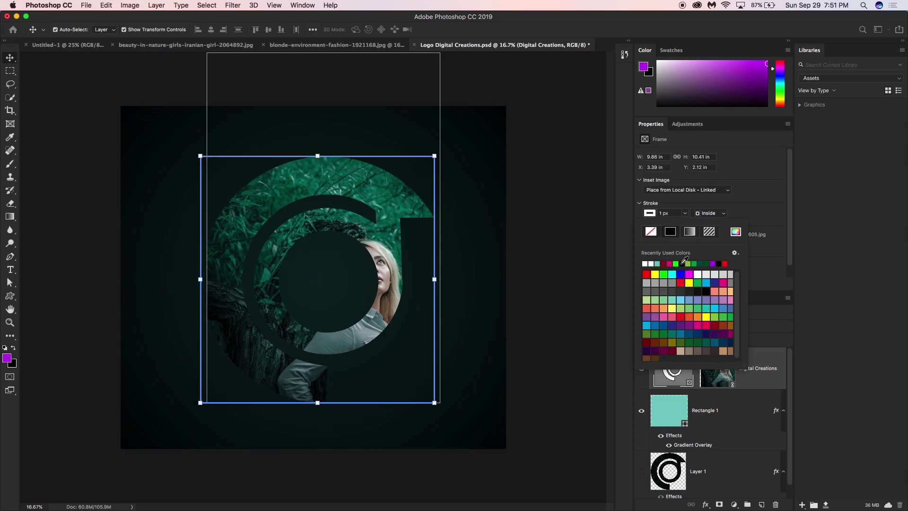
pyautogui.click(745, 196)
pyautogui.click(684, 213)
pyautogui.moveTo(688, 226); pyautogui.dragTo(691, 228)
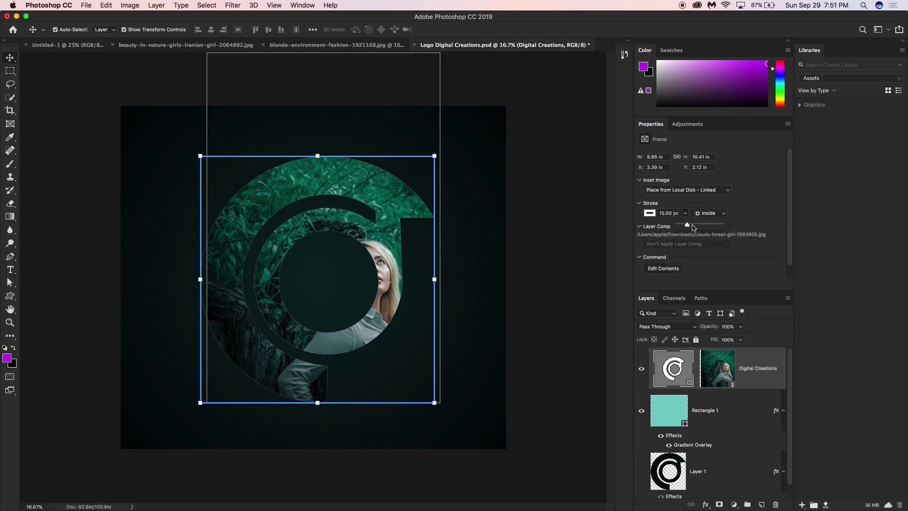
pyautogui.click(720, 216)
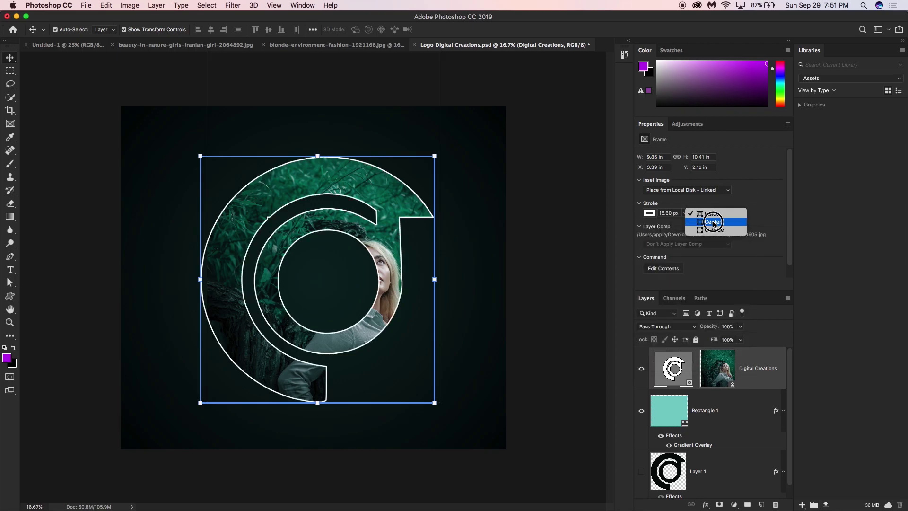
pyautogui.click(713, 222)
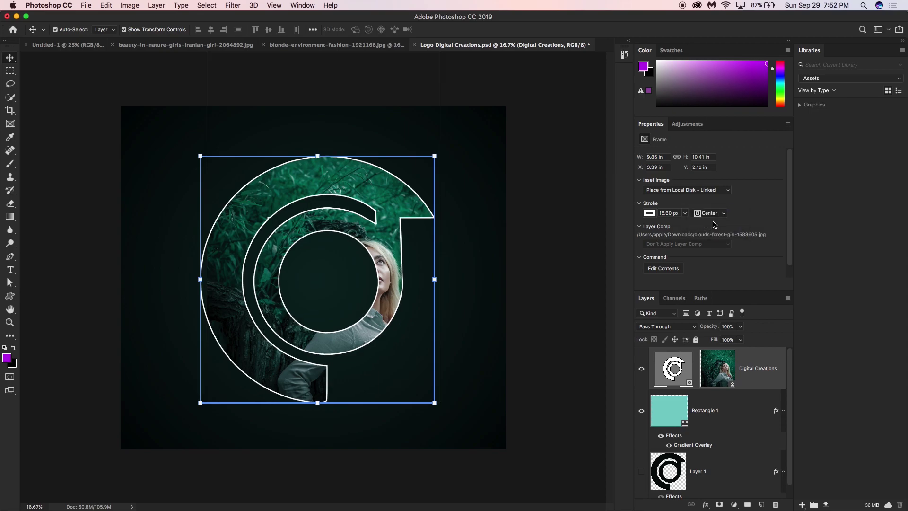
pyautogui.click(546, 249)
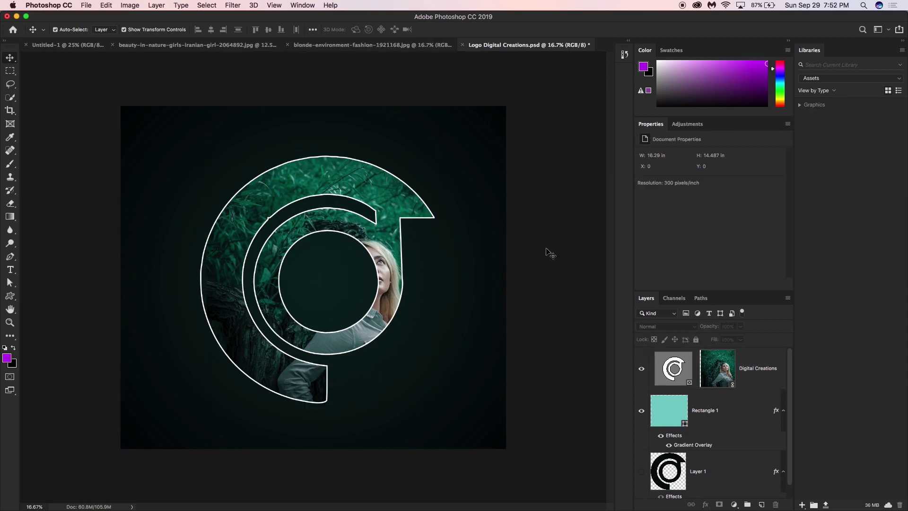
# Step: Scale the logo frame with its photo to about 7.71 × 8.13 in and move it to about X 4.29 in, Y 0.64 in
pyautogui.click(392, 200)
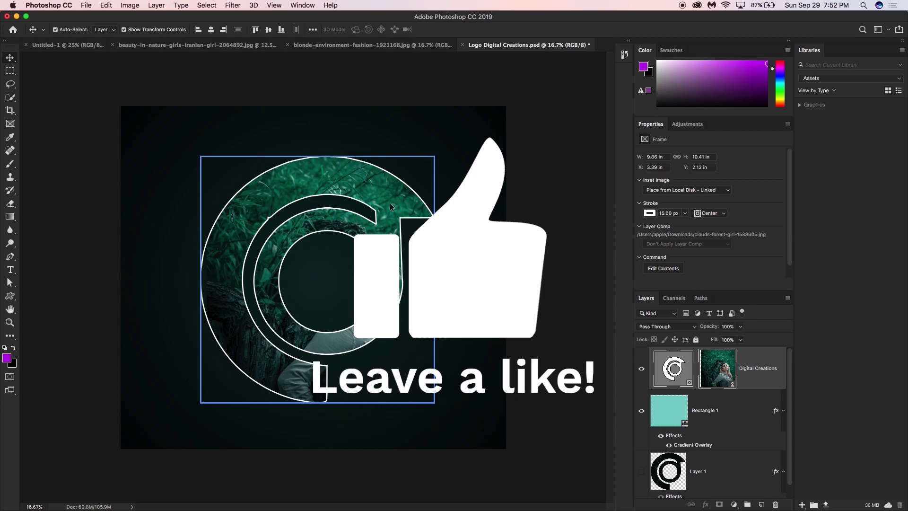
pyautogui.press('super')
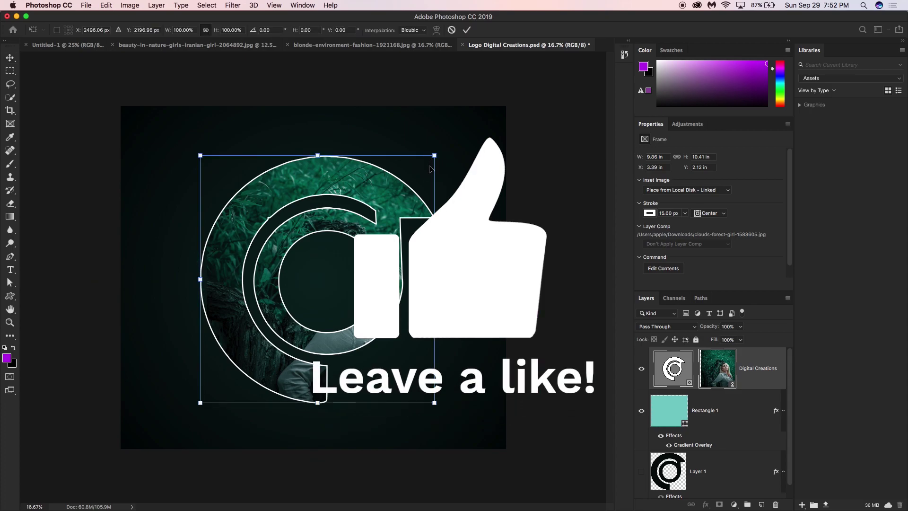
pyautogui.moveTo(436, 154); pyautogui.dragTo(383, 210)
pyautogui.moveTo(340, 239); pyautogui.dragTo(361, 146)
pyautogui.press('Return')
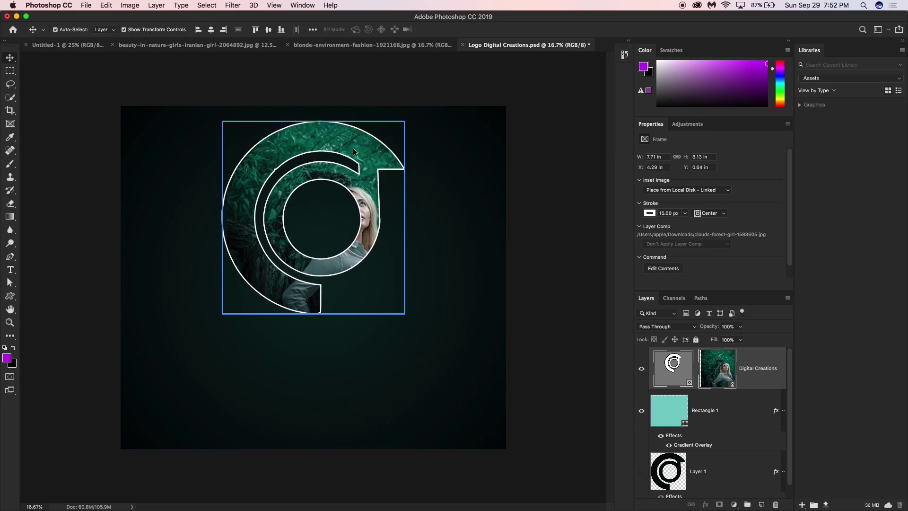
# Step: Open the linked photo's contents for editing and set up an Orange Photo Filter adjustment at 51% density
pyautogui.click(731, 386)
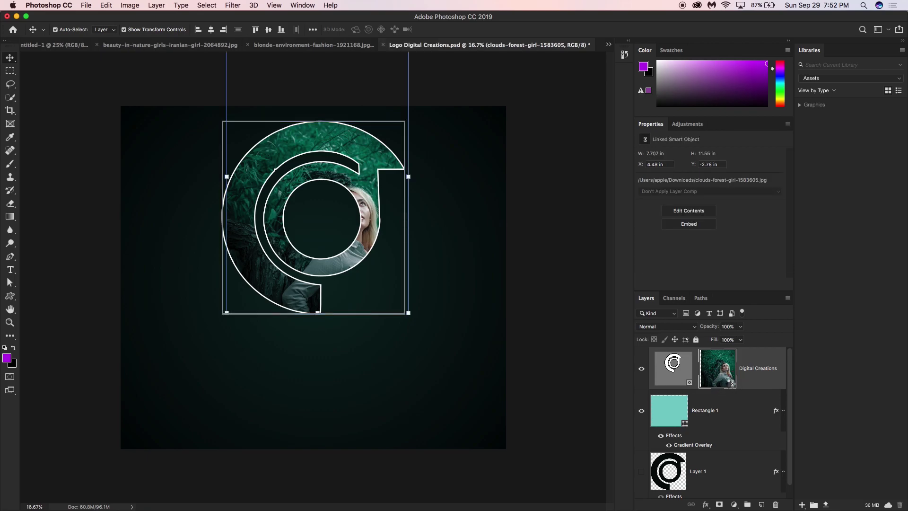
pyautogui.doubleClick(731, 385)
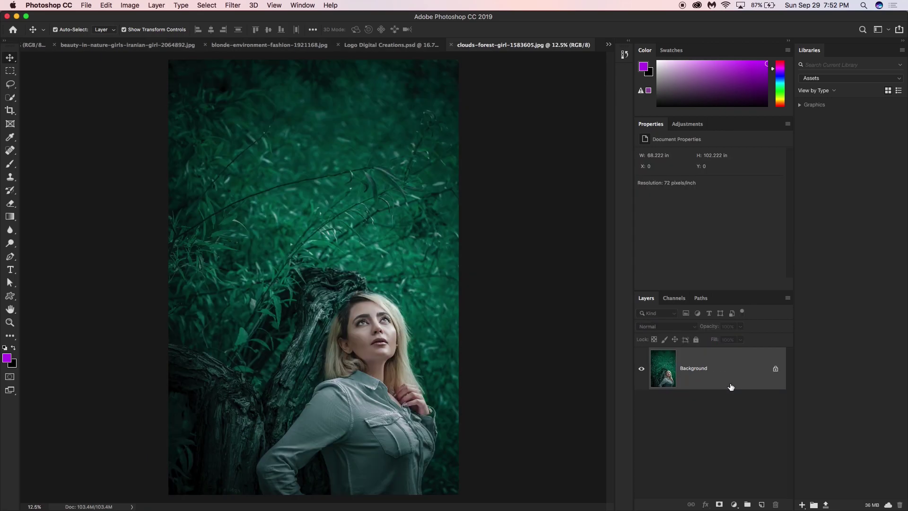
pyautogui.click(106, 6)
pyautogui.moveTo(128, 6)
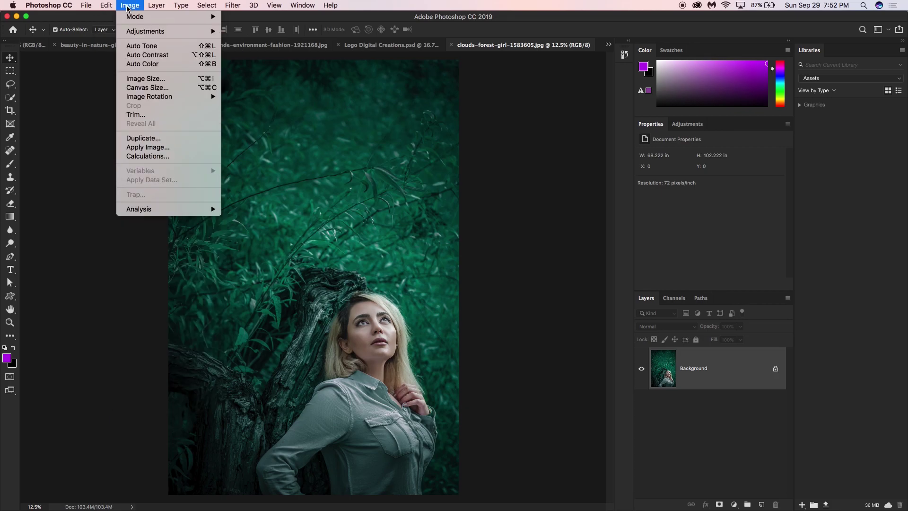
pyautogui.click(135, 34)
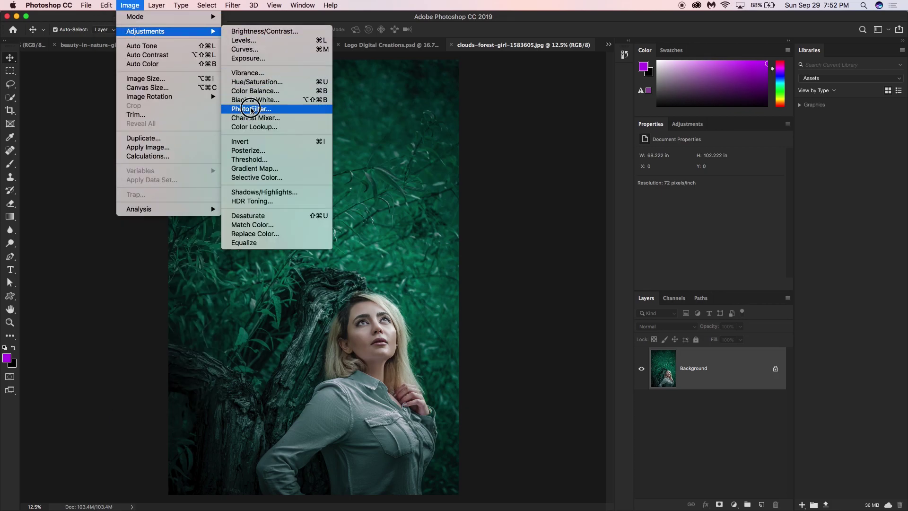
pyautogui.click(480, 134)
pyautogui.click(461, 164)
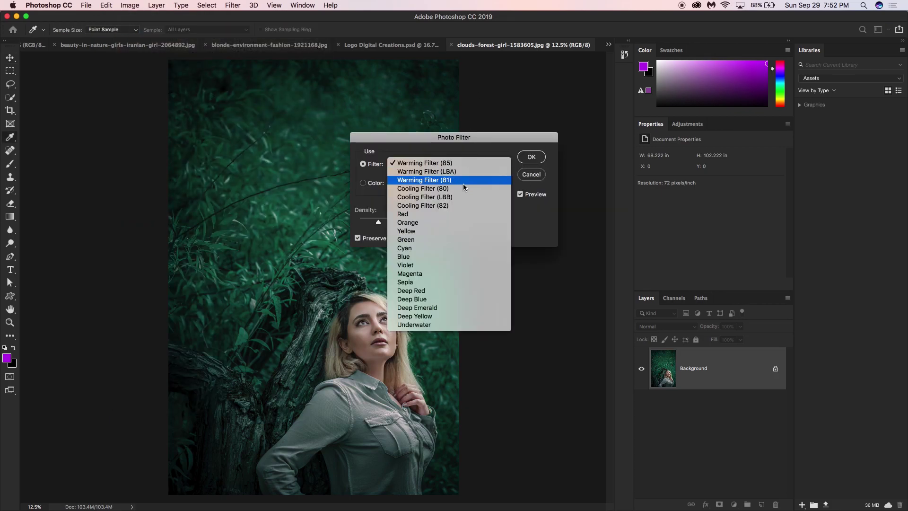
pyautogui.click(440, 223)
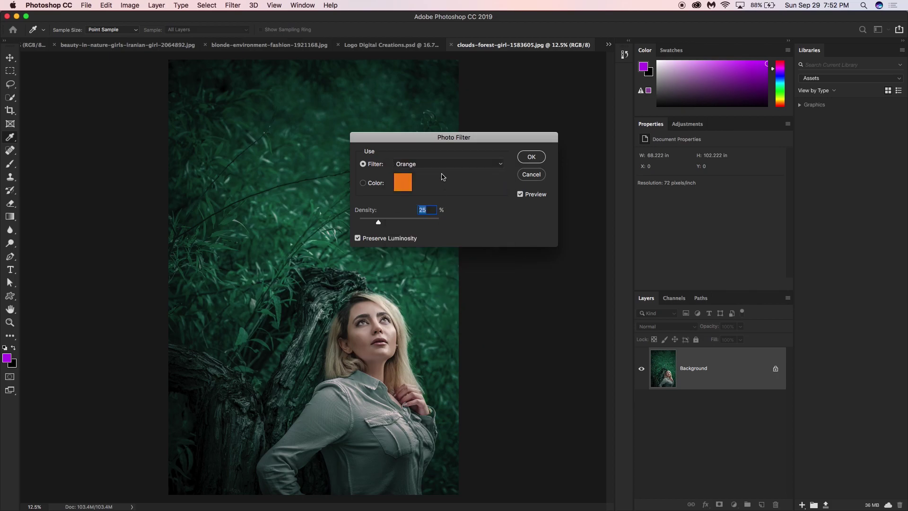
pyautogui.click(404, 223)
pyautogui.moveTo(403, 222); pyautogui.dragTo(401, 224)
# Step: Switch the Photo Filter to Deep Yellow and apply it to the photo
pyautogui.click(435, 164)
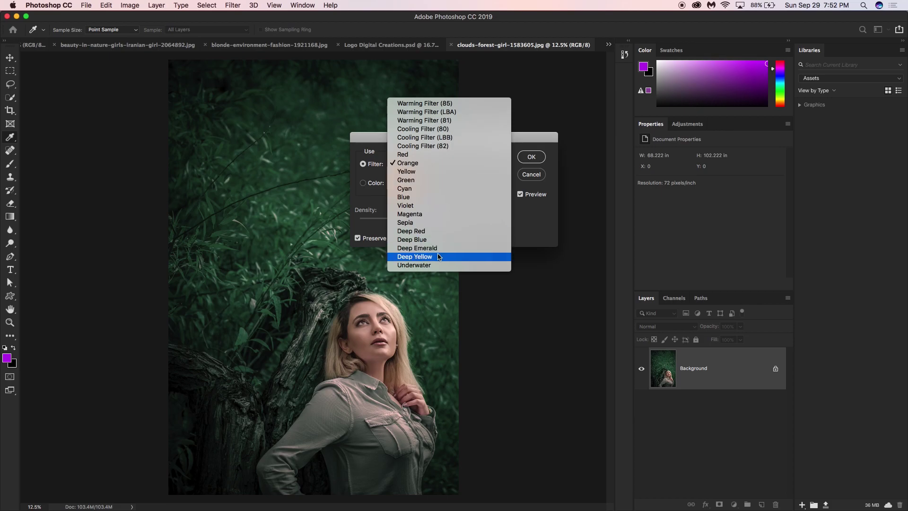
pyautogui.click(437, 231)
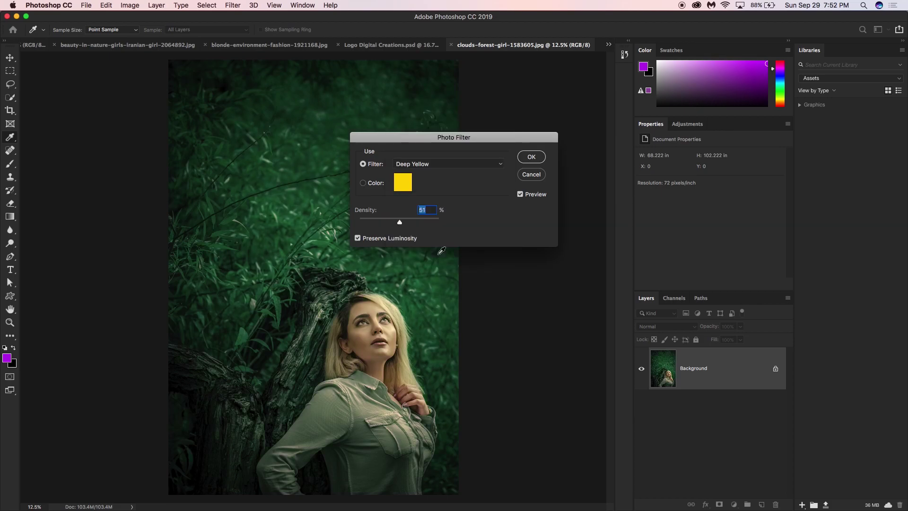
pyautogui.click(524, 157)
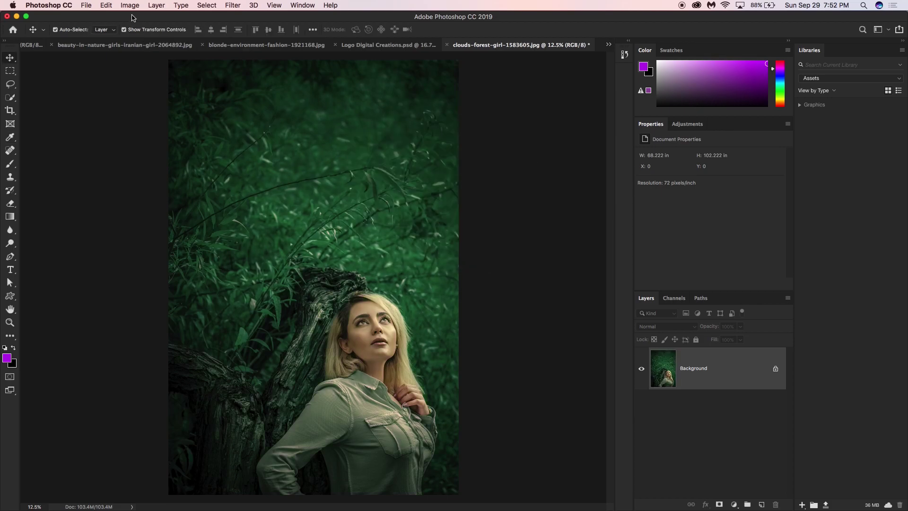
# Step: Save the edited photo as a Baseline ("Standard") JPEG at quality 8 and return to Logo Digital Creations.psd
pyautogui.press('super+s')
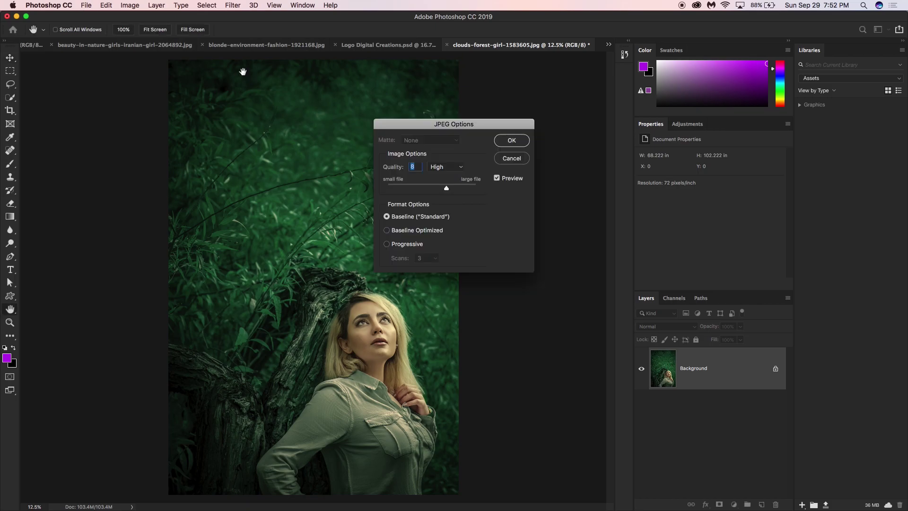
pyautogui.click(510, 141)
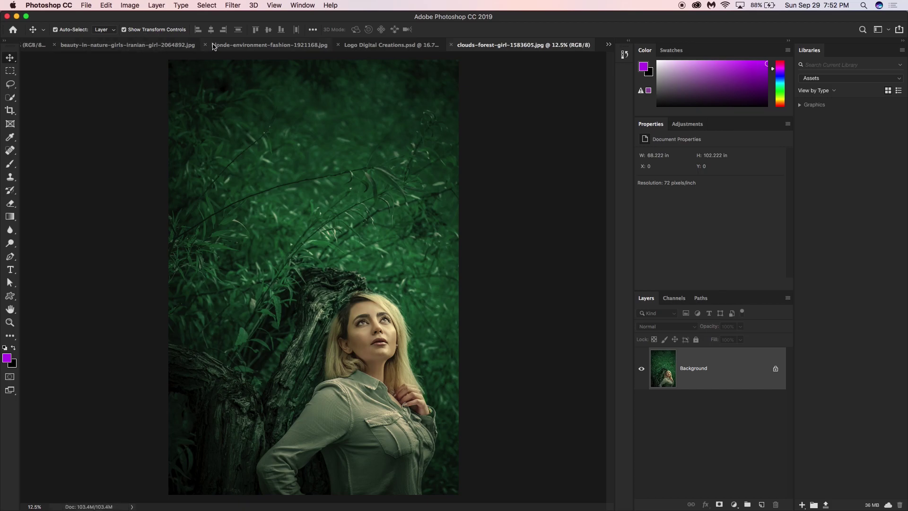
pyautogui.click(151, 48)
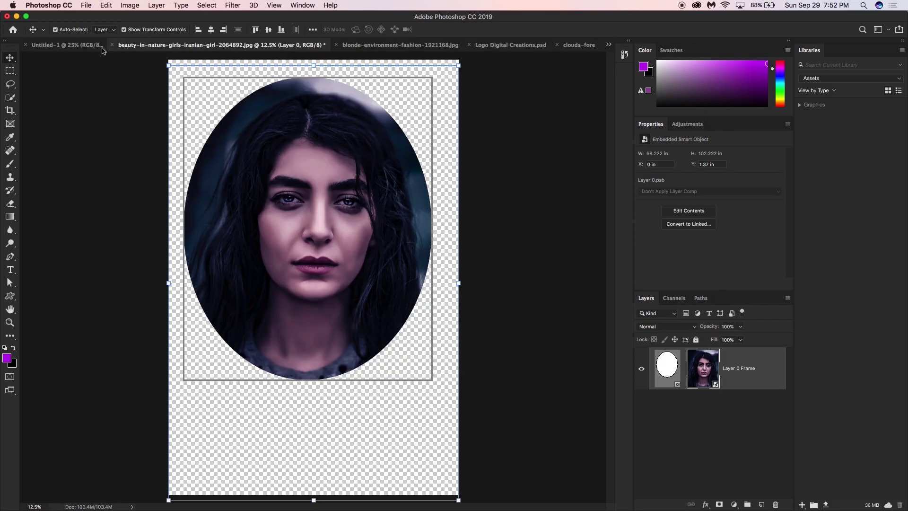
pyautogui.click(48, 46)
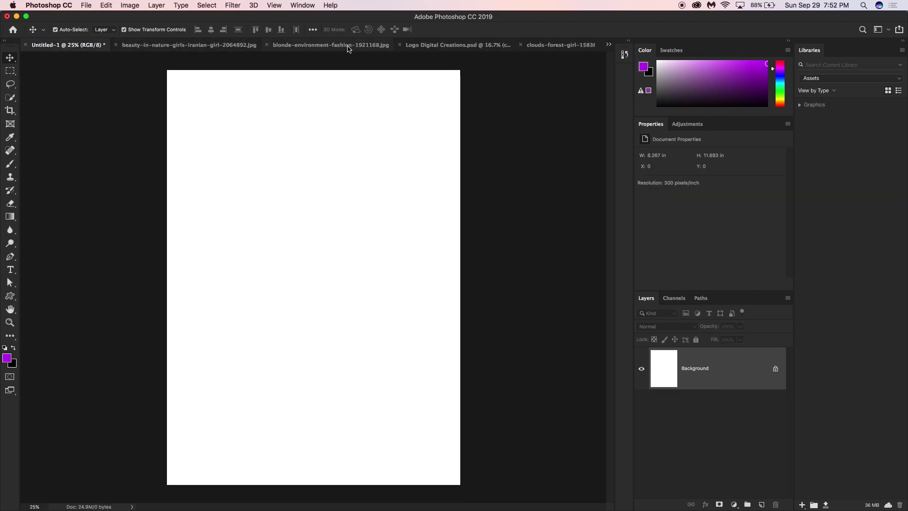
pyautogui.click(427, 45)
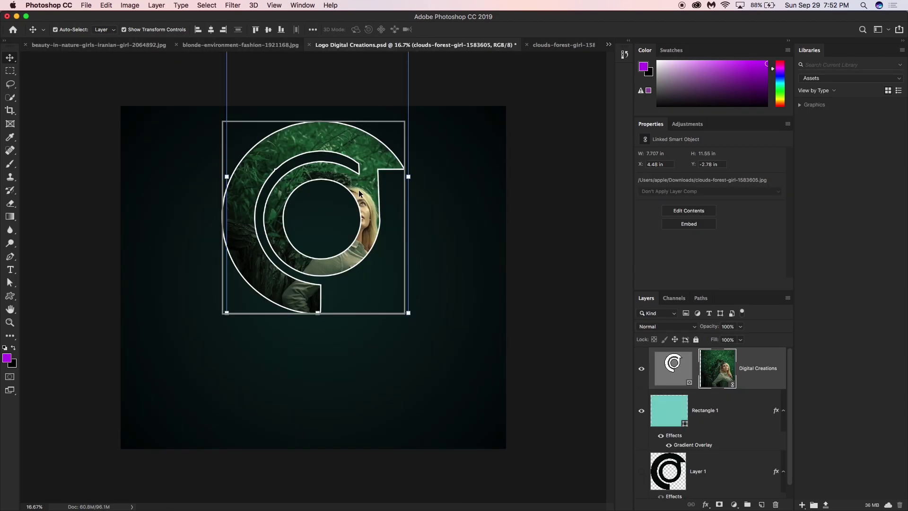
# Step: Enlarge the photo inside the logo frame to about 8.74 × 13.09 in and position it at about X 3.77 in, Y -4.04 in
pyautogui.moveTo(366, 206)
pyautogui.mouseDown()
pyautogui.moveTo(362, 194)
pyautogui.moveTo(369, 210)
pyautogui.mouseUp()
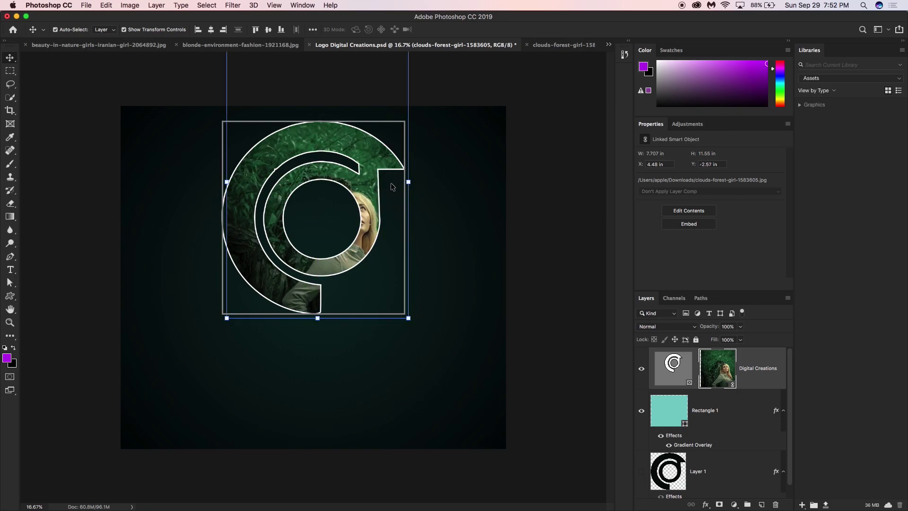
pyautogui.moveTo(409, 318); pyautogui.dragTo(429, 329)
pyautogui.moveTo(357, 196); pyautogui.dragTo(344, 191)
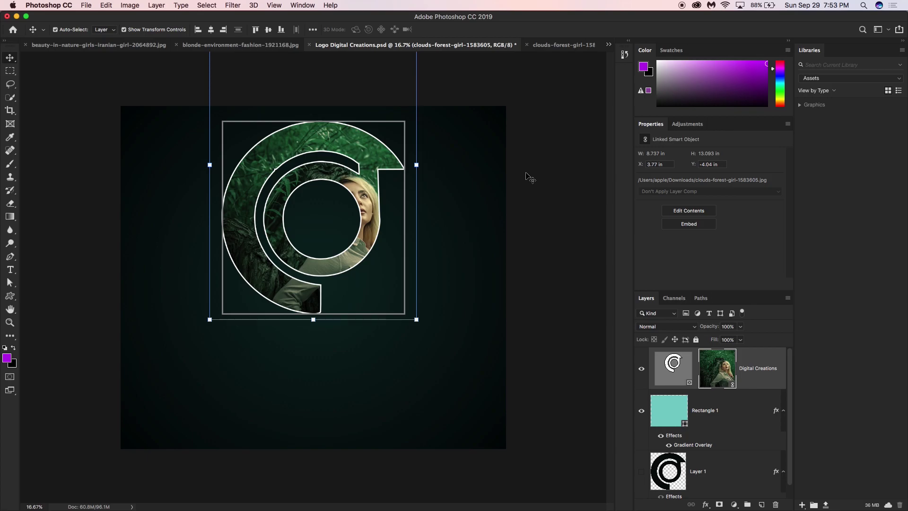
pyautogui.press('Return')
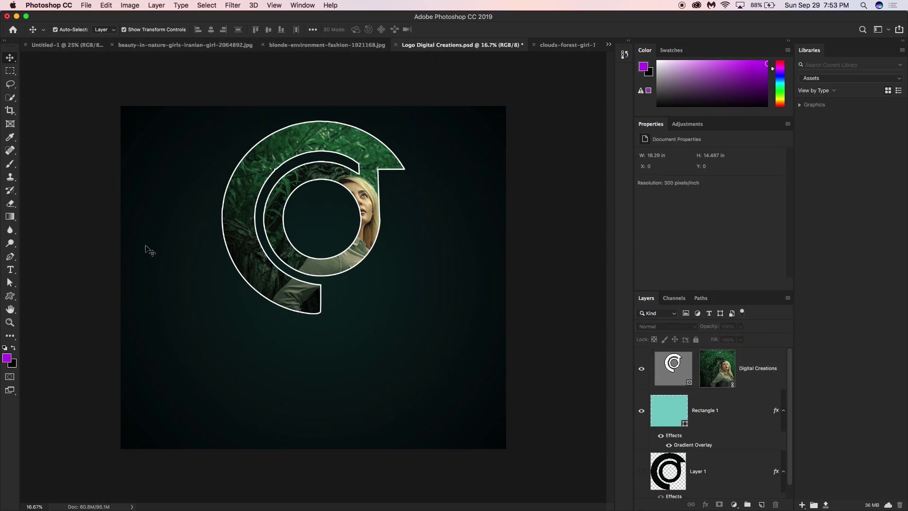
# Step: Draw a teal rectangle about 1912 × 1206 px below the logo and remove its stroke
pyautogui.click(12, 300)
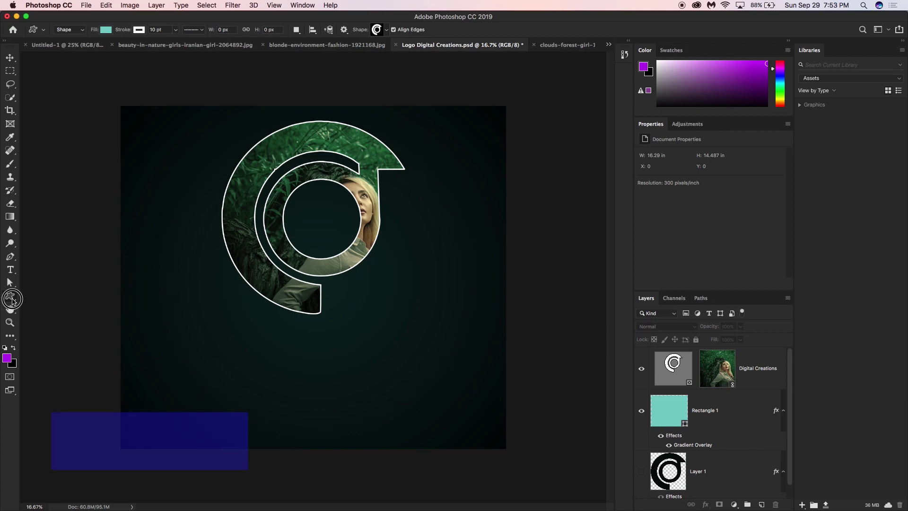
pyautogui.rightClick(13, 300)
pyautogui.click(52, 294)
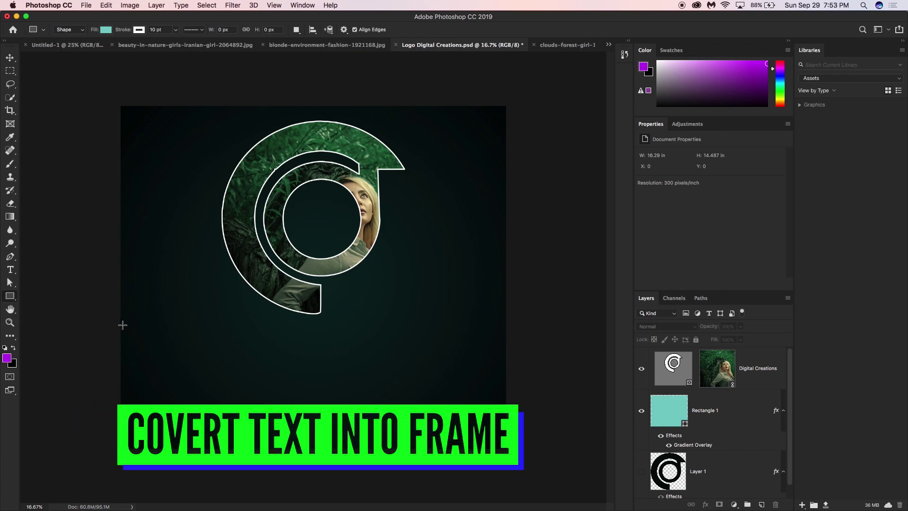
pyautogui.moveTo(147, 321); pyautogui.dragTo(299, 416)
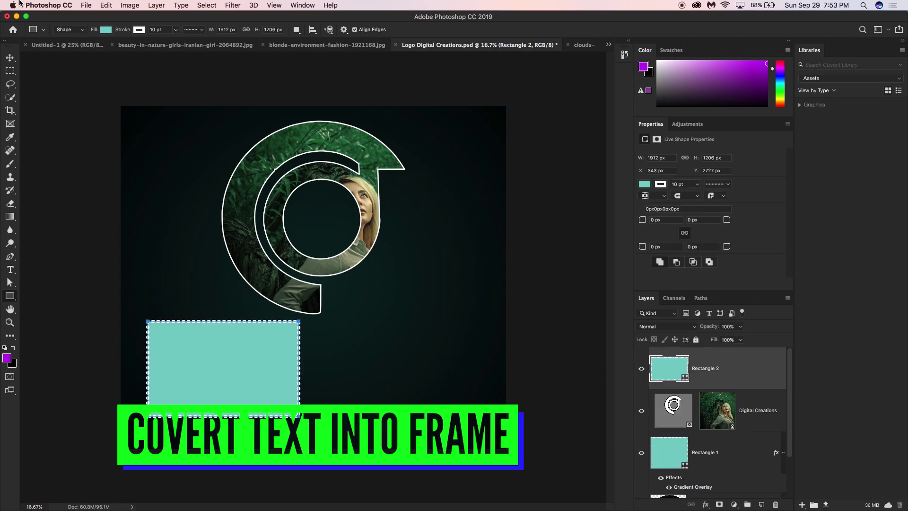
pyautogui.click(139, 30)
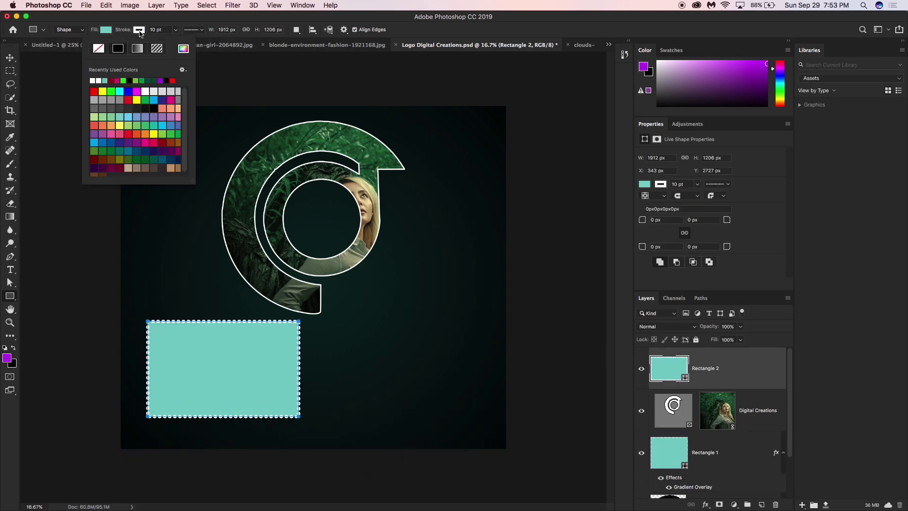
pyautogui.click(106, 49)
pyautogui.click(14, 60)
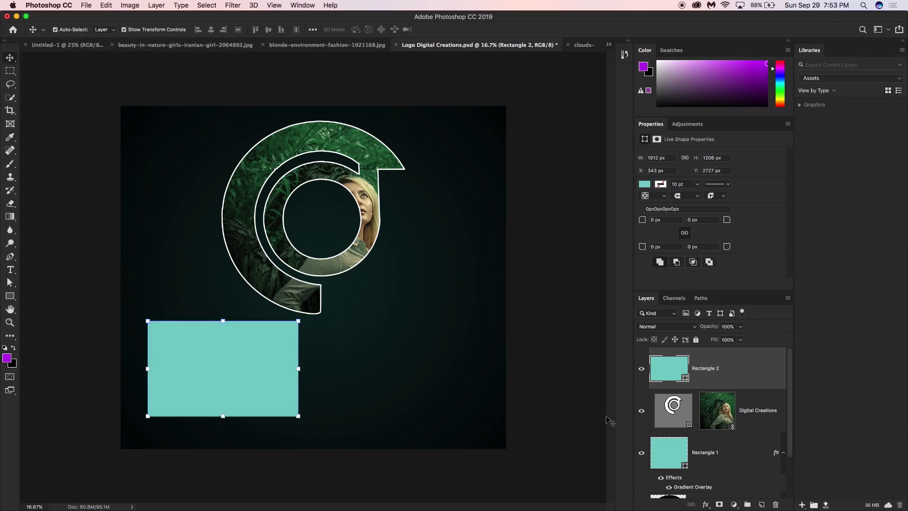
# Step: Convert the teal rectangle layer into a frame
pyautogui.rightClick(741, 381)
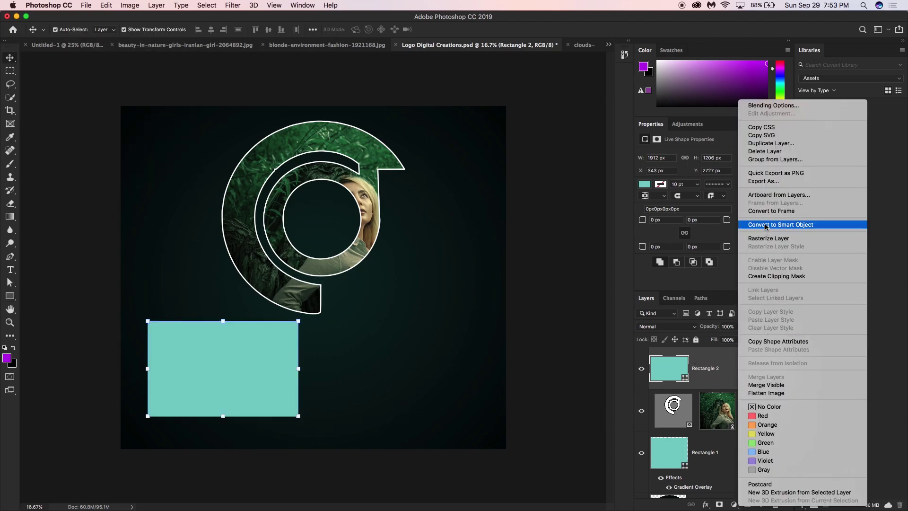
pyautogui.click(771, 211)
pyautogui.click(516, 242)
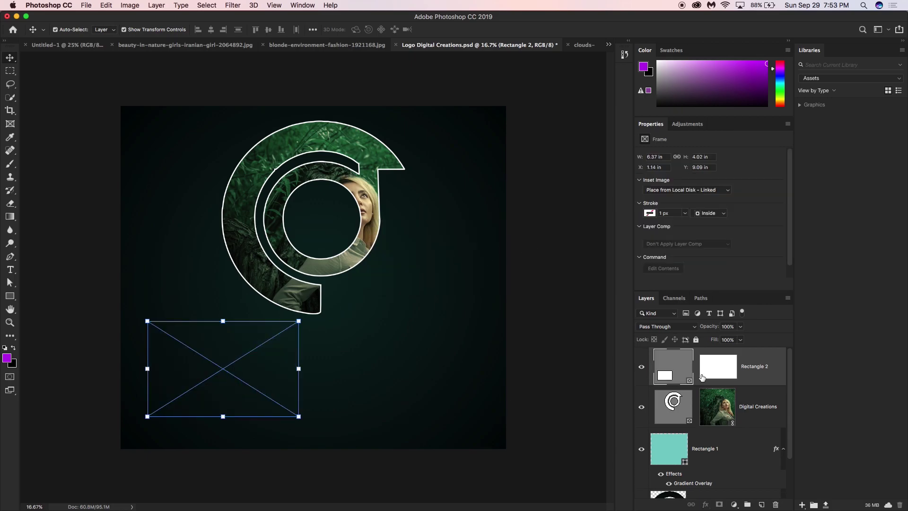
# Step: Hide the rectangular frame and delete its layer
pyautogui.click(641, 367)
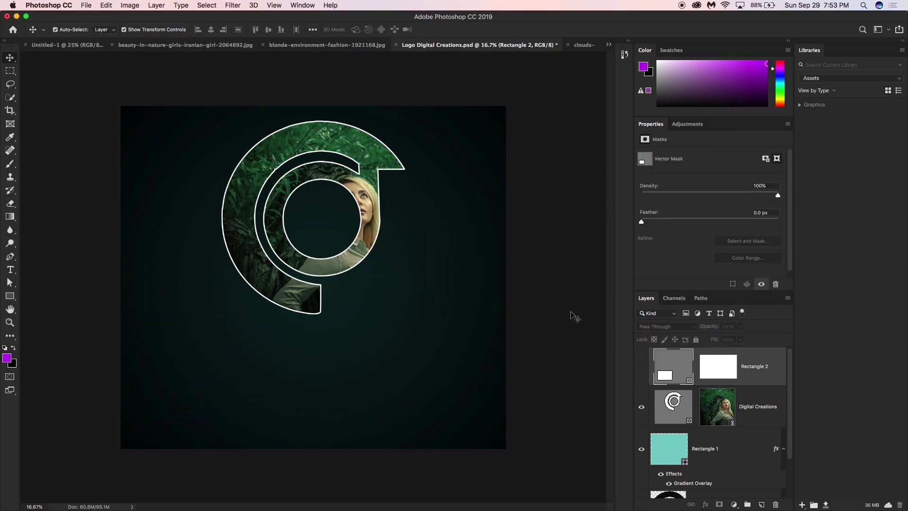
pyautogui.moveTo(753, 379); pyautogui.dragTo(778, 506)
pyautogui.click(560, 268)
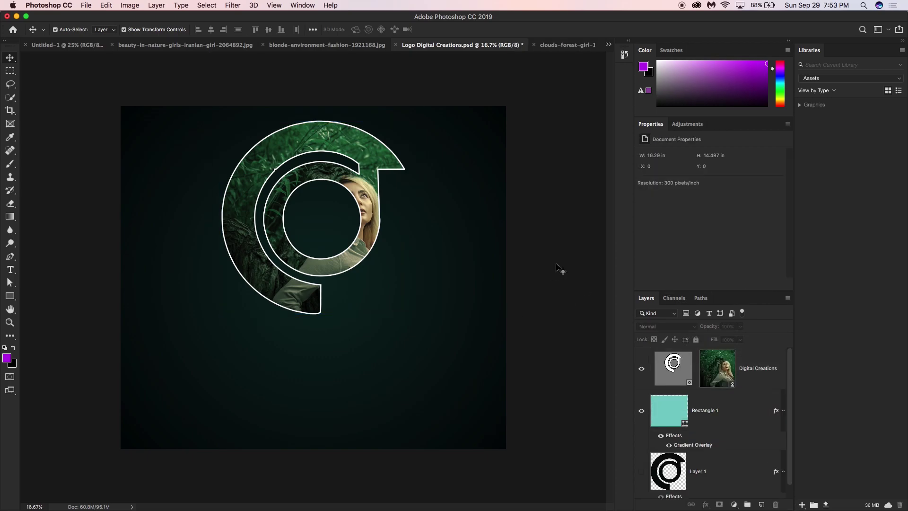
# Step: Add the text "DIGITAL CREATIONS" below the logo on the lower part of the canvas
pyautogui.click(10, 271)
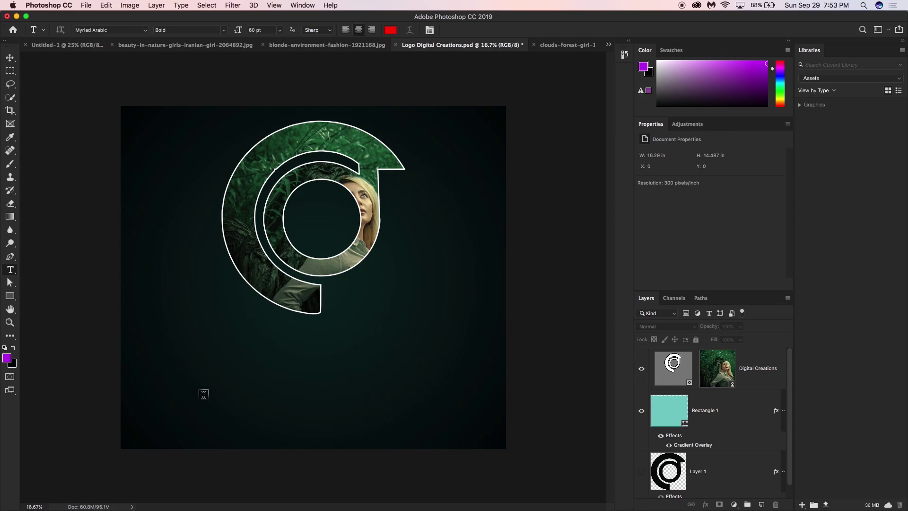
pyautogui.click(186, 392)
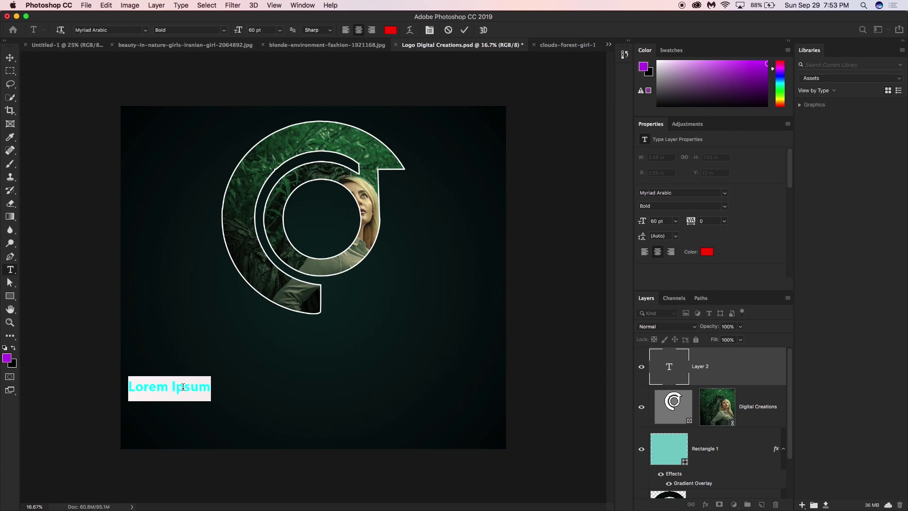
pyautogui.write('FR')
pyautogui.press('BackSpace')
pyautogui.press('BackSpace')
pyautogui.write('D')
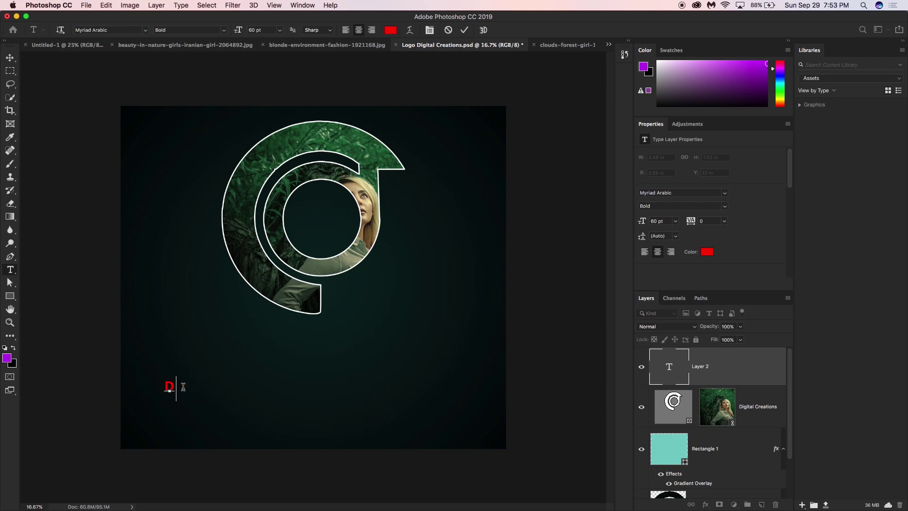
pyautogui.write('IGITAL CREAT')
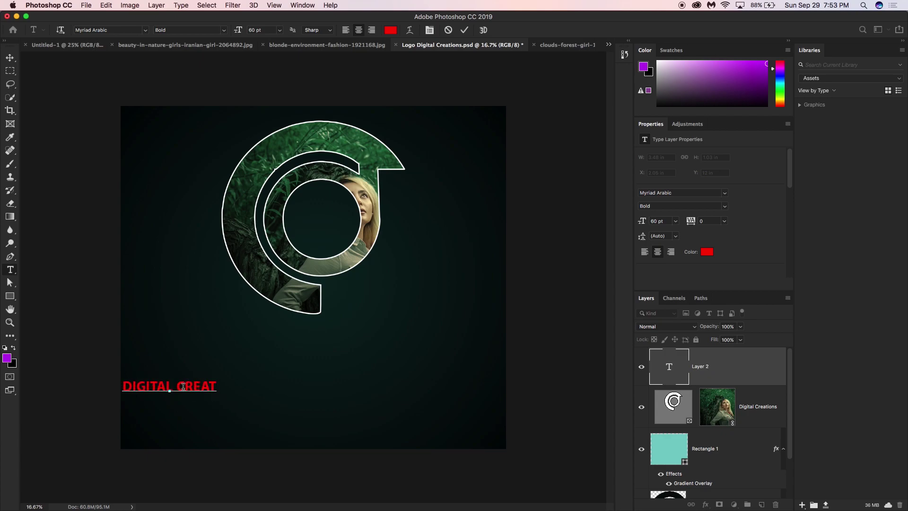
pyautogui.write('IONS')
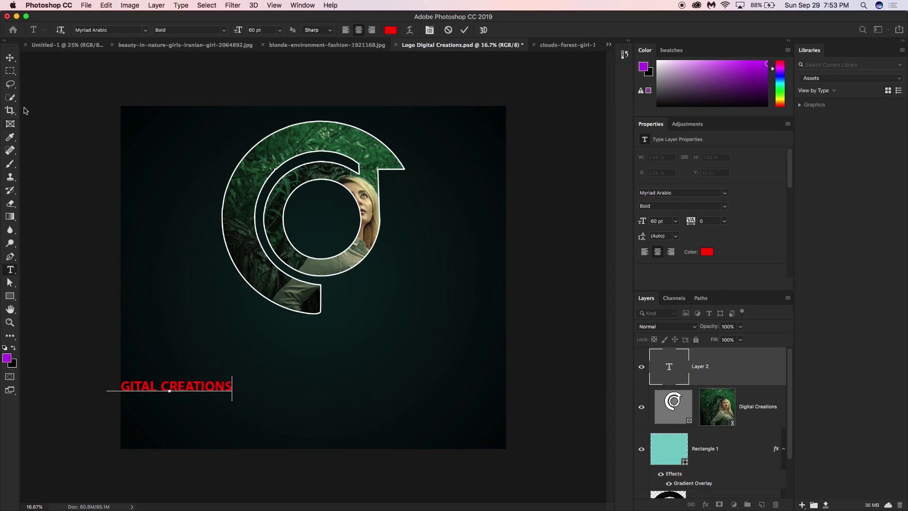
# Step: Enlarge the DIGITAL CREATIONS text to about 155.57 pt and position it below the logo at about X 0.98 in, Y 10.38 in
pyautogui.click(10, 57)
pyautogui.moveTo(235, 381); pyautogui.dragTo(431, 299)
pyautogui.moveTo(314, 381)
pyautogui.mouseDown()
pyautogui.moveTo(334, 381)
pyautogui.moveTo(326, 377)
pyautogui.mouseUp()
pyautogui.press('Return')
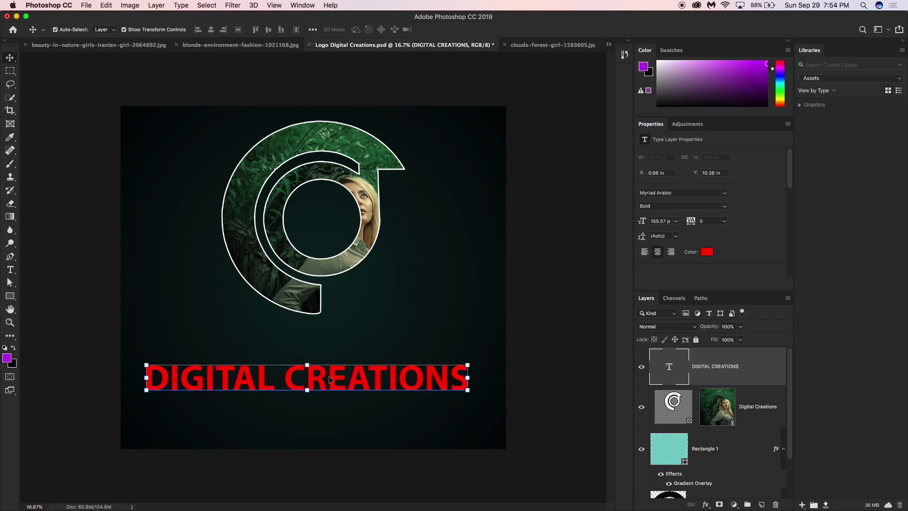
# Step: Format the DIGITAL CREATIONS text as Arial Black at 100 pt and recentre it at about X 0.26 in, Y 10.8 in
pyautogui.doubleClick(330, 375)
pyautogui.doubleClick(329, 375)
pyautogui.press('super+a')
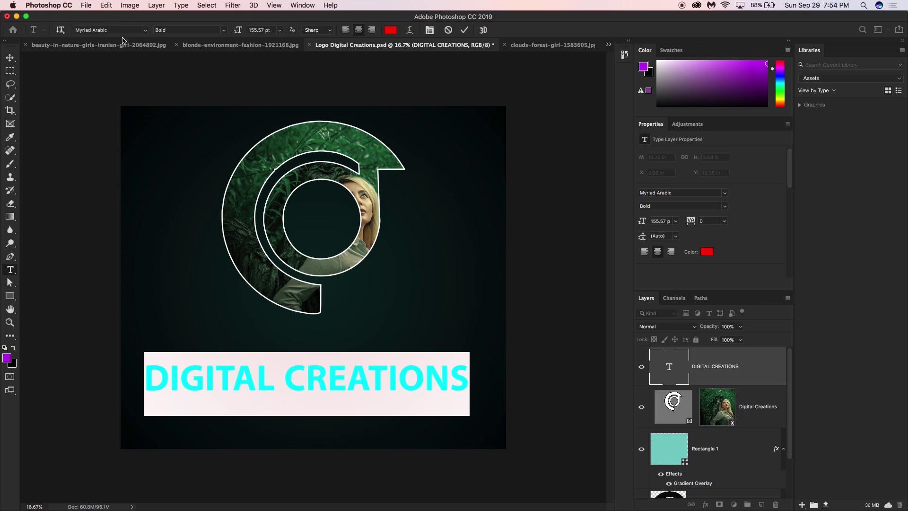
pyautogui.click(146, 31)
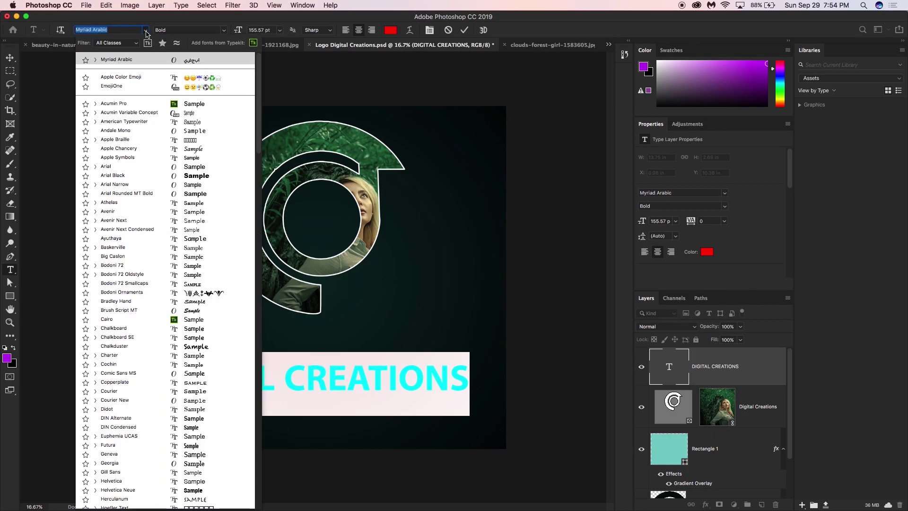
pyautogui.click(192, 176)
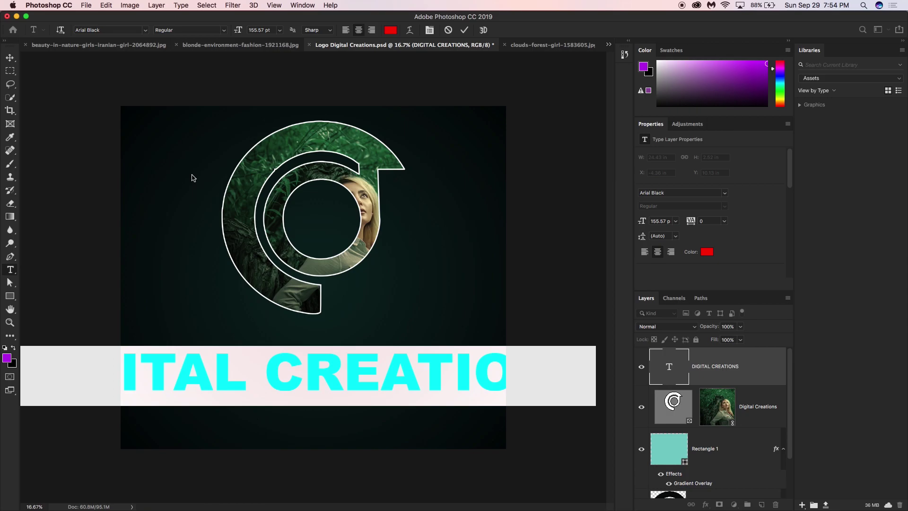
pyautogui.click(264, 31)
pyautogui.write('100')
pyautogui.press('Return')
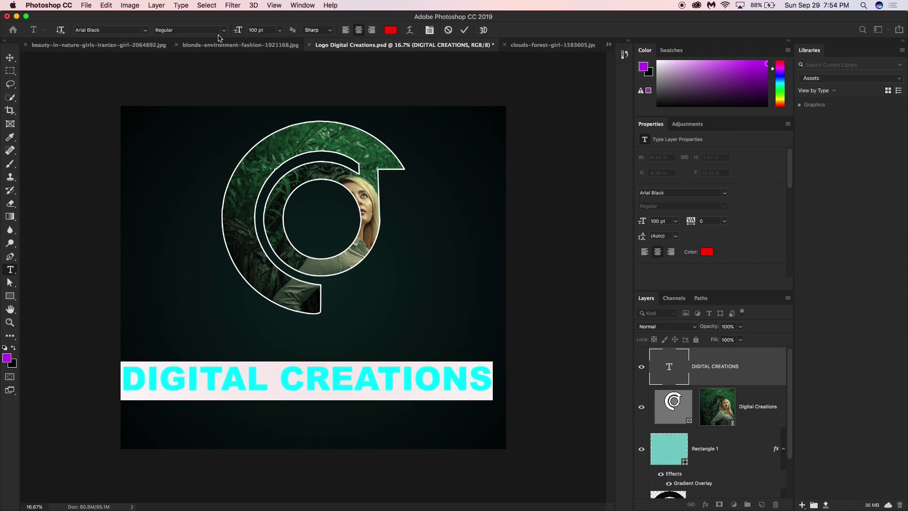
pyautogui.click(10, 57)
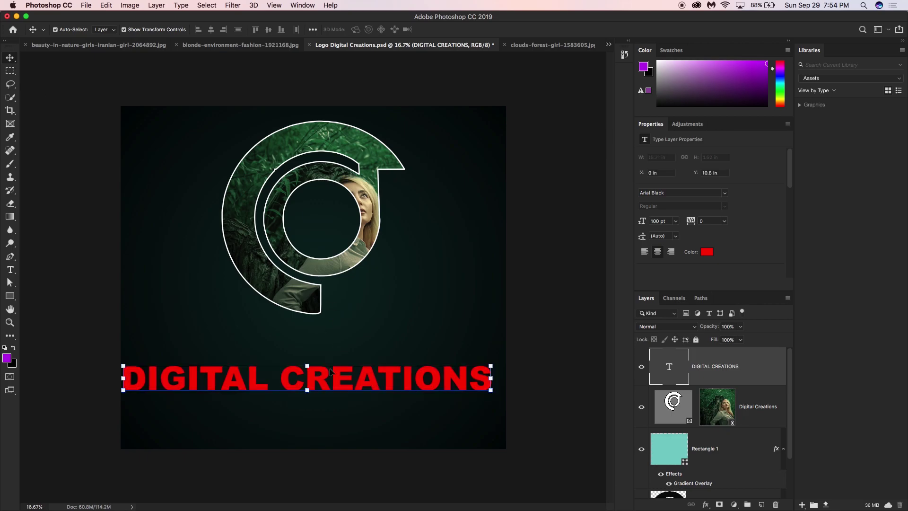
pyautogui.moveTo(331, 379)
pyautogui.mouseDown()
pyautogui.moveTo(340, 384)
pyautogui.moveTo(333, 378)
pyautogui.mouseUp()
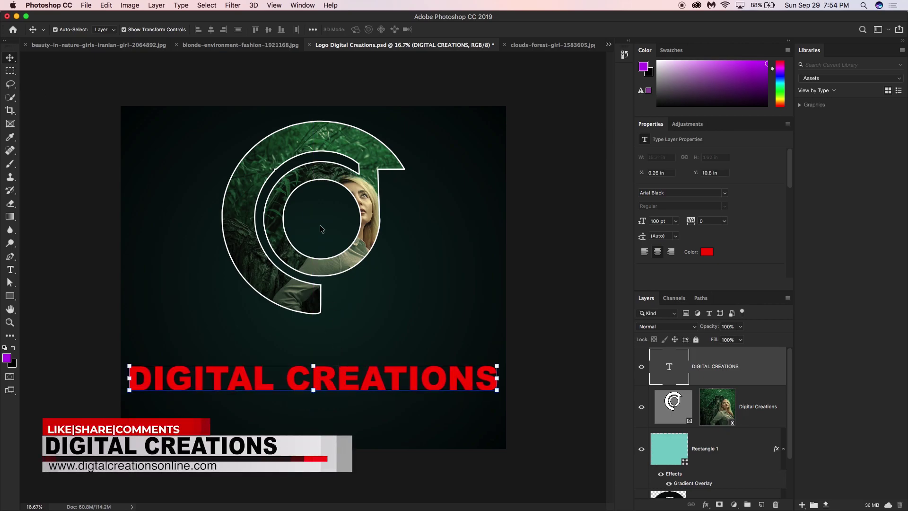
# Step: Convert the text layer into a frame named DIGITAL CREATIONS
pyautogui.rightClick(745, 381)
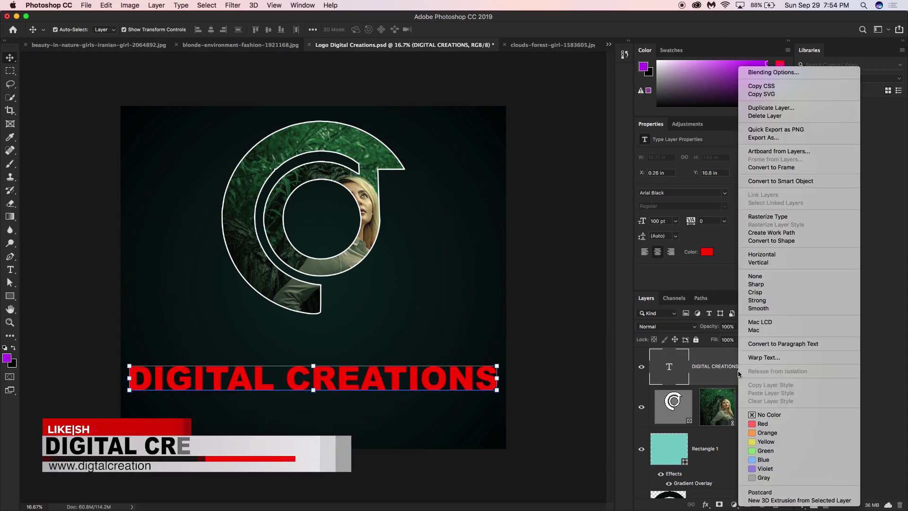
pyautogui.click(770, 169)
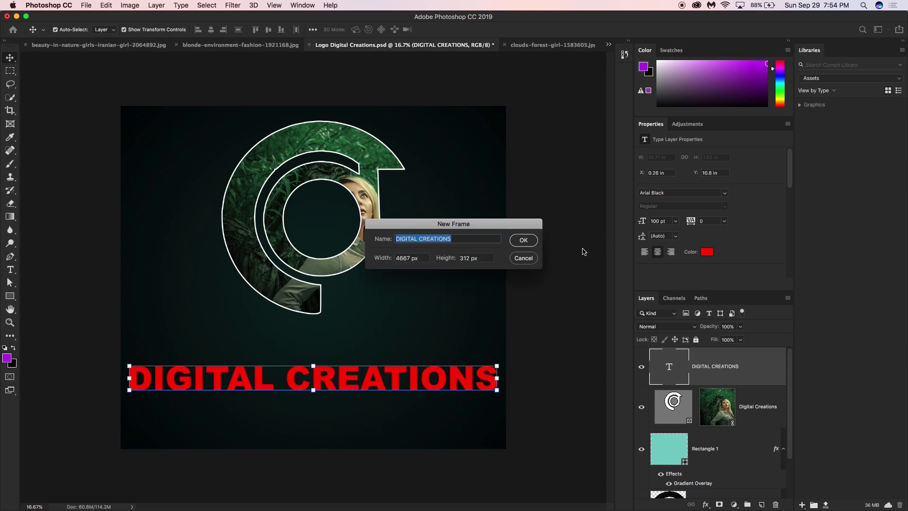
pyautogui.click(523, 240)
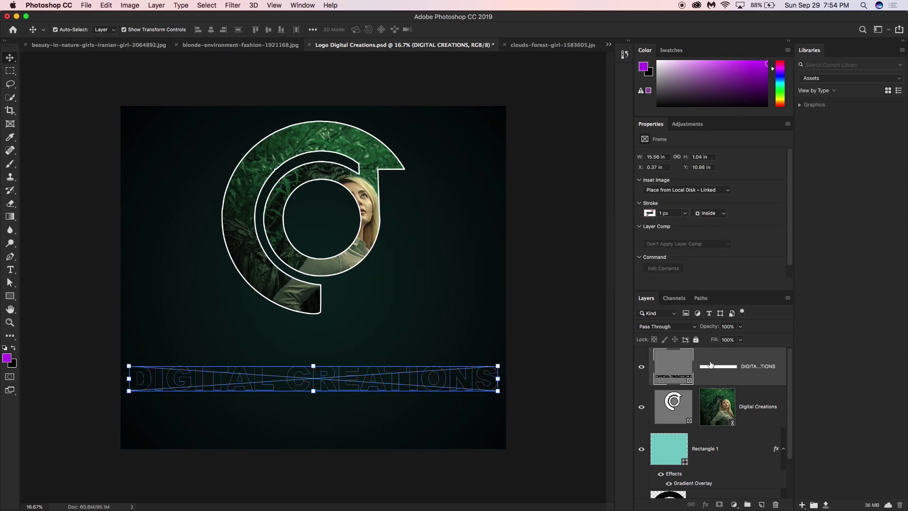
# Step: Place car-clouds-forest-1583574.jpg from Downloads into the text frame as an embedded image
pyautogui.click(661, 191)
pyautogui.click(662, 180)
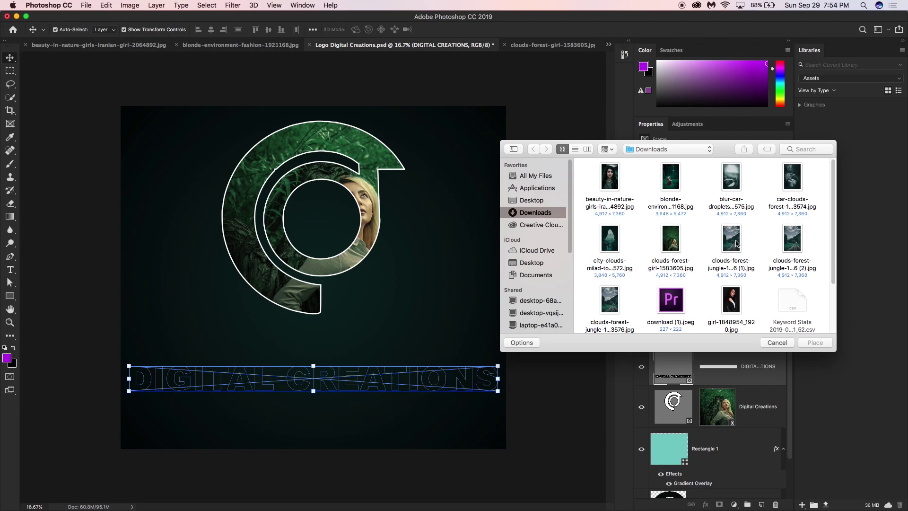
pyautogui.click(792, 182)
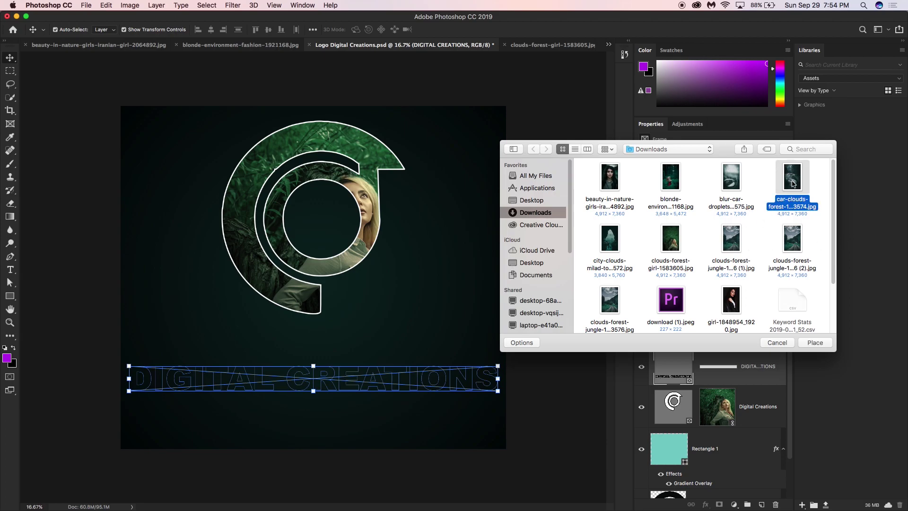
pyautogui.doubleClick(793, 182)
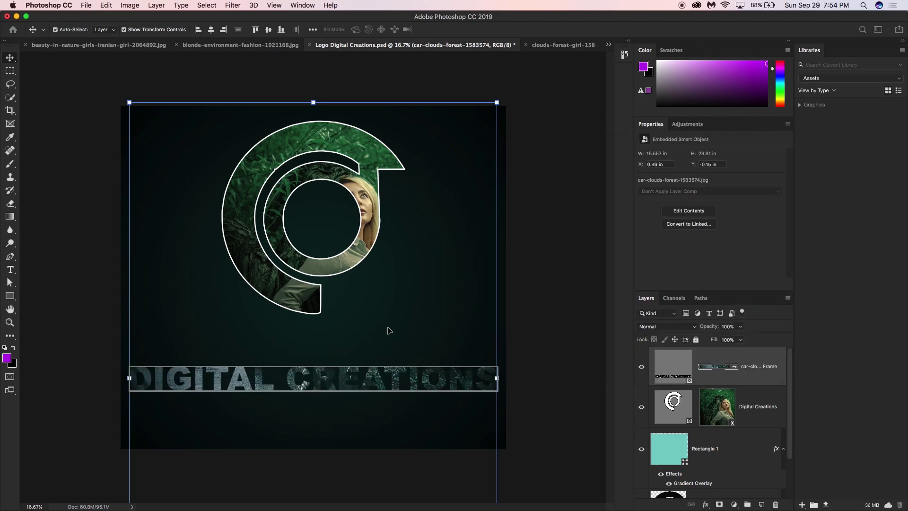
pyautogui.click(532, 332)
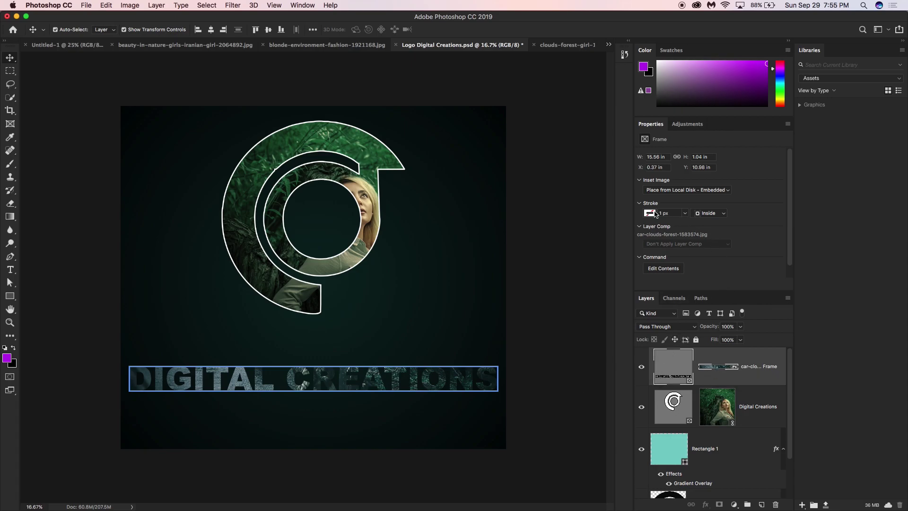
# Step: Give the DIGITAL CREATIONS text frame a light green stroke
pyautogui.click(671, 373)
pyautogui.click(648, 214)
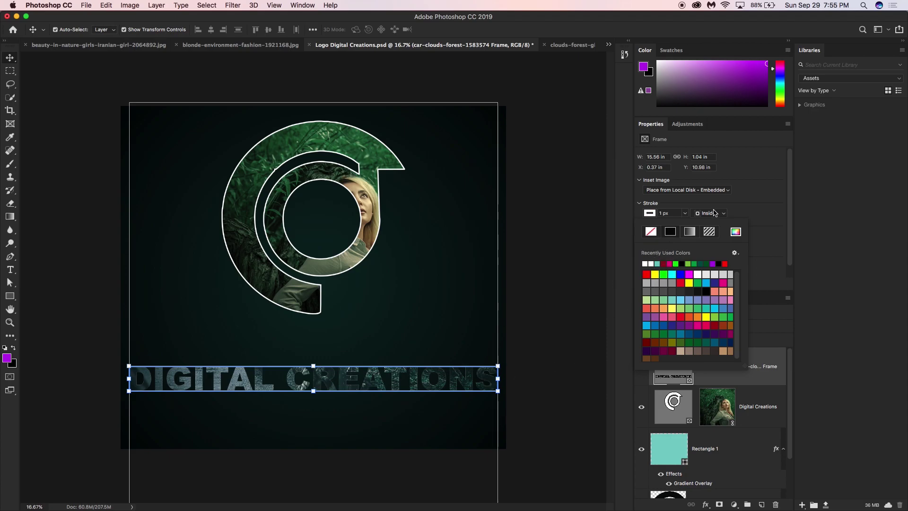
pyautogui.click(685, 213)
pyautogui.click(684, 212)
pyautogui.moveTo(683, 224); pyautogui.dragTo(683, 226)
pyautogui.click(654, 215)
pyautogui.click(690, 263)
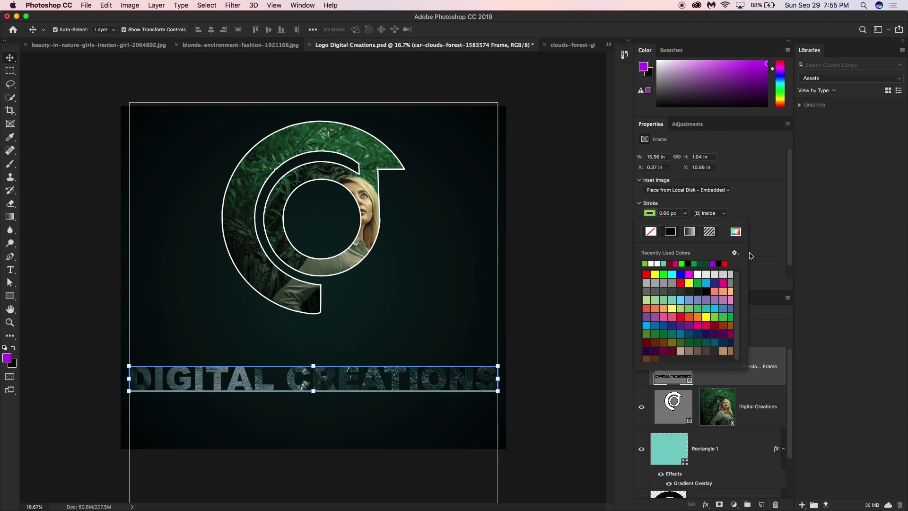
pyautogui.click(750, 256)
# Step: Set the text frame's stroke width to about 12.87 px and align the stroke Outside
pyautogui.click(685, 213)
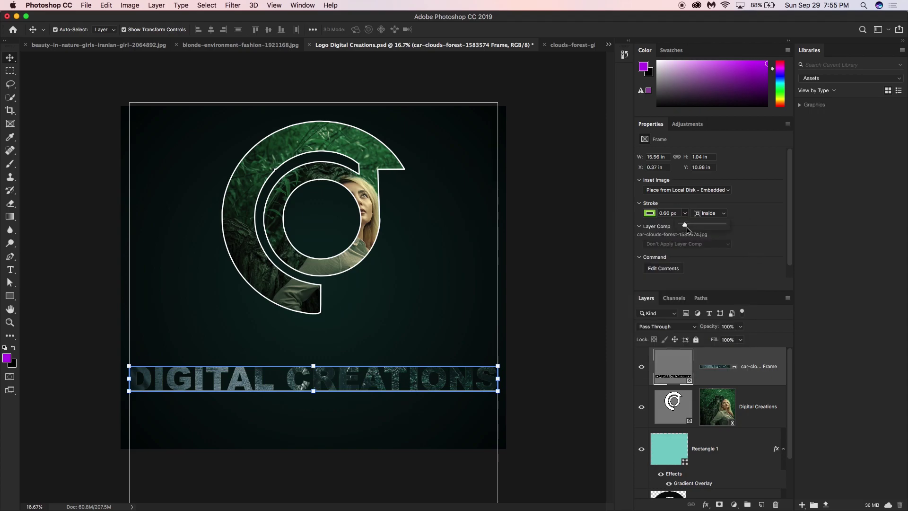
pyautogui.moveTo(687, 225); pyautogui.dragTo(692, 226)
pyautogui.click(711, 213)
pyautogui.click(712, 230)
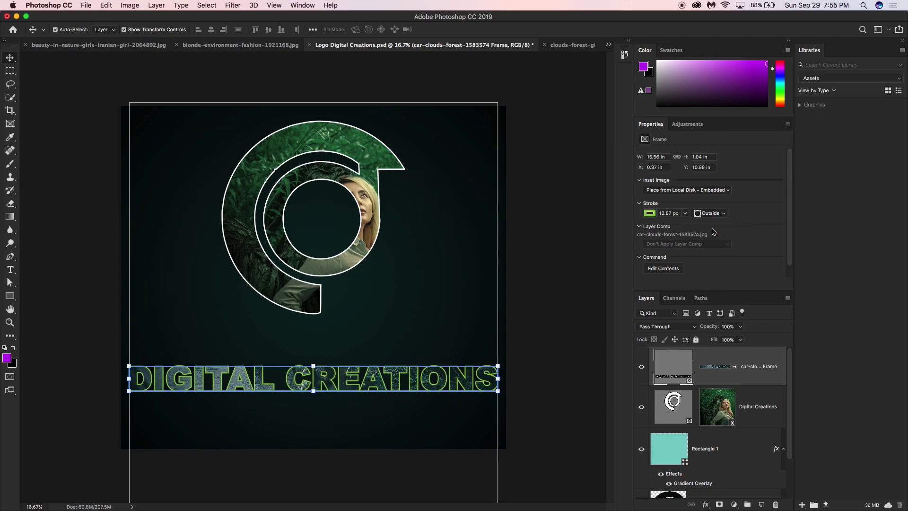
pyautogui.click(649, 214)
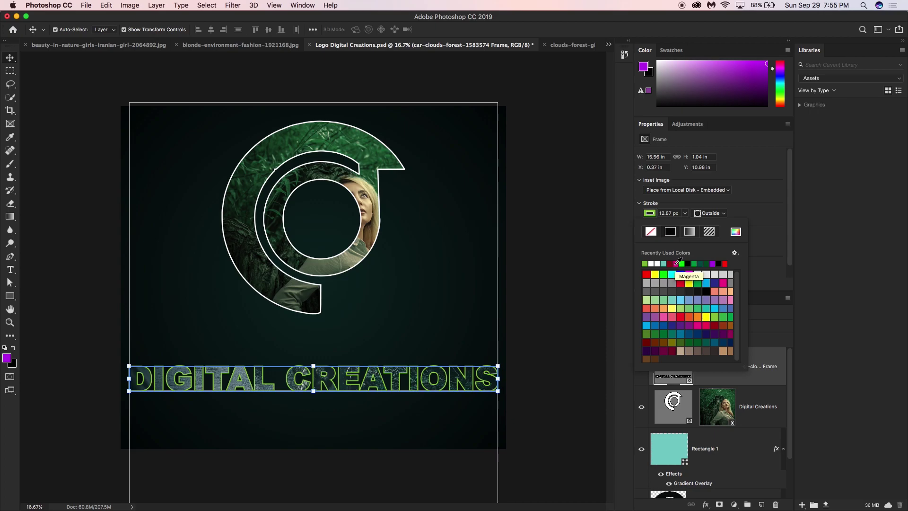
pyautogui.click(563, 258)
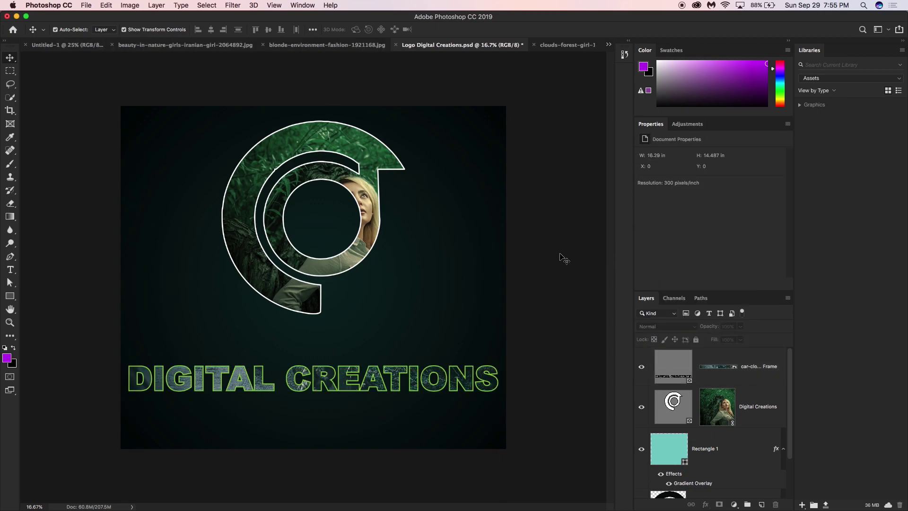
pyautogui.click(667, 376)
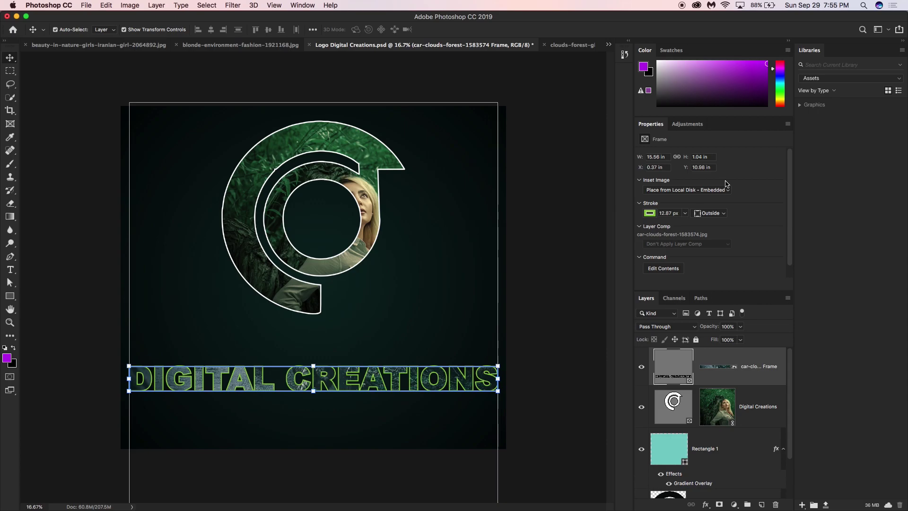
# Step: Shift the car-clouds-forest image slightly inside the DIGITAL CREATIONS text frame
pyautogui.moveTo(347, 379); pyautogui.dragTo(346, 377)
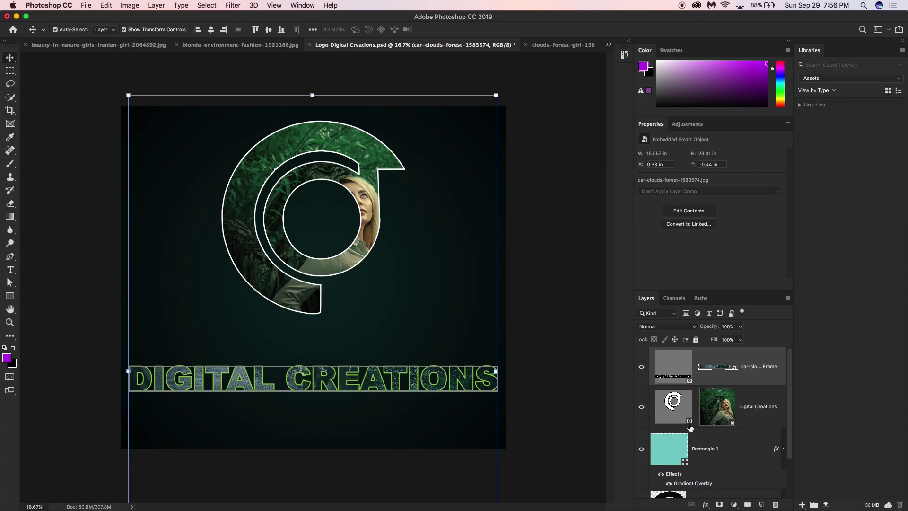
# Step: Draw a tall rectangular frame about 2.67 in wide and 9.12 in high beside the logo, directly above the Rectangle 1 layer
pyautogui.click(701, 448)
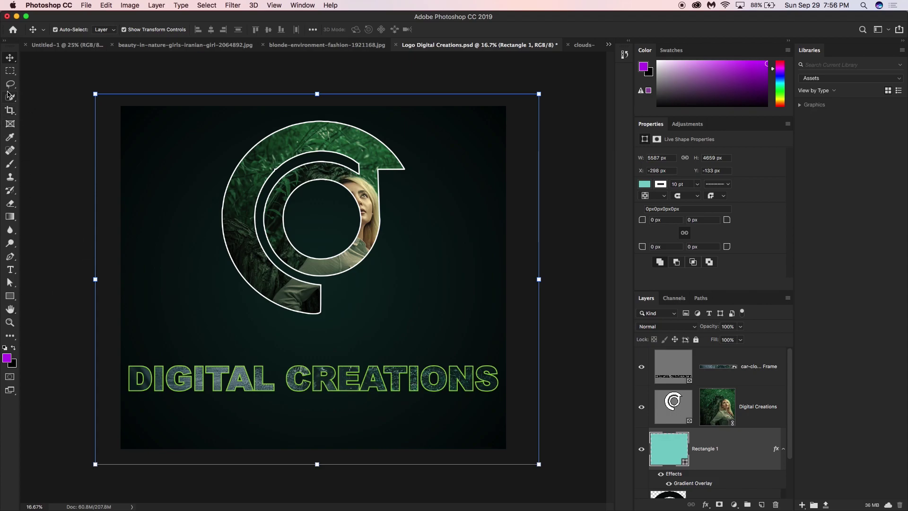
pyautogui.click(10, 125)
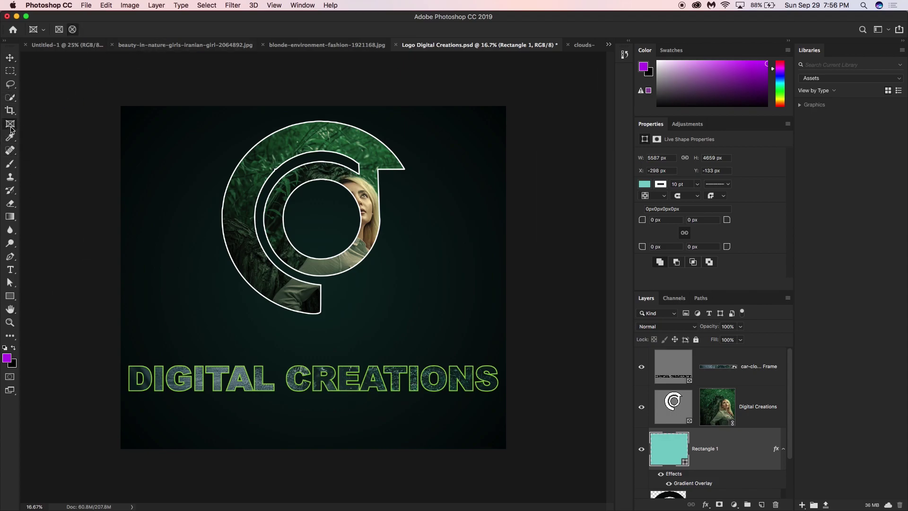
pyautogui.moveTo(417, 128); pyautogui.dragTo(485, 330)
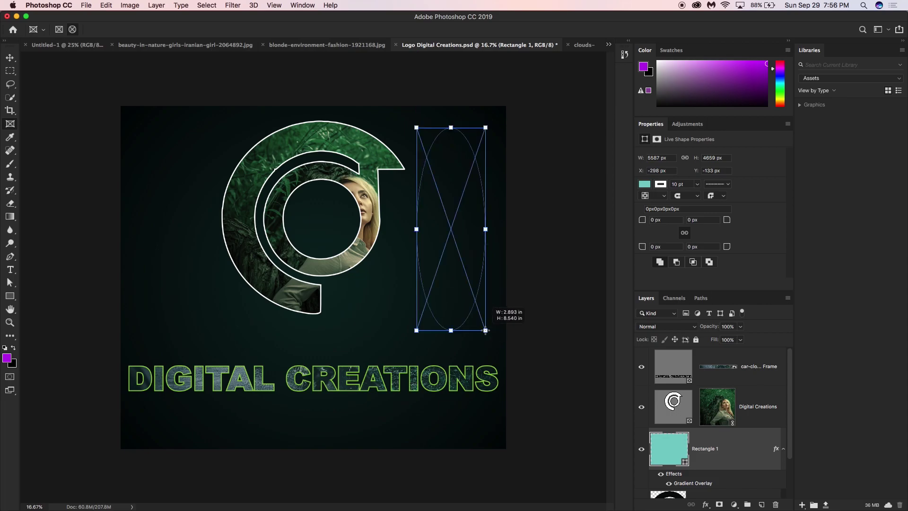
pyautogui.press('super+z')
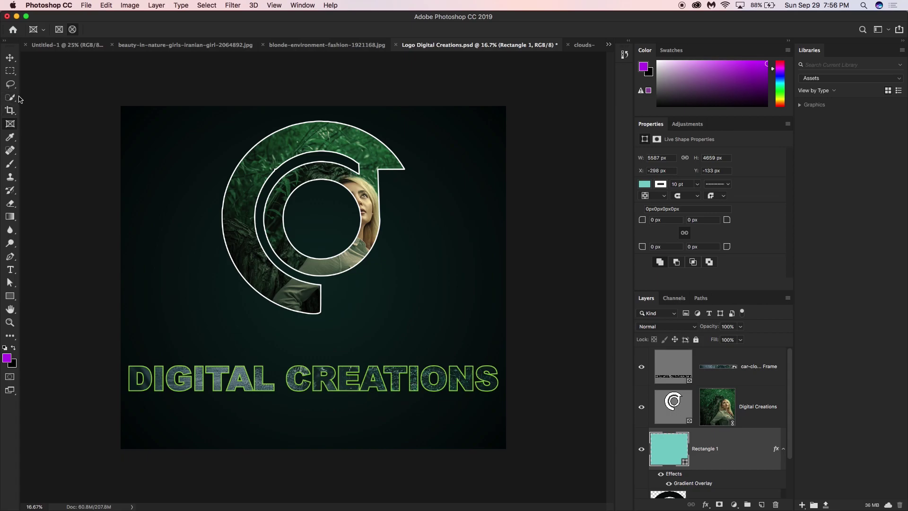
pyautogui.moveTo(417, 127); pyautogui.dragTo(480, 343)
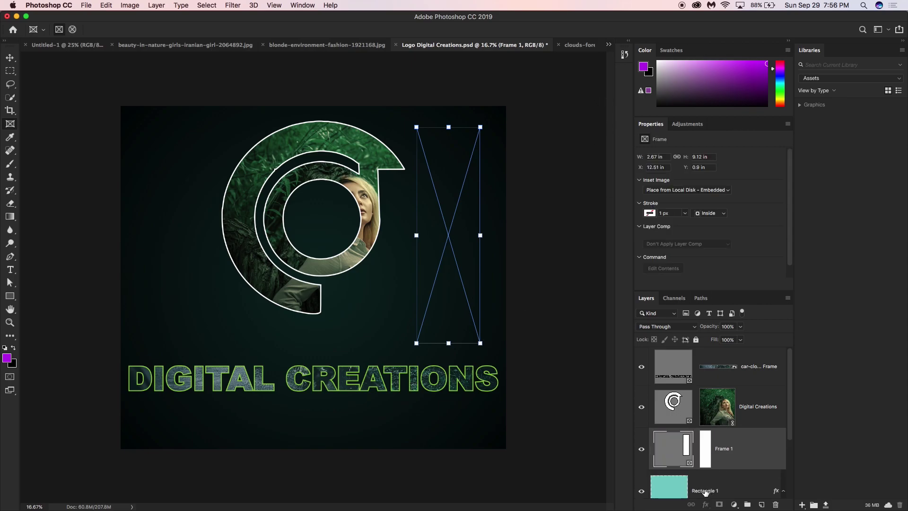
pyautogui.moveTo(789, 182); pyautogui.dragTo(789, 207)
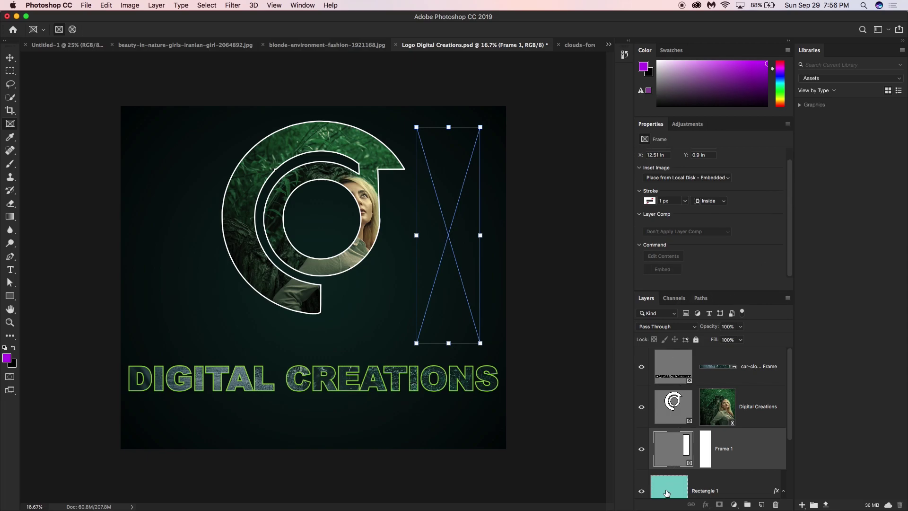
# Step: Convert the locked Background of blonde-environment-fashion-1921168.jpg into a regular layer named Layer 0
pyautogui.click(52, 49)
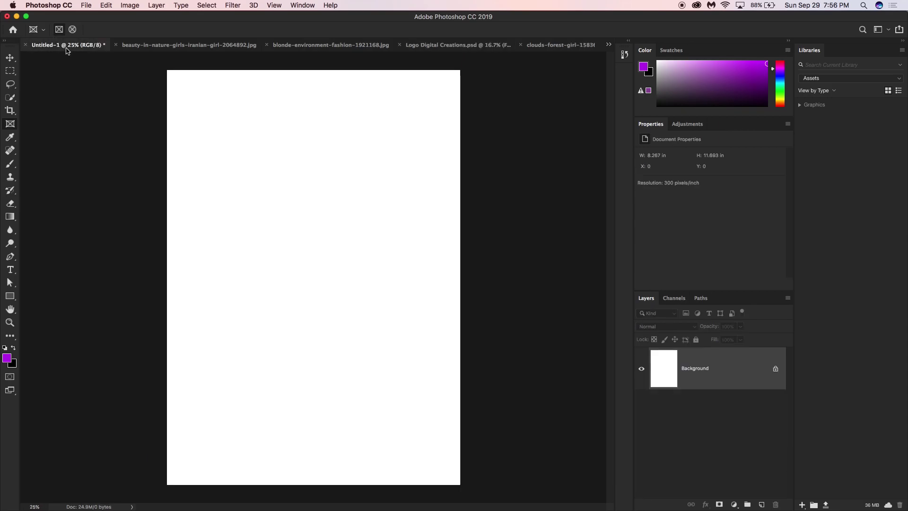
pyautogui.click(140, 45)
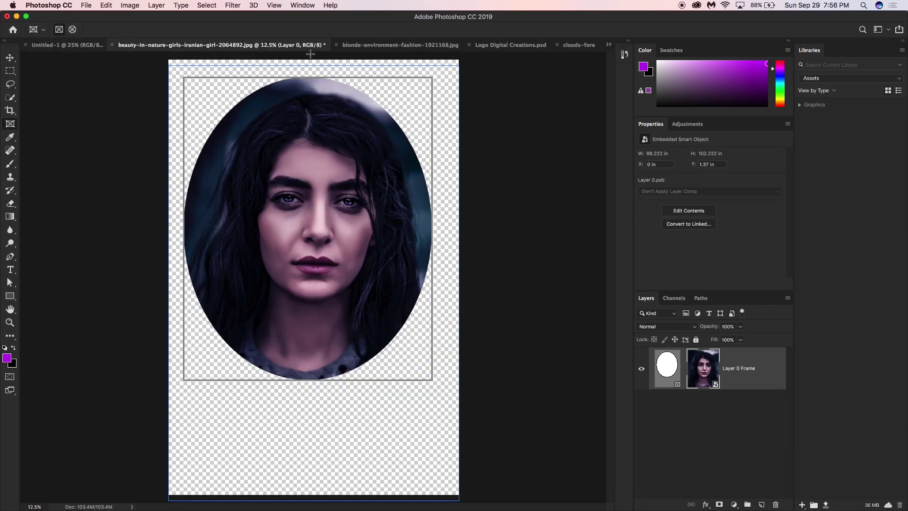
pyautogui.click(362, 45)
pyautogui.press('v')
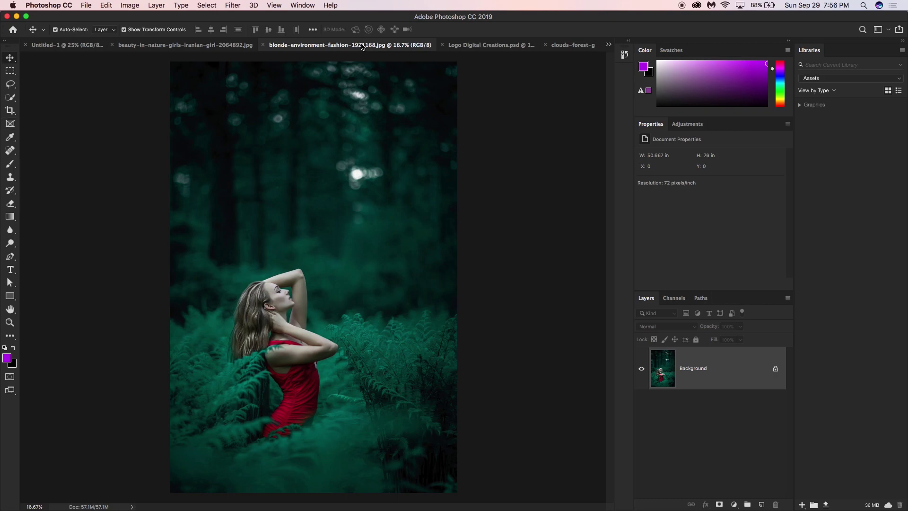
pyautogui.click(720, 379)
pyautogui.click(534, 229)
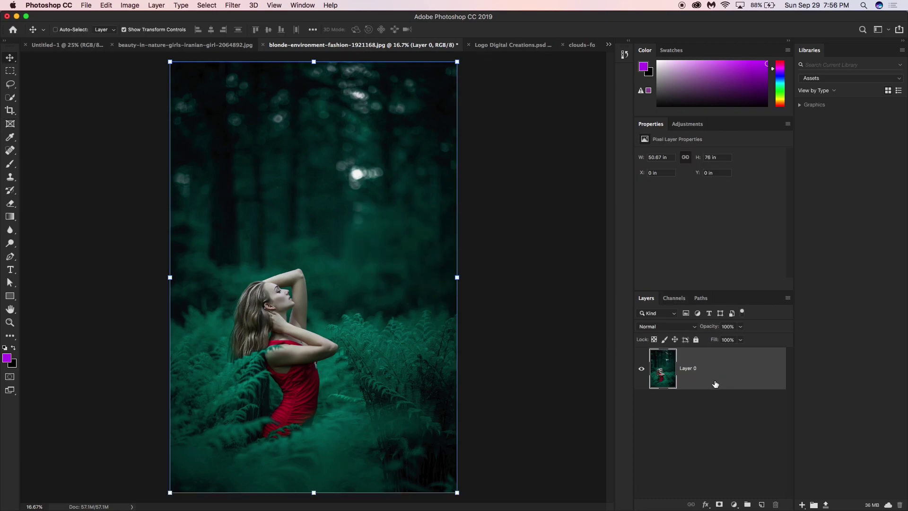
# Step: Bring the blonde-environment-fashion photo into the tall rectangular frame in Logo Digital Creations.psd
pyautogui.click(214, 45)
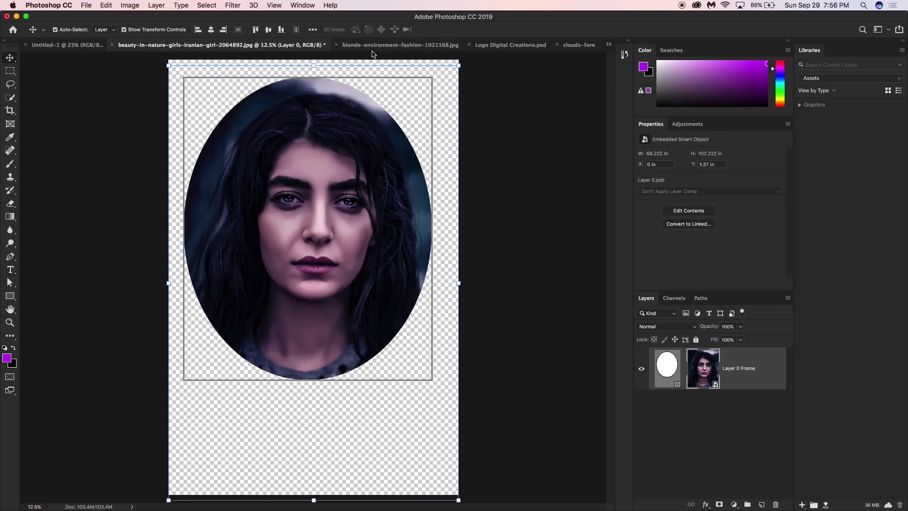
pyautogui.click(480, 47)
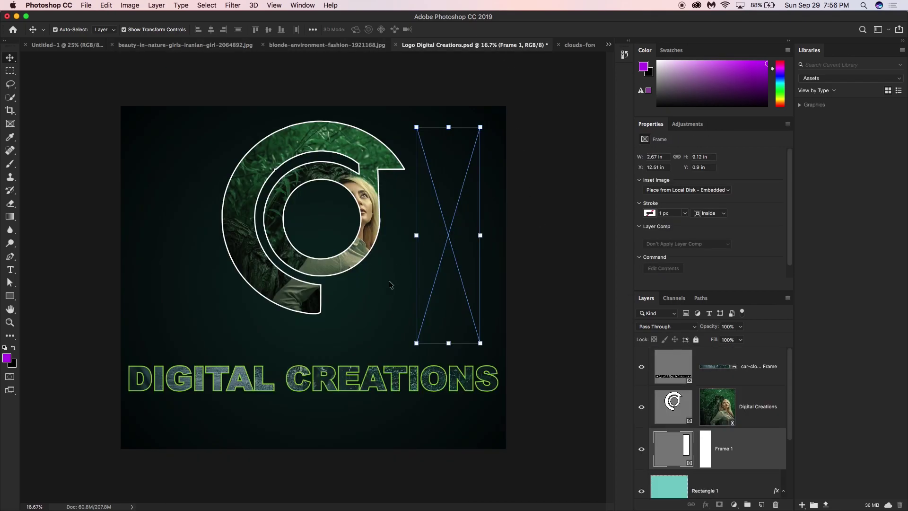
pyautogui.press('super+t')
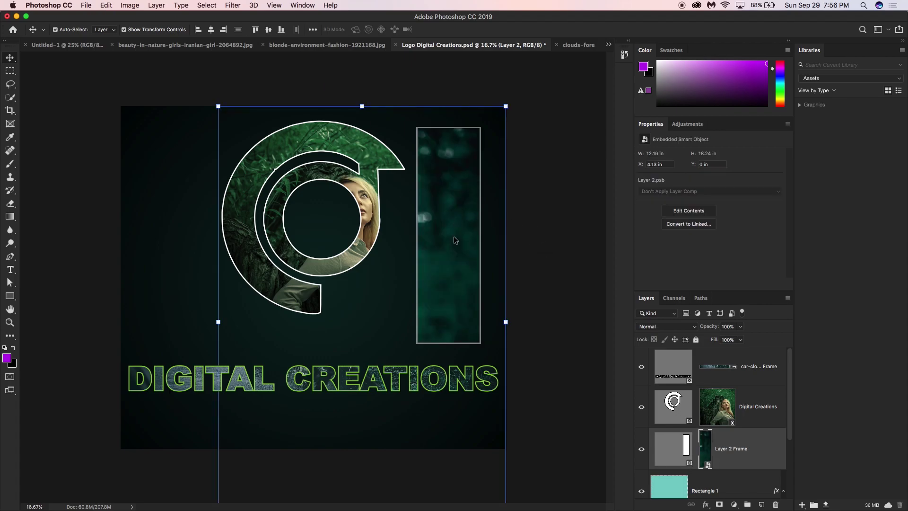
# Step: Scale the photo inside the tall frame to about 61.31% and reposition it to show the woman in the red dress
pyautogui.moveTo(466, 274); pyautogui.dragTo(480, 258)
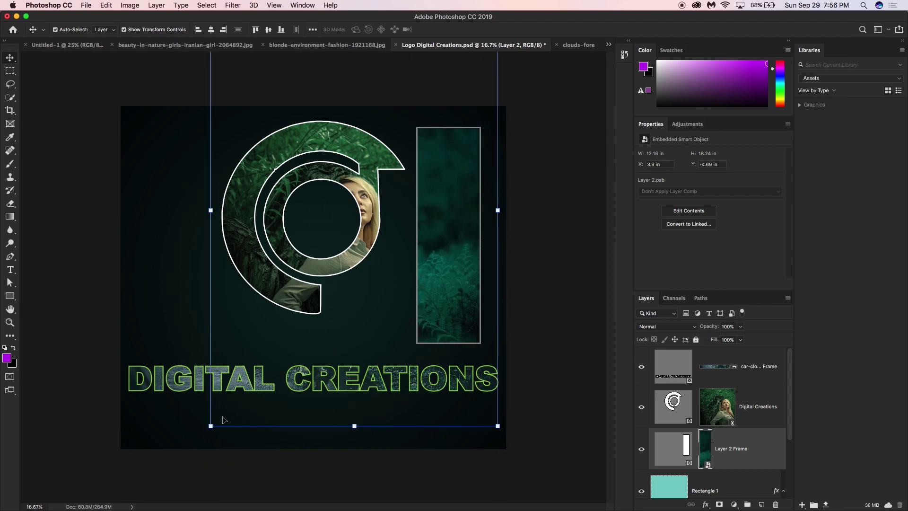
pyautogui.moveTo(214, 428); pyautogui.dragTo(375, 294)
pyautogui.moveTo(447, 287); pyautogui.dragTo(470, 324)
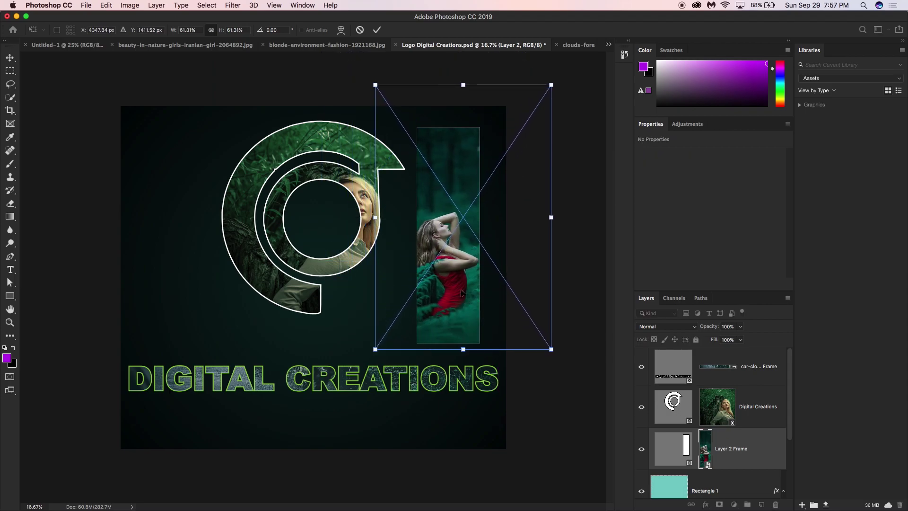
pyautogui.press('Return')
pyautogui.click(583, 200)
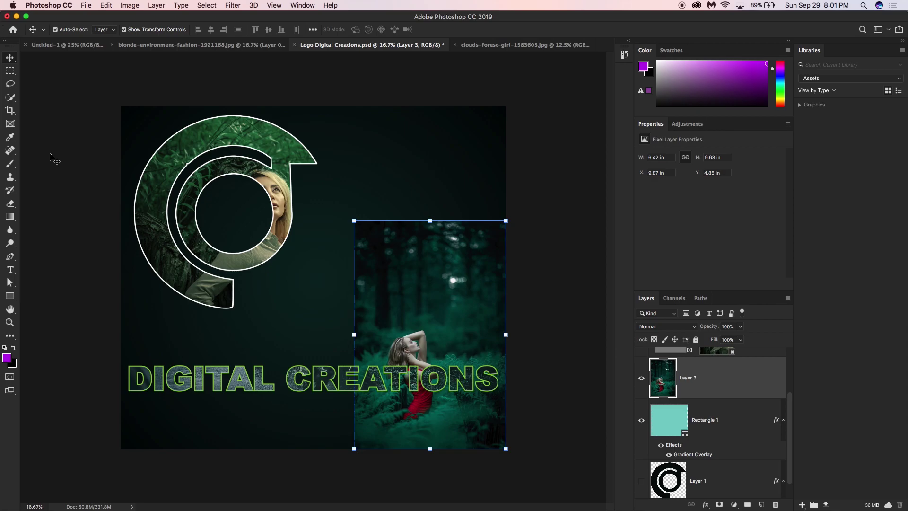
# Step: Draw a rectangular frame about 6.81 in wide and 2.96 in high above the forest photo, and put Layer 3 into it
pyautogui.click(10, 124)
pyautogui.moveTo(335, 129); pyautogui.dragTo(496, 199)
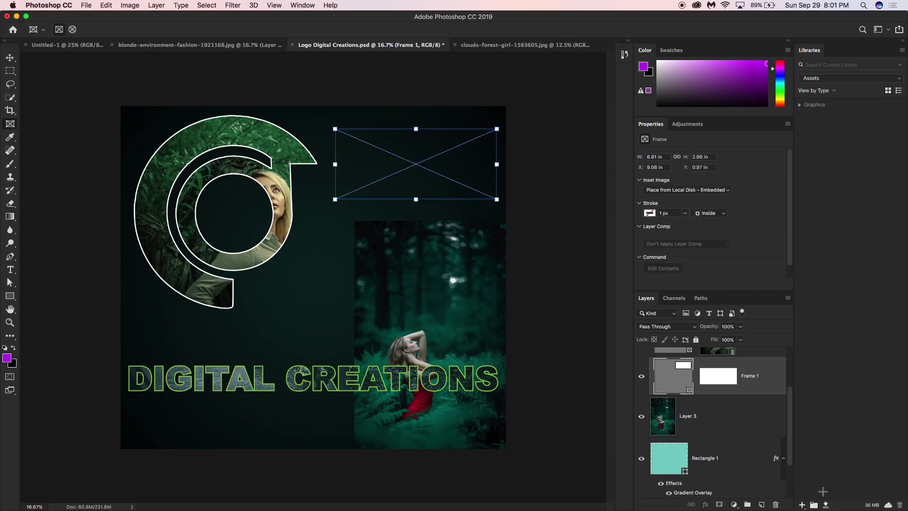
pyautogui.click(698, 423)
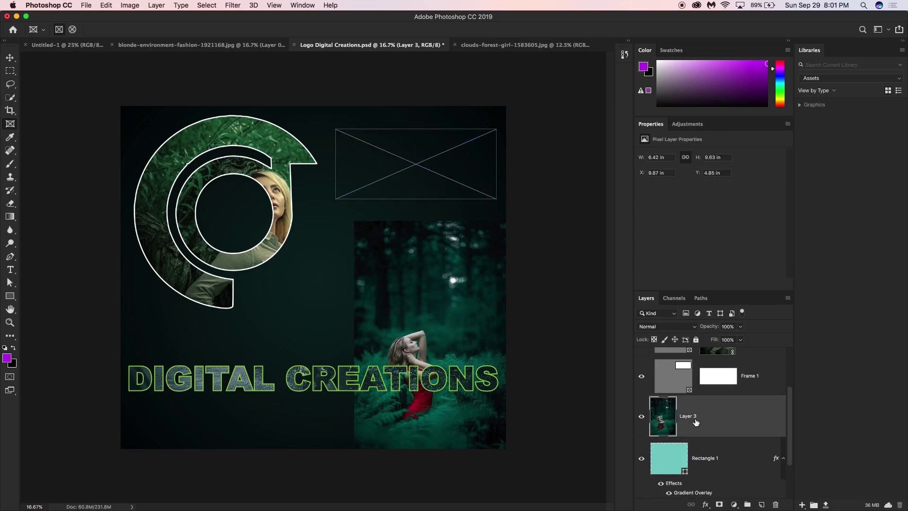
pyautogui.moveTo(687, 425); pyautogui.dragTo(690, 385)
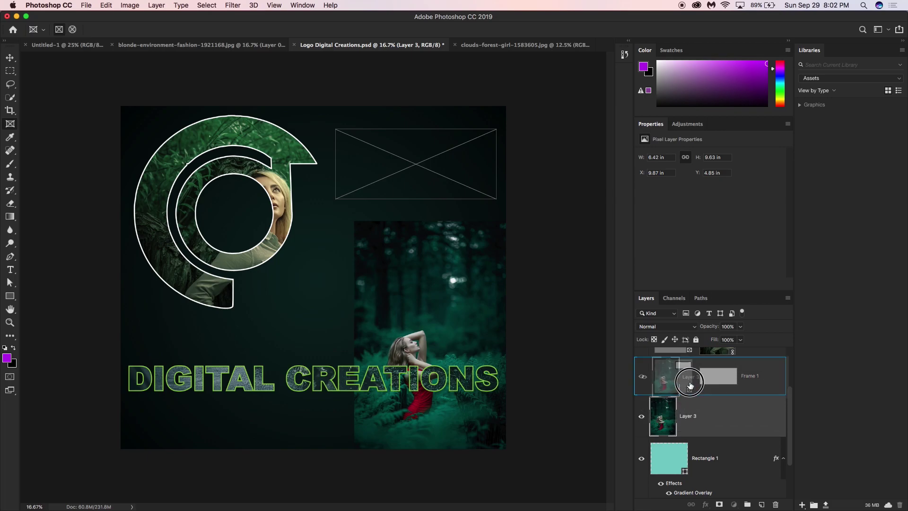
pyautogui.moveTo(690, 385); pyautogui.dragTo(690, 387)
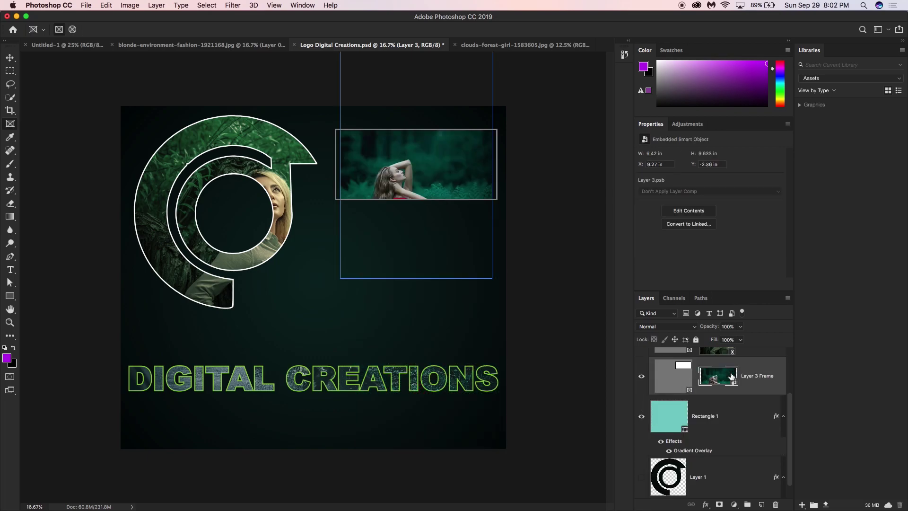
# Step: Scale the Layer 3 photo to about 112.21% and reposition it so it fills the wide frame around the woman
pyautogui.click(10, 57)
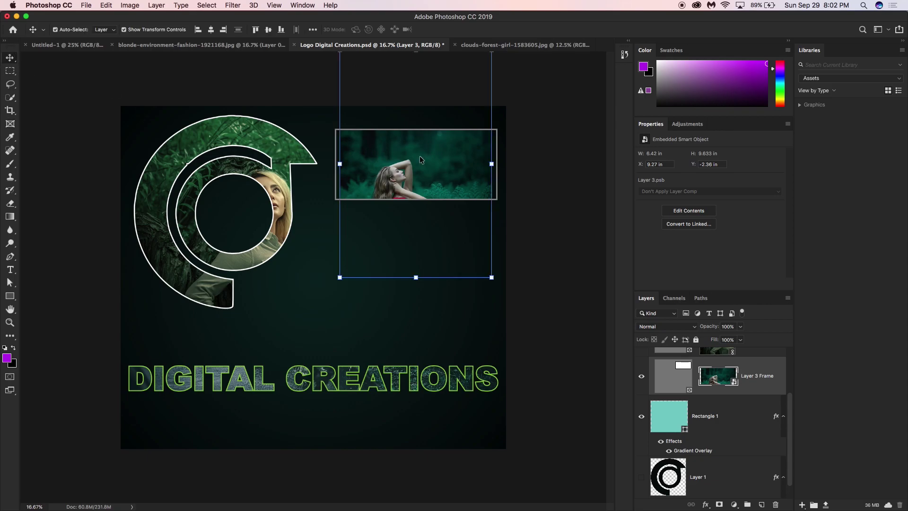
pyautogui.moveTo(491, 277); pyautogui.dragTo(498, 289)
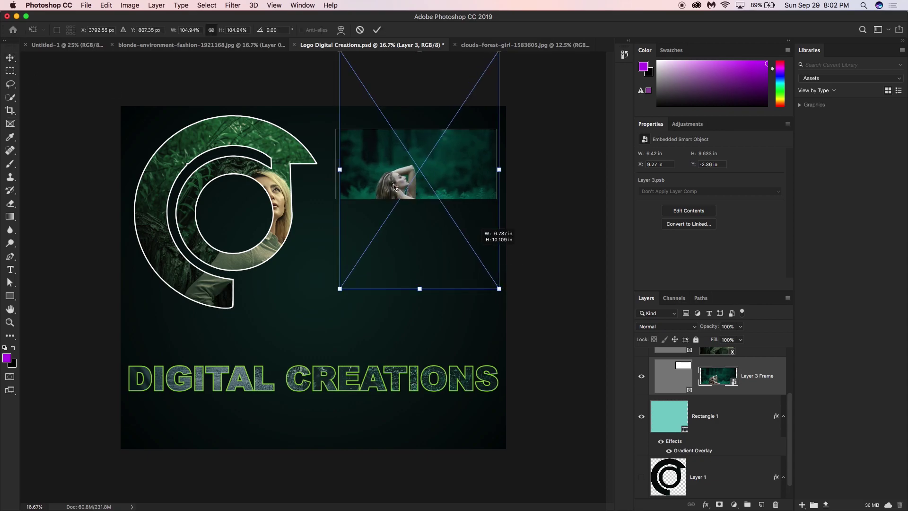
pyautogui.moveTo(337, 177); pyautogui.dragTo(325, 170)
pyautogui.moveTo(428, 179); pyautogui.dragTo(433, 157)
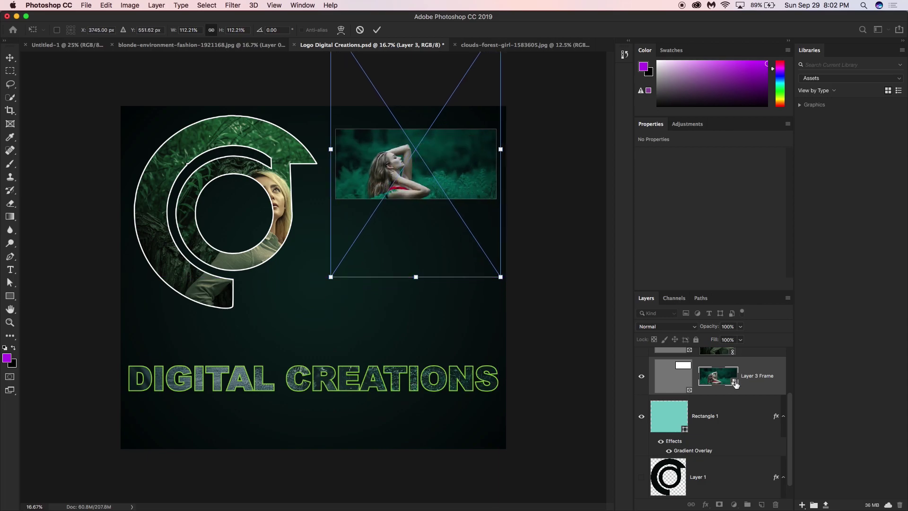
pyautogui.press('Return')
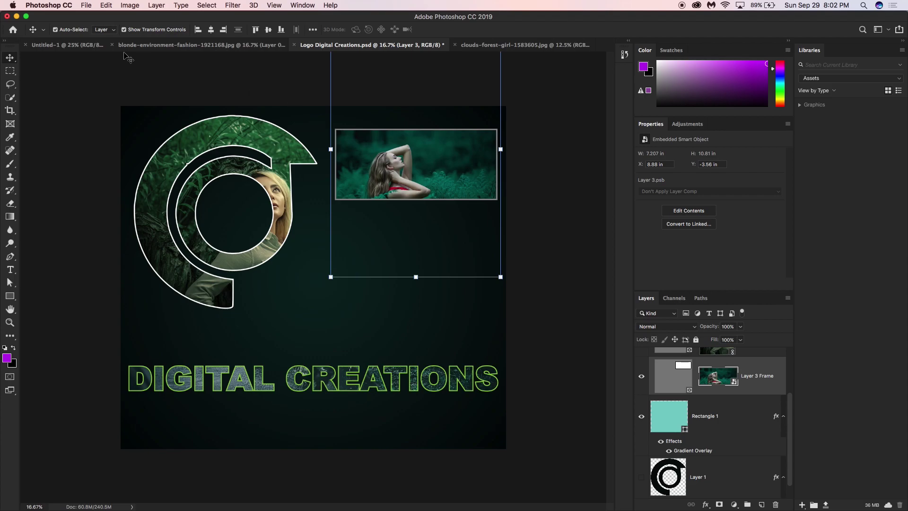
# Step: Replace the wide frame's photo with city-clouds-milad-tower-1583572.jpg from Downloads as an embedded image, and reposition it within the frame
pyautogui.click(86, 6)
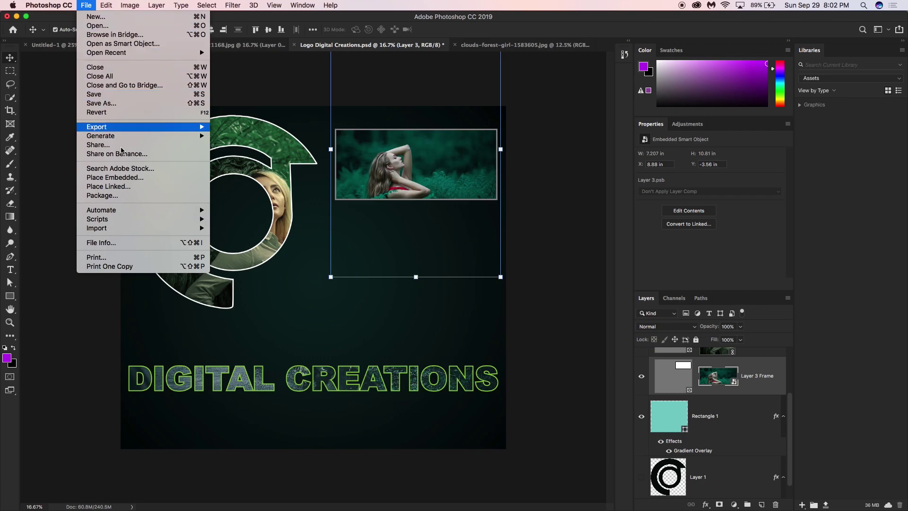
pyautogui.click(117, 178)
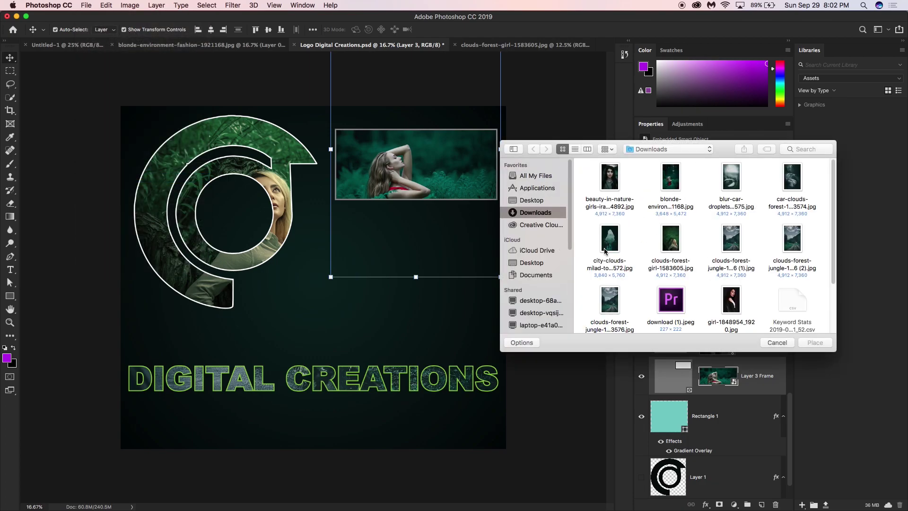
pyautogui.click(610, 248)
pyautogui.press('Return')
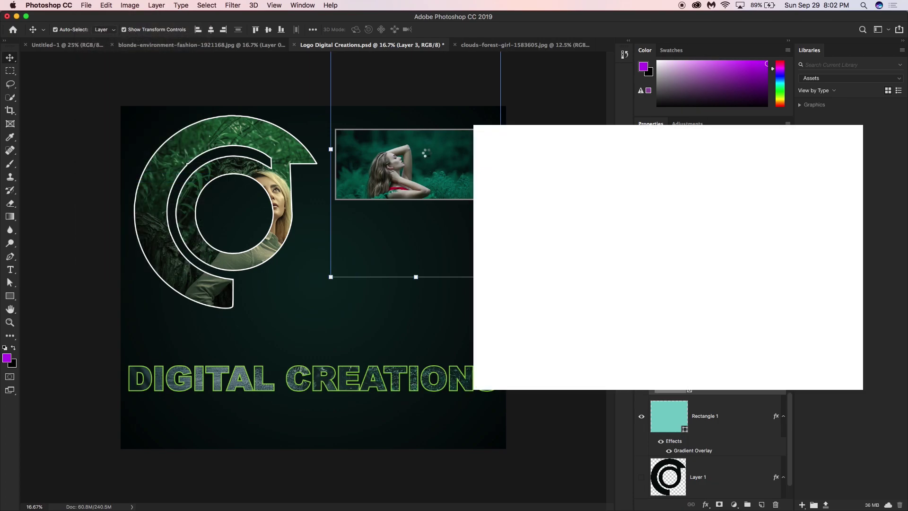
pyautogui.moveTo(430, 166); pyautogui.dragTo(433, 177)
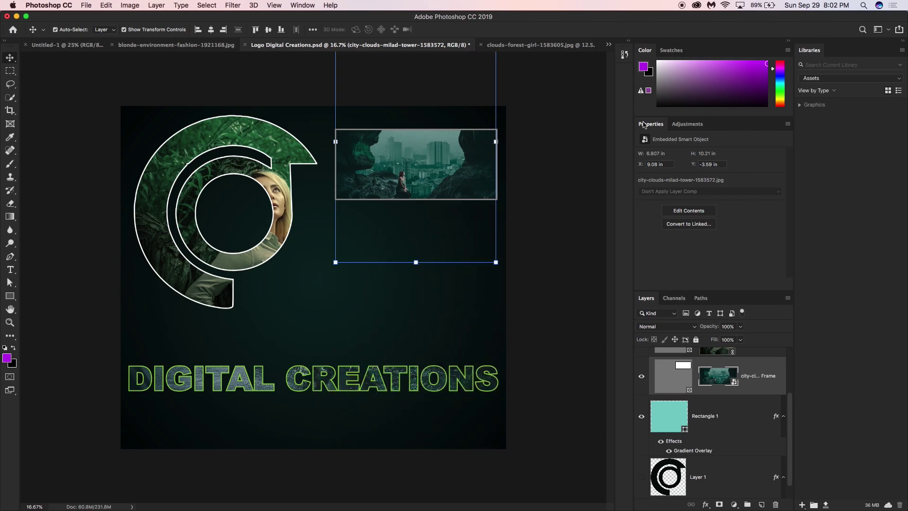
# Step: Replace the wide frame's image with clouds-forest-jungle-1583576 (1).jpg as a linked file, and shift it to show the railway track
pyautogui.click(666, 370)
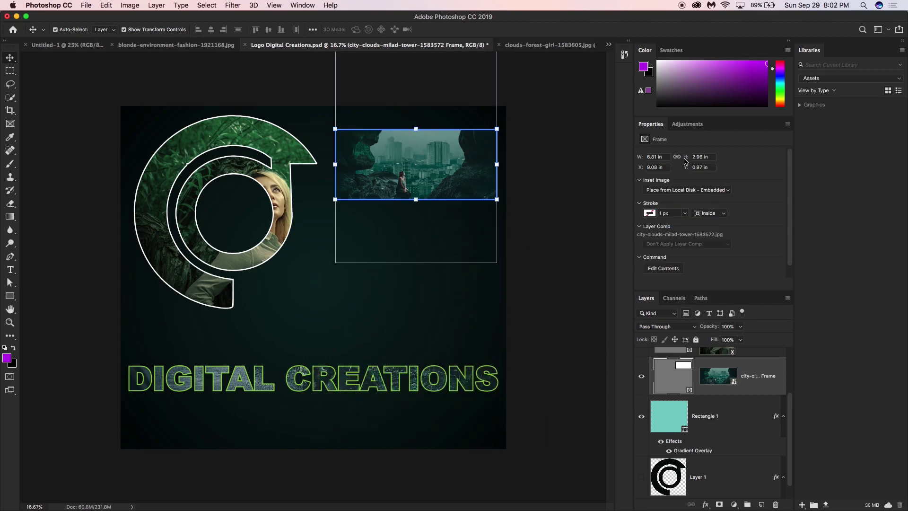
pyautogui.click(675, 188)
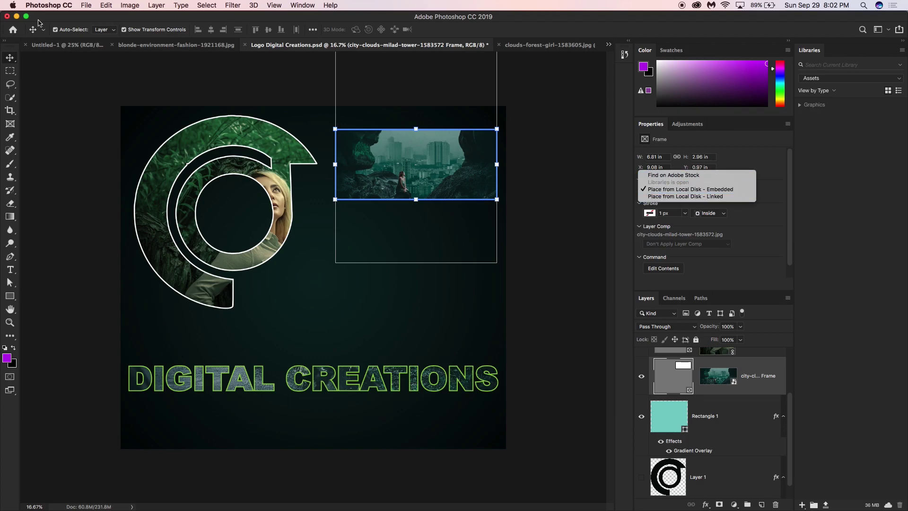
pyautogui.click(87, 7)
pyautogui.click(86, 7)
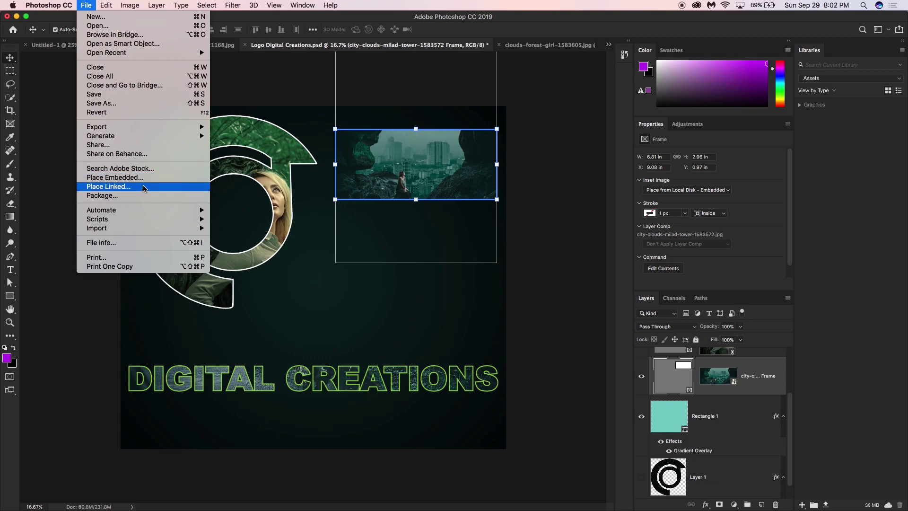
pyautogui.click(132, 188)
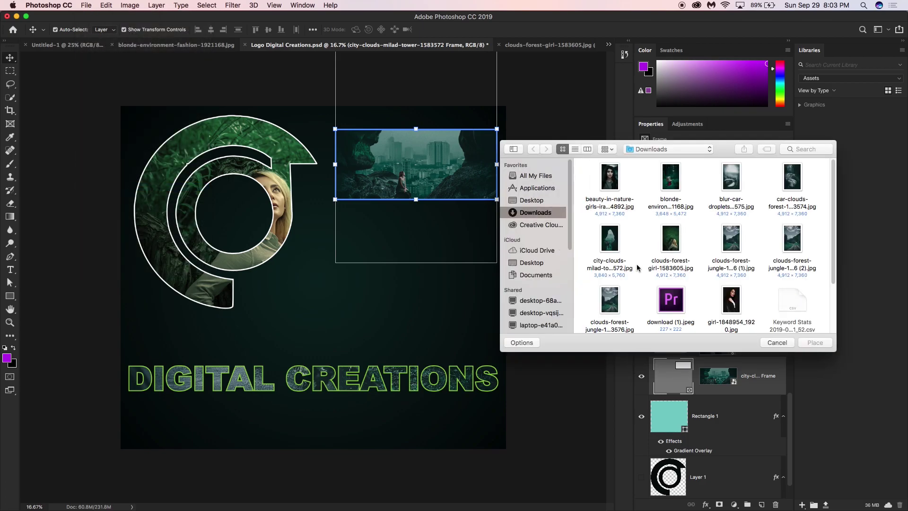
pyautogui.click(733, 248)
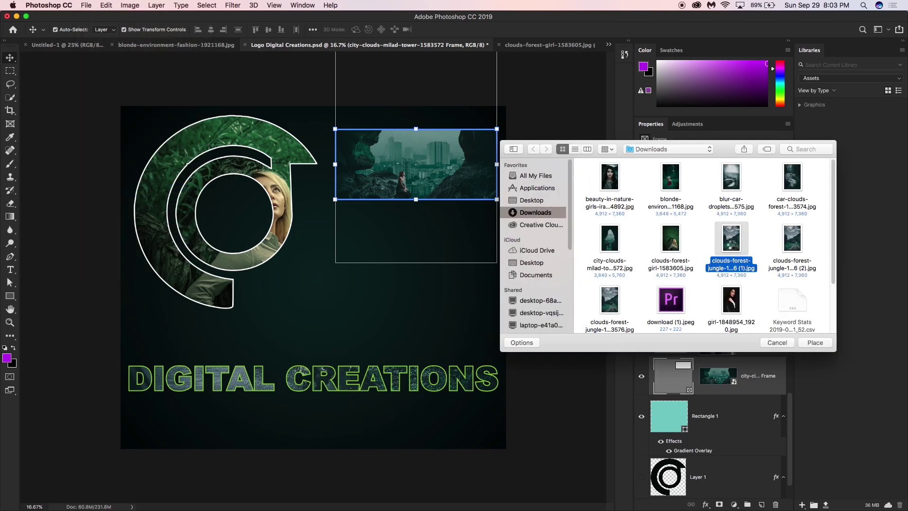
pyautogui.doubleClick(732, 244)
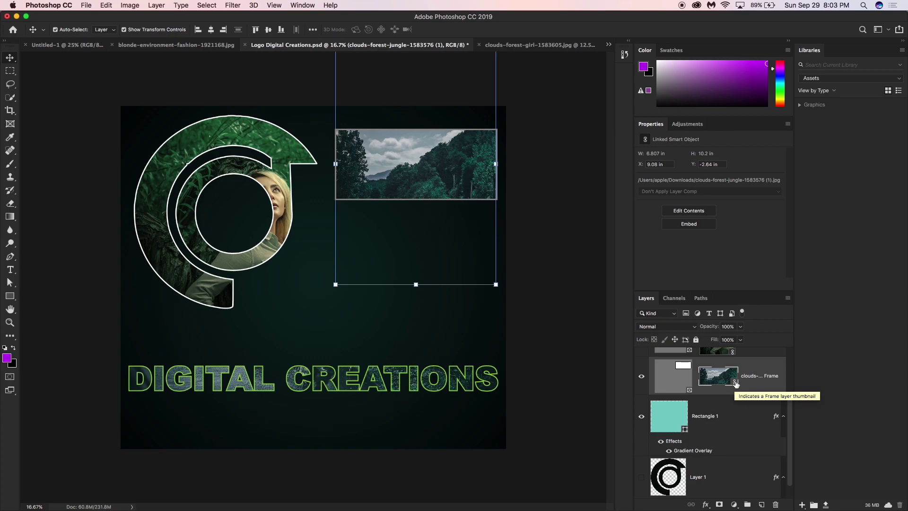
pyautogui.moveTo(430, 162); pyautogui.dragTo(431, 142)
pyautogui.click(533, 189)
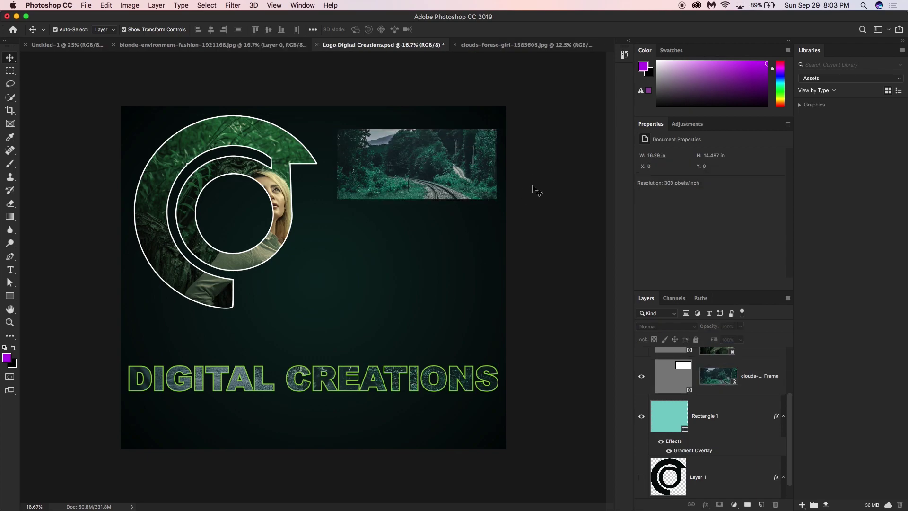